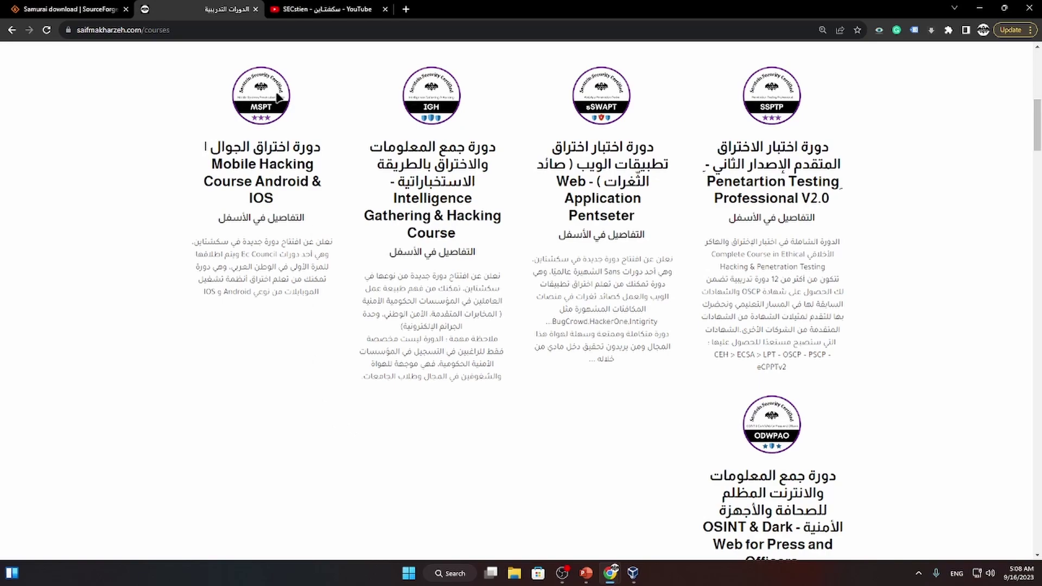
Switch to File Explorer, open New Volume (D:) and delete the existing SamuraiWTF3.3.2 folder
left_click(980, 8)
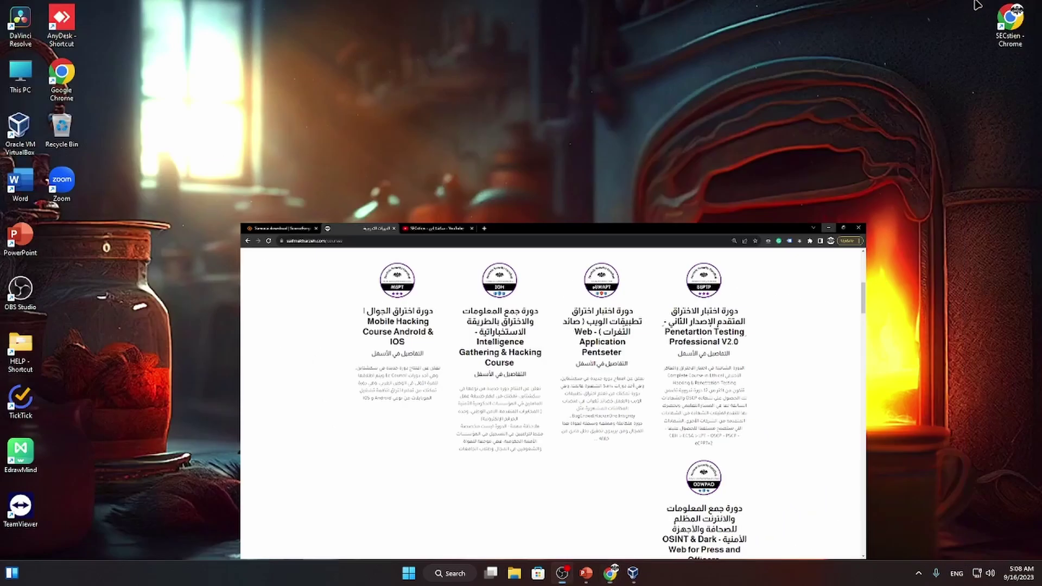
left_click(518, 573)
left_click(46, 155)
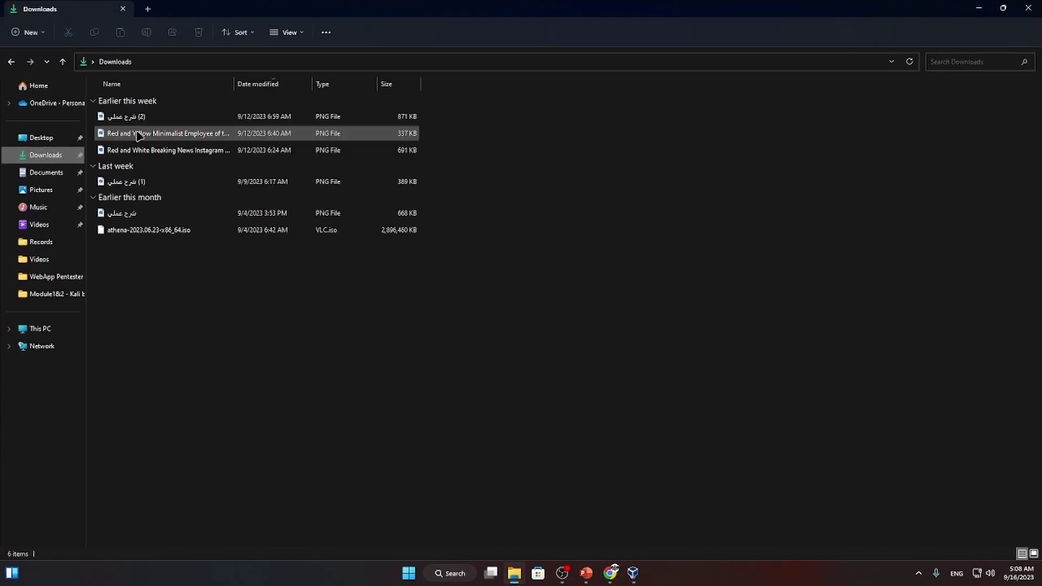
left_click(51, 329)
double_click(265, 109)
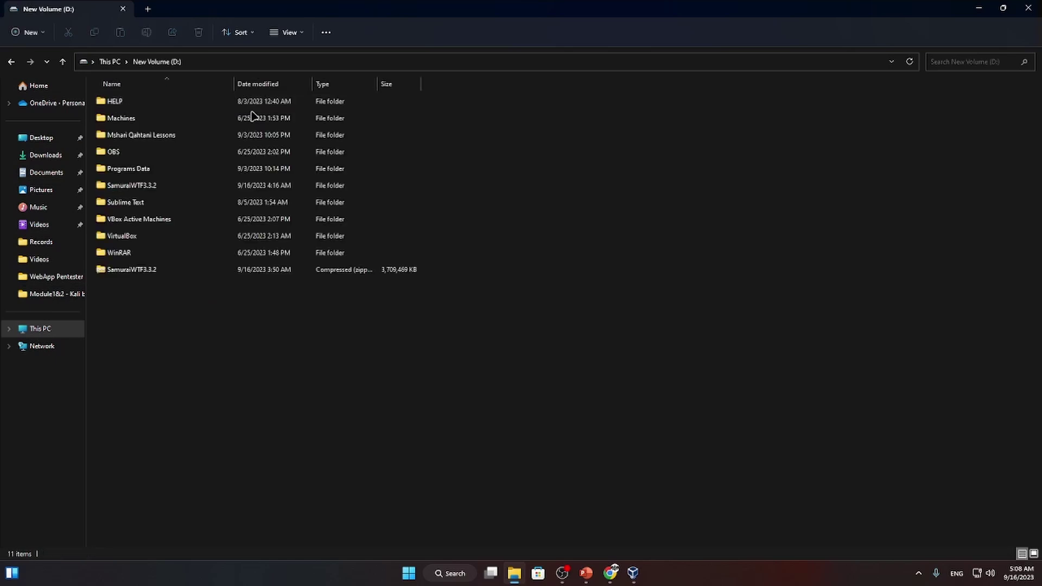
left_click(148, 186)
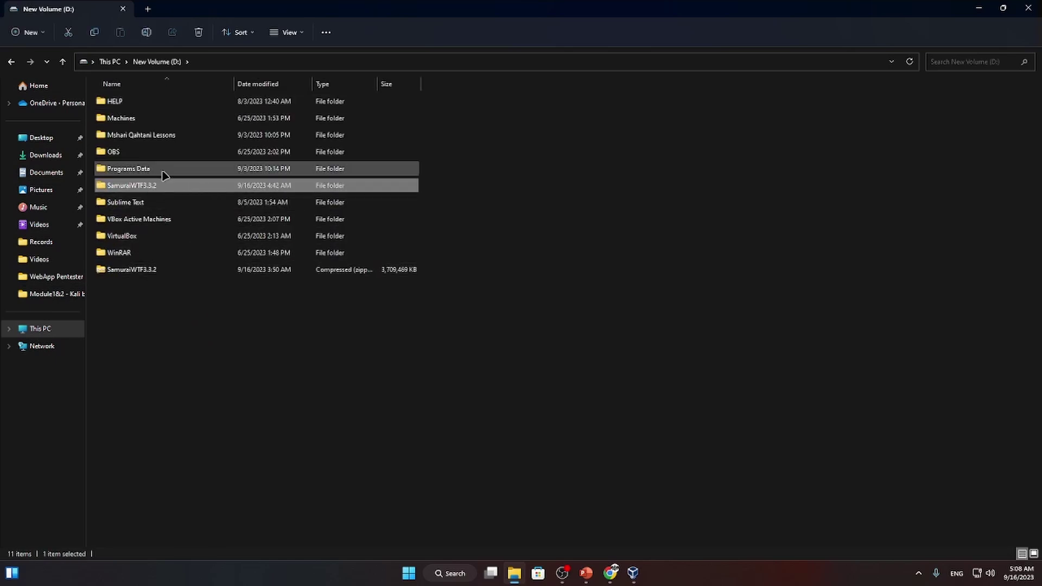
key("Delete")
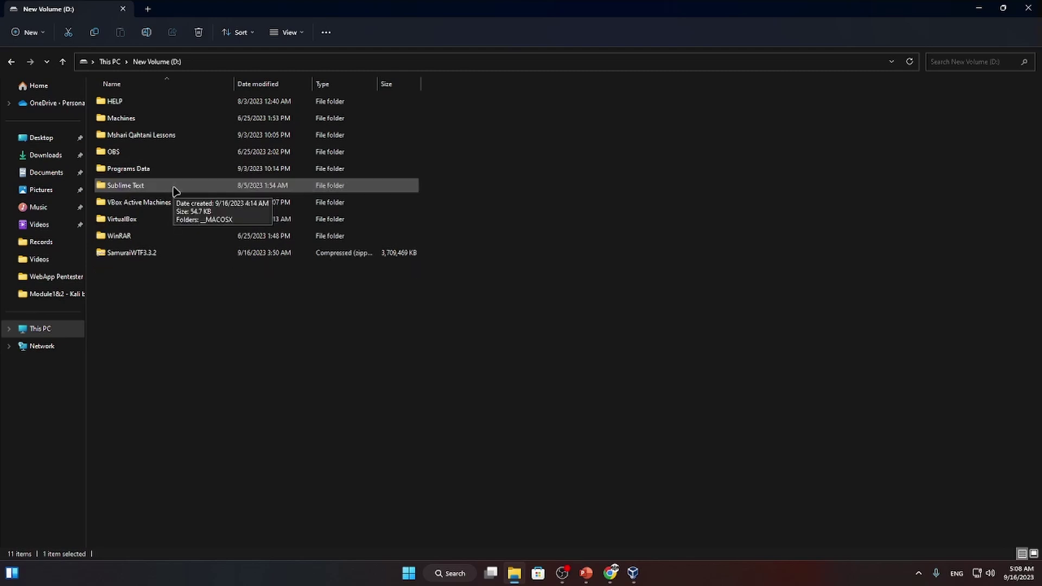
Extract the SamuraiWTF3.3.2 zip archive into D:\SamuraiWTF3.3.2
left_click(165, 255)
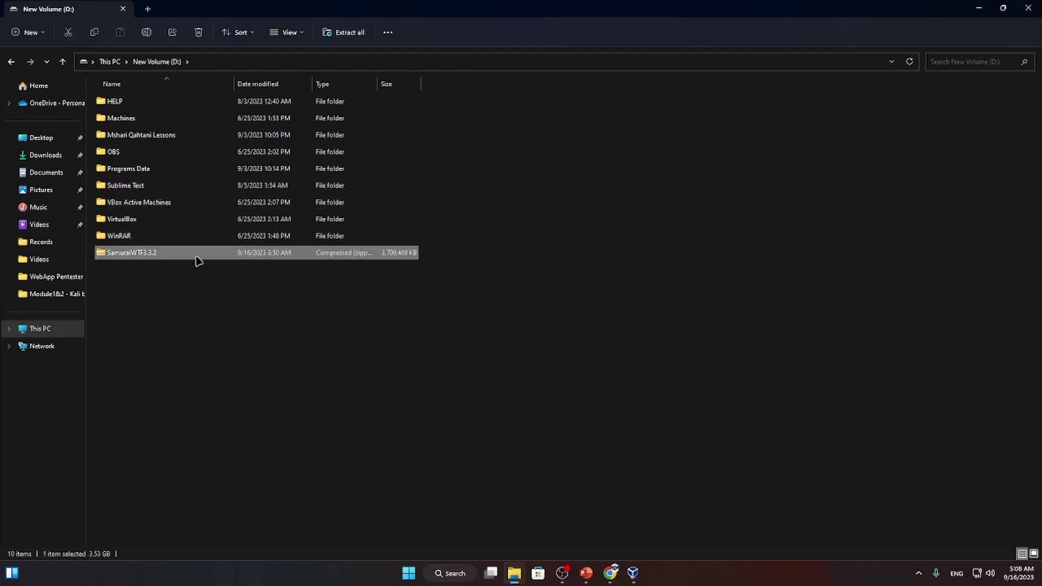
right_click(196, 255)
left_click(266, 307)
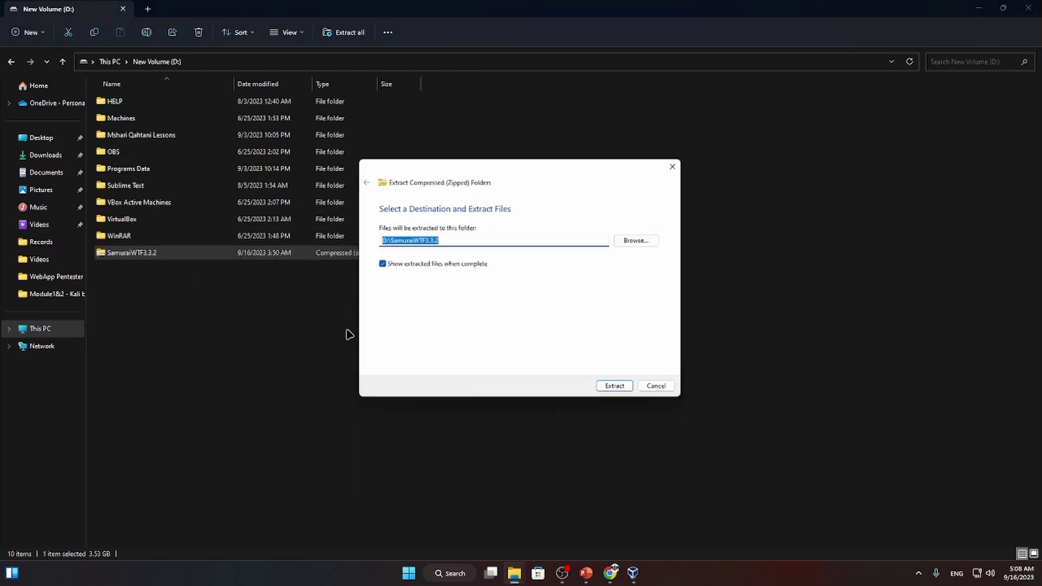
left_click(618, 389)
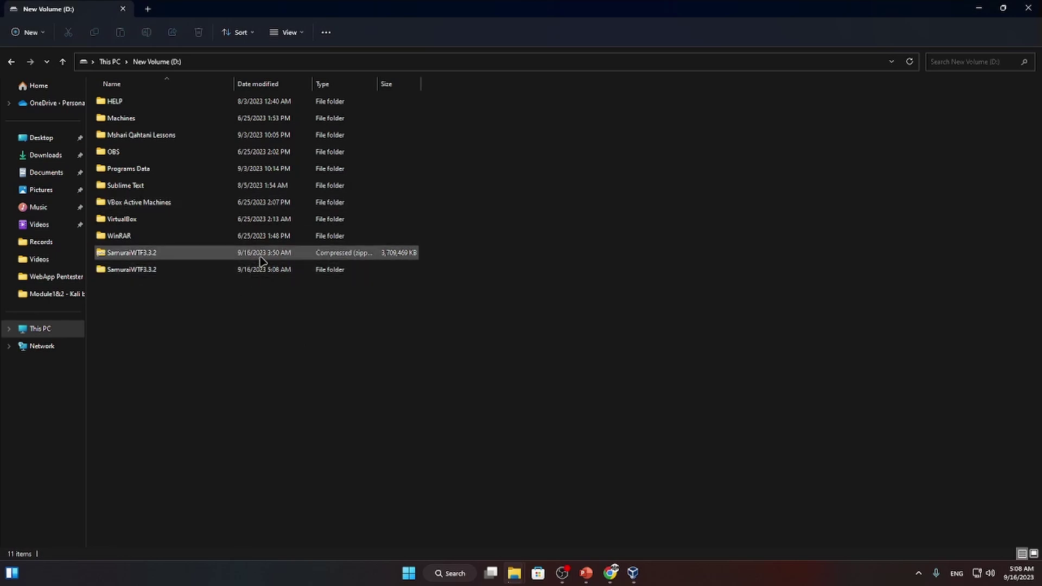
Open the extracted SamuraiWTF3.3.2 folder and its SamuraiWTF3.3.2.vmwarevm subfolder, and select the Virtual Disk-cl1-s001 file
left_click(220, 271)
left_click(236, 255)
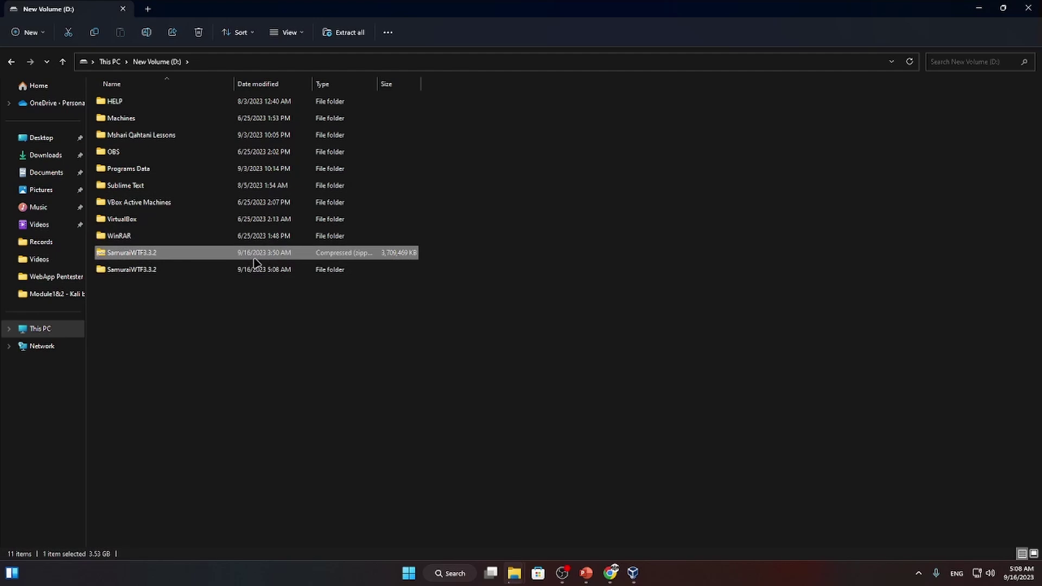
double_click(230, 272)
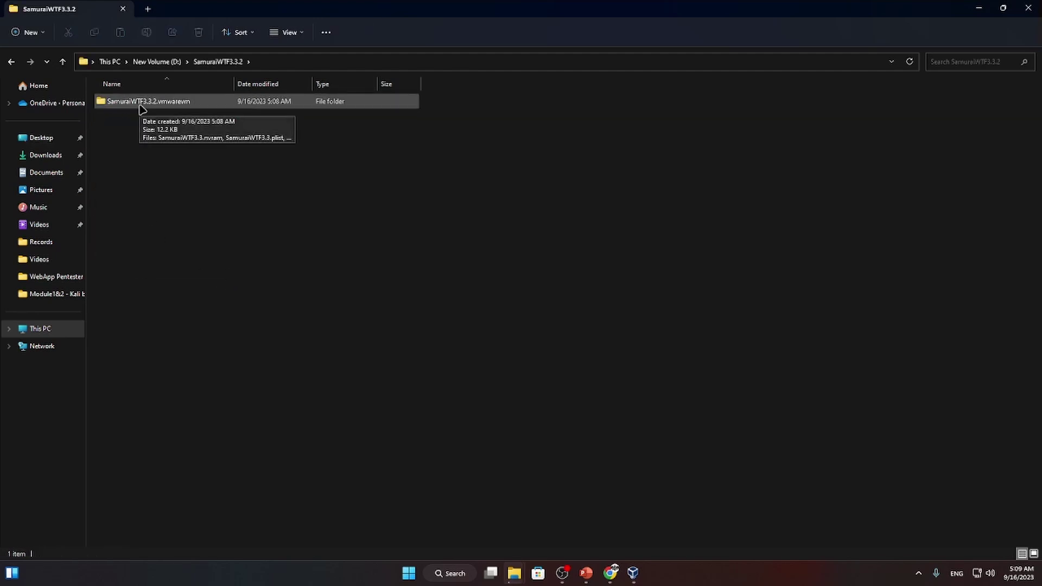
double_click(190, 108)
left_click(216, 235)
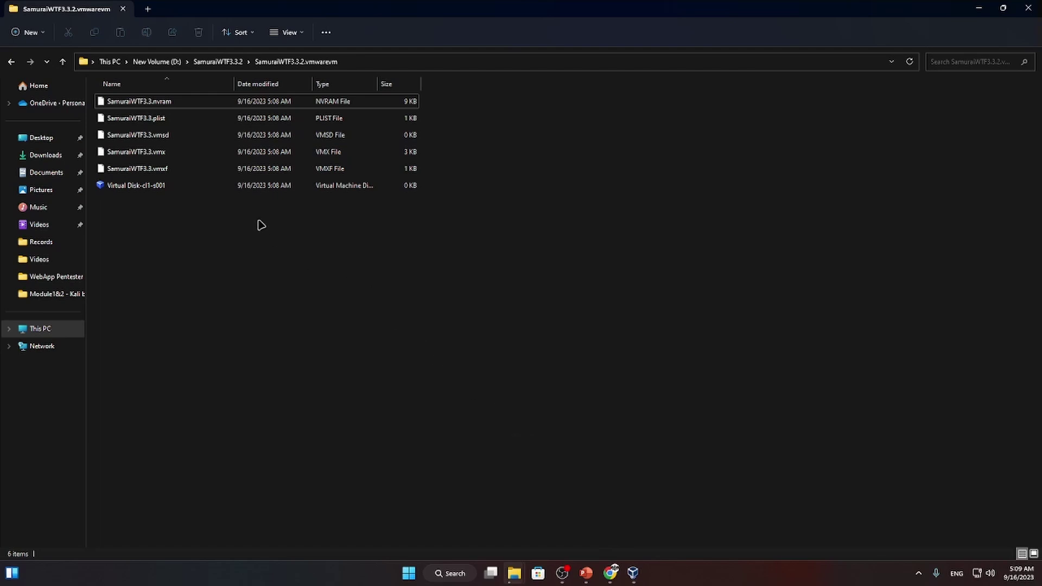
left_click(269, 189)
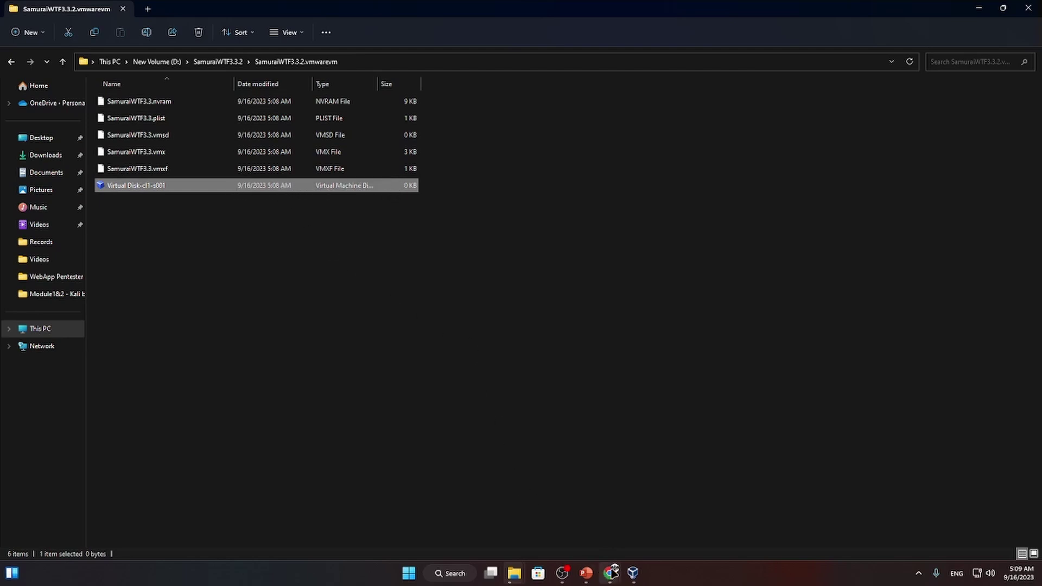
Switch to Oracle VM VirtualBox Manager and start creating a new virtual machine
left_click(633, 573)
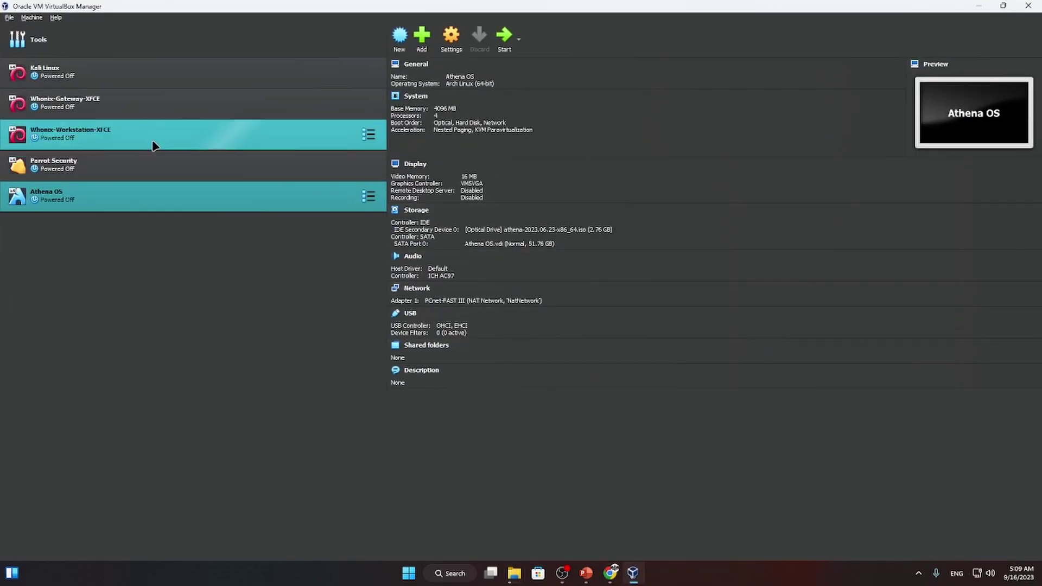
left_click(24, 31)
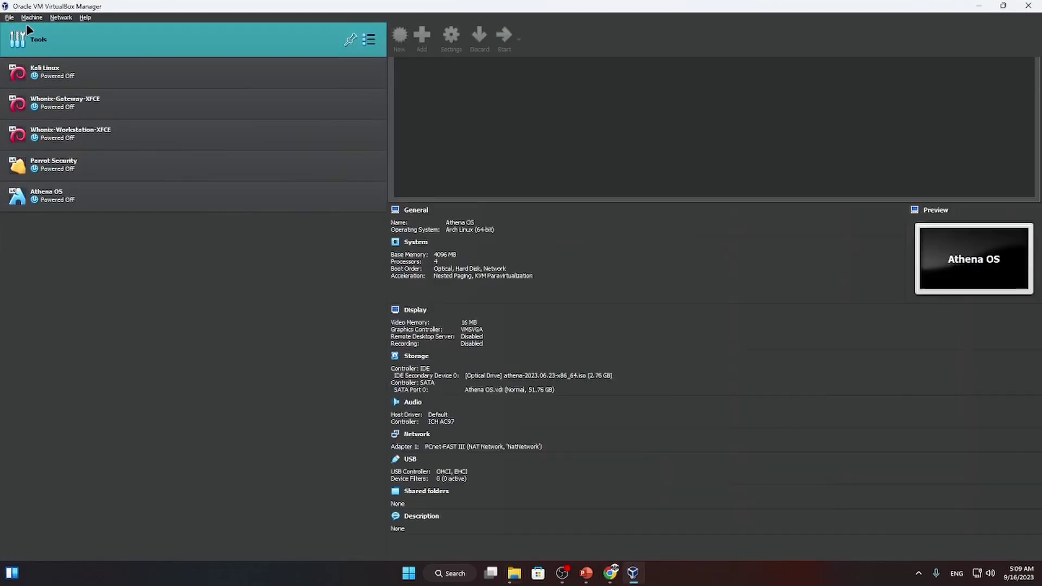
left_click(39, 18)
left_click(52, 26)
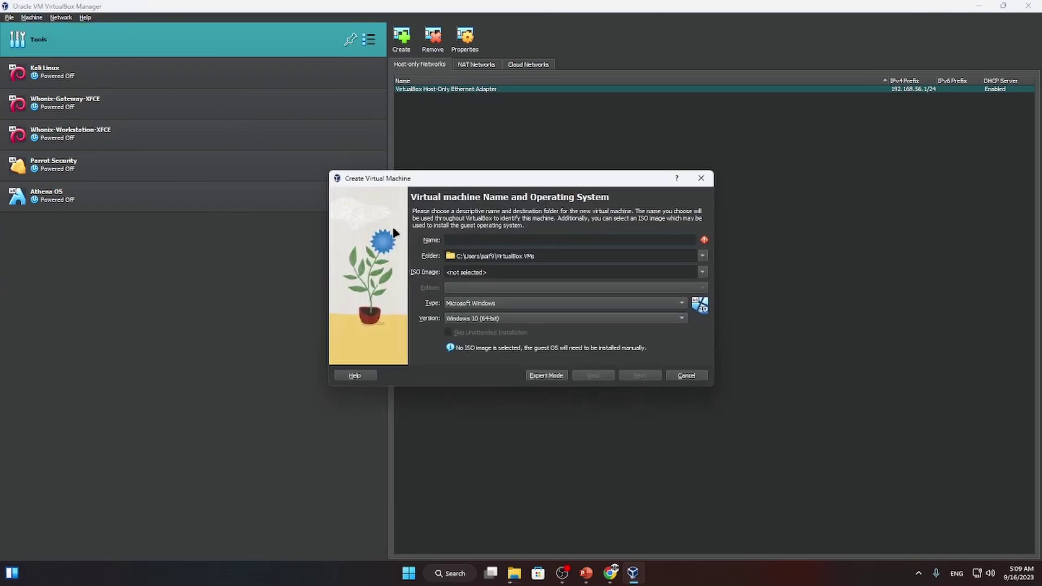
right_click(502, 240)
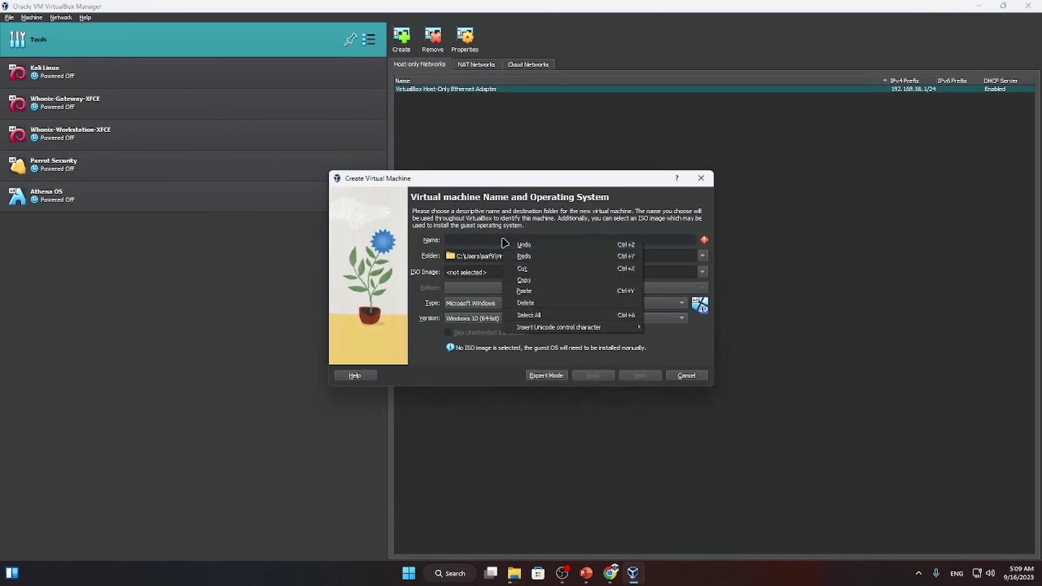
Copy the name of the extracted folder in File Explorer and name the new virtual machine SamuraiWTF3.3.2 in VirtualBox
left_click(514, 573)
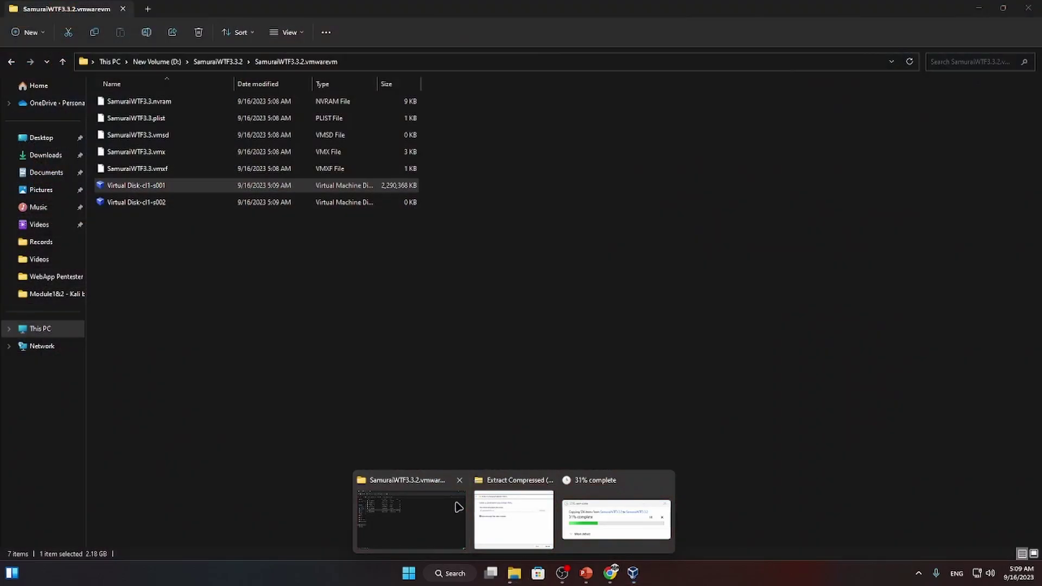
left_click(410, 518)
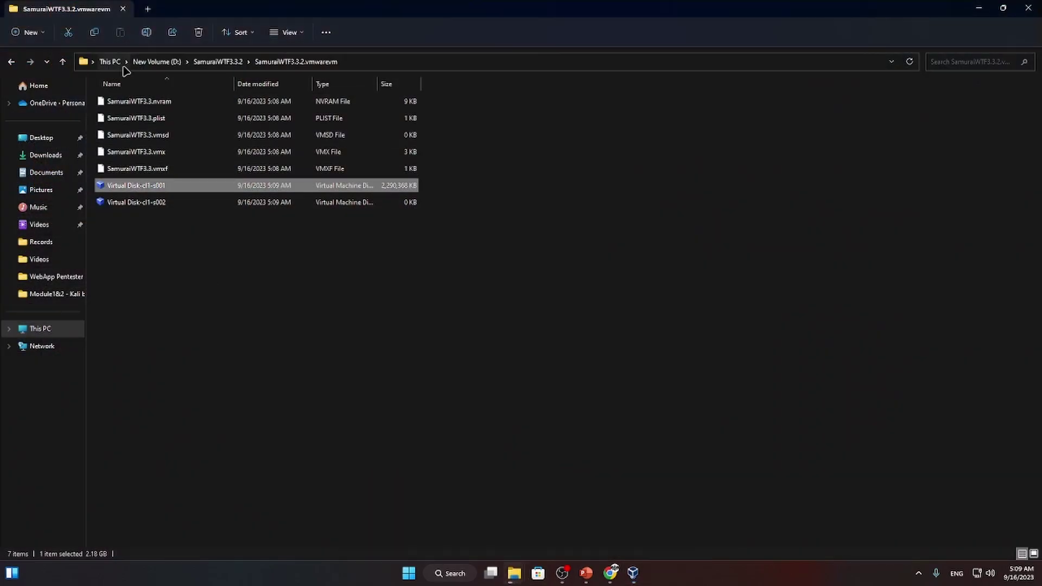
left_click(10, 61)
left_click(11, 61)
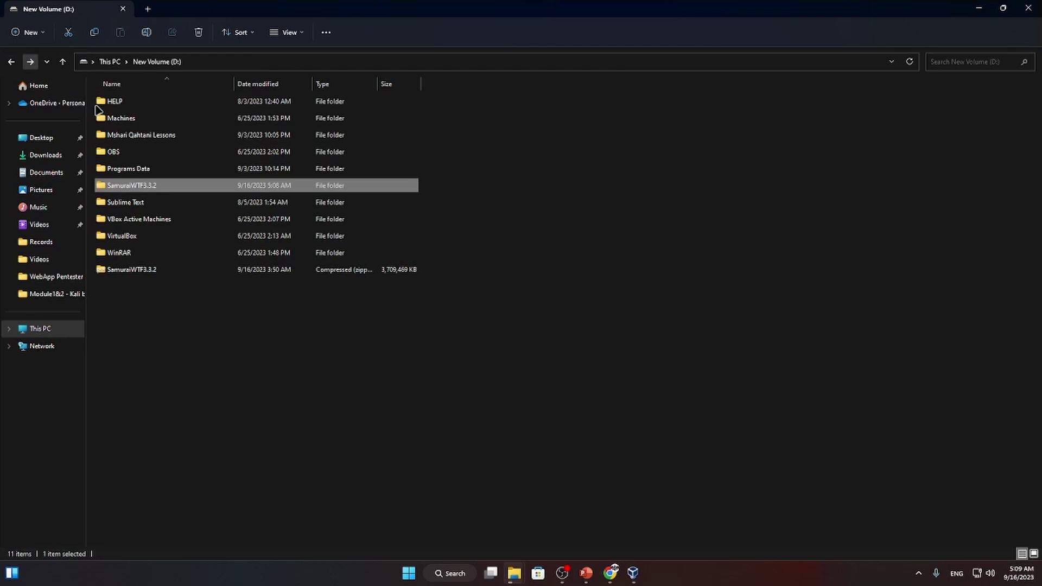
right_click(144, 185)
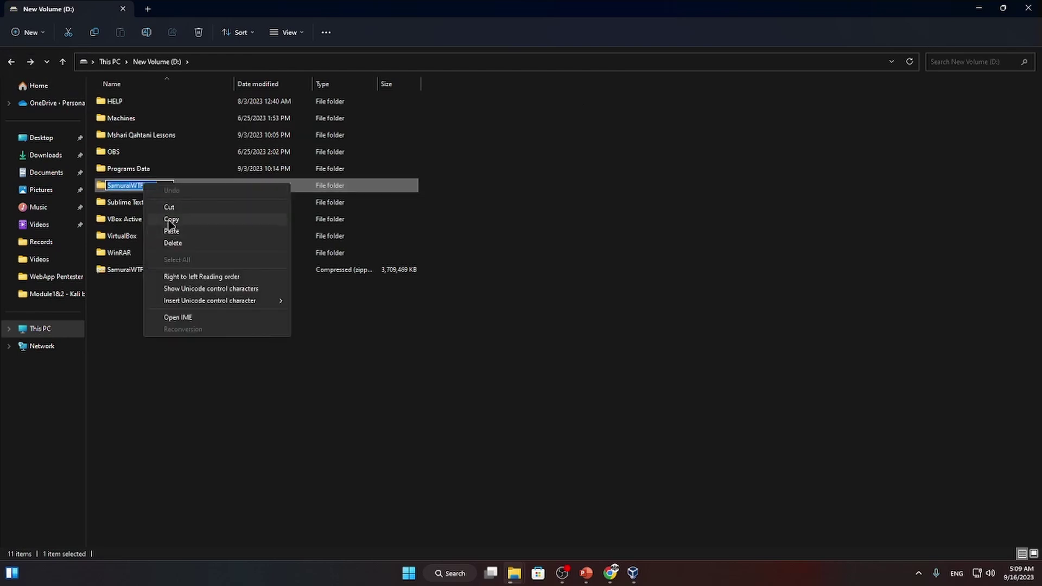
key("Escape")
left_click(633, 573)
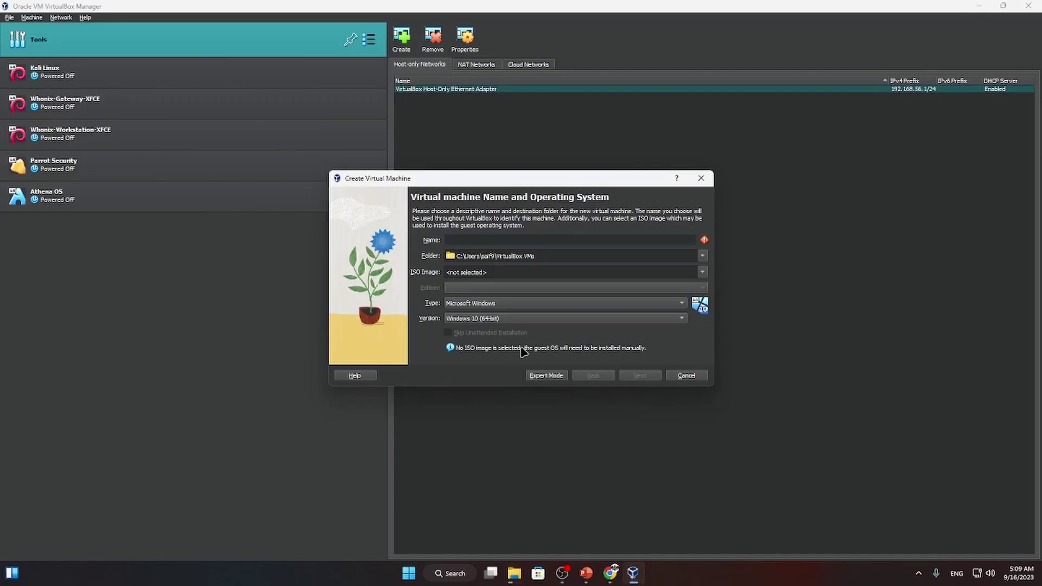
type("SamuraiWTF3.3.2")
Set the new virtual machine's type to Linux and its version to Ubuntu (64-bit)
left_click(500, 303)
left_click(501, 319)
left_click(502, 319)
scroll(499, 317, "up", 6)
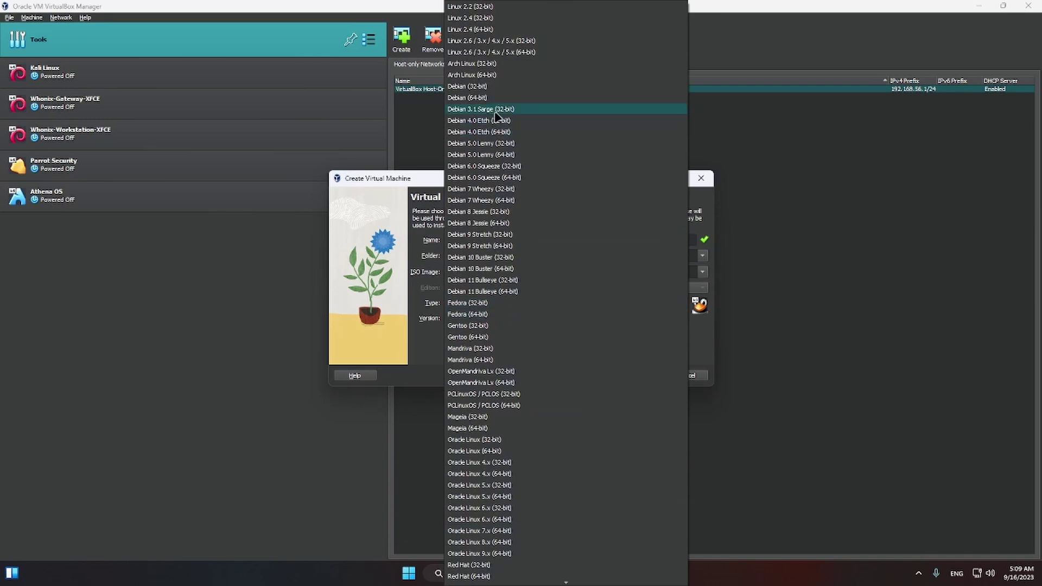
scroll(516, 367, "down", 2)
scroll(516, 368, "down", 13)
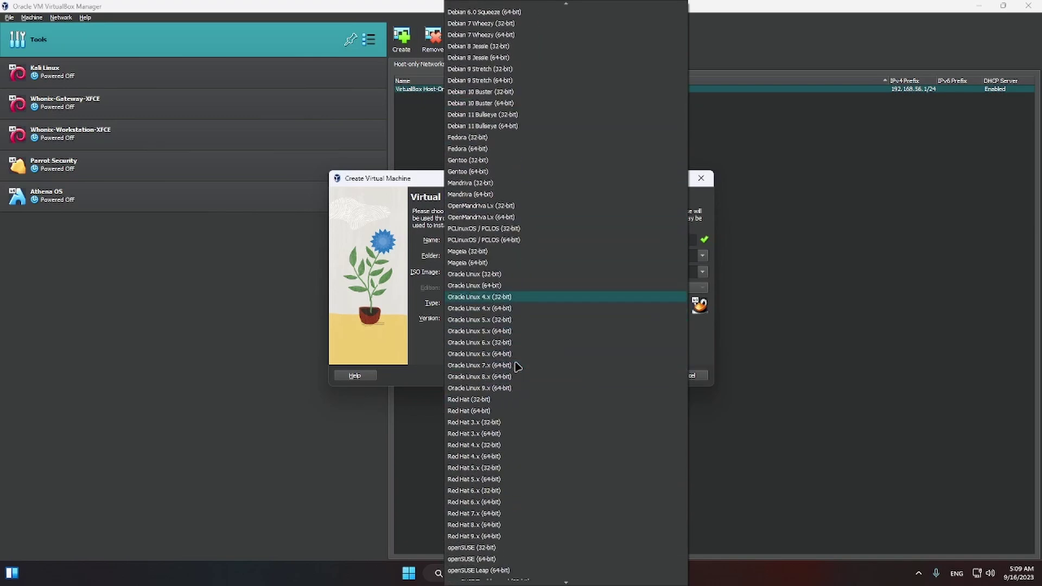
scroll(478, 412, "down", 7)
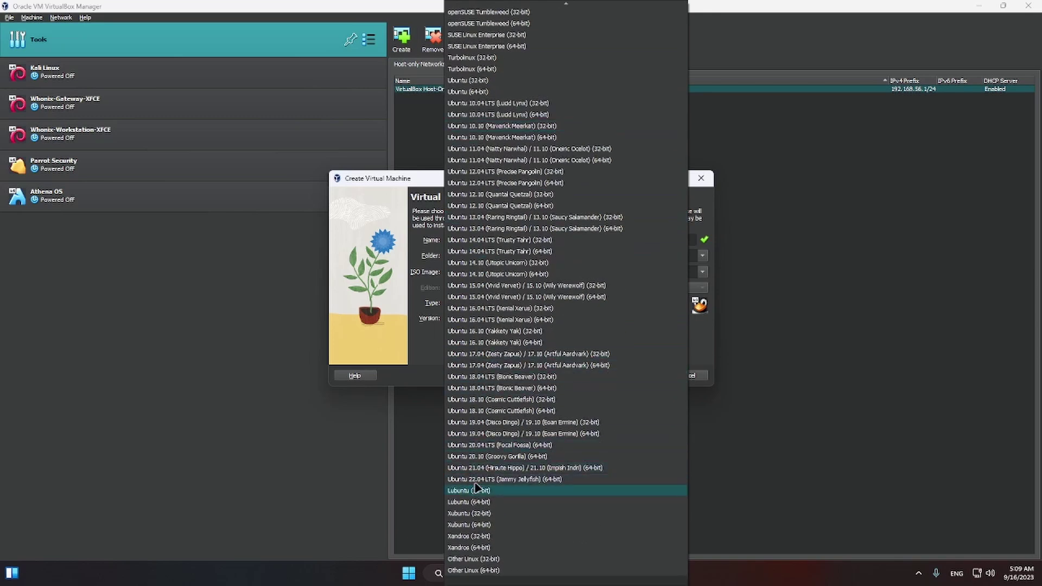
left_click(459, 91)
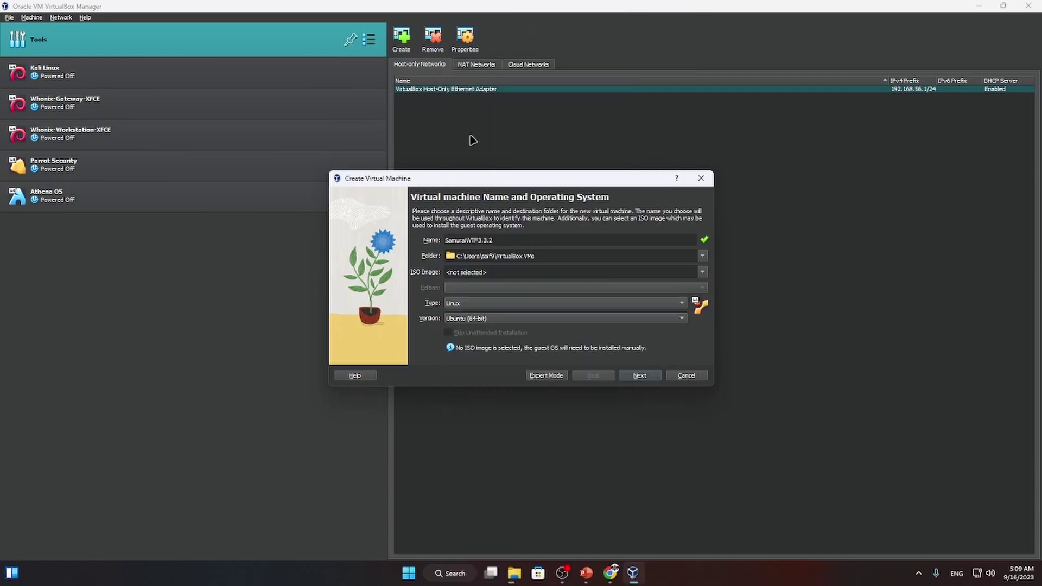
Try to proceed past the virtual machine name and operating system page with the default machine folder
left_click(640, 378)
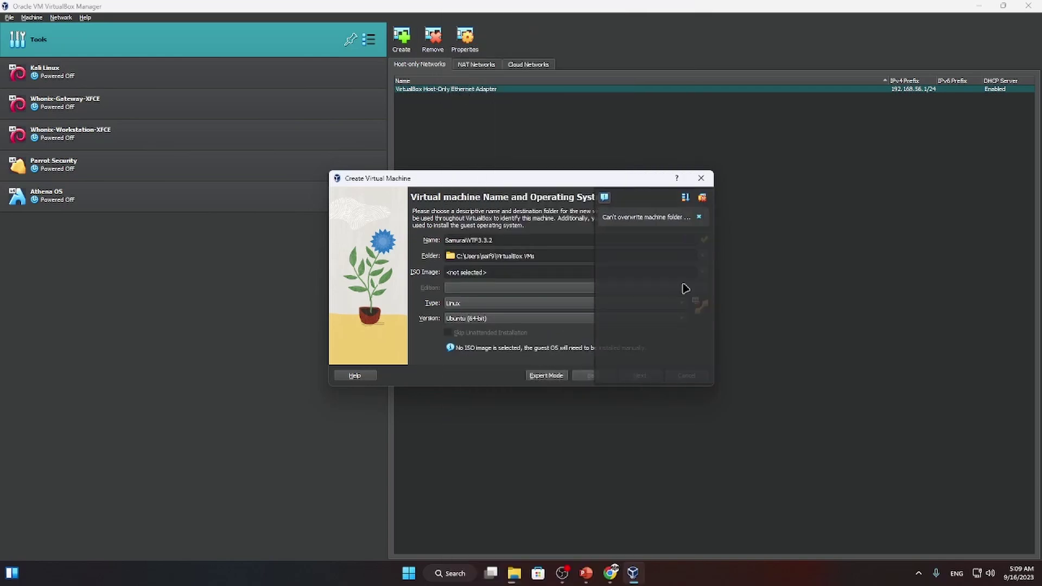
left_click(700, 199)
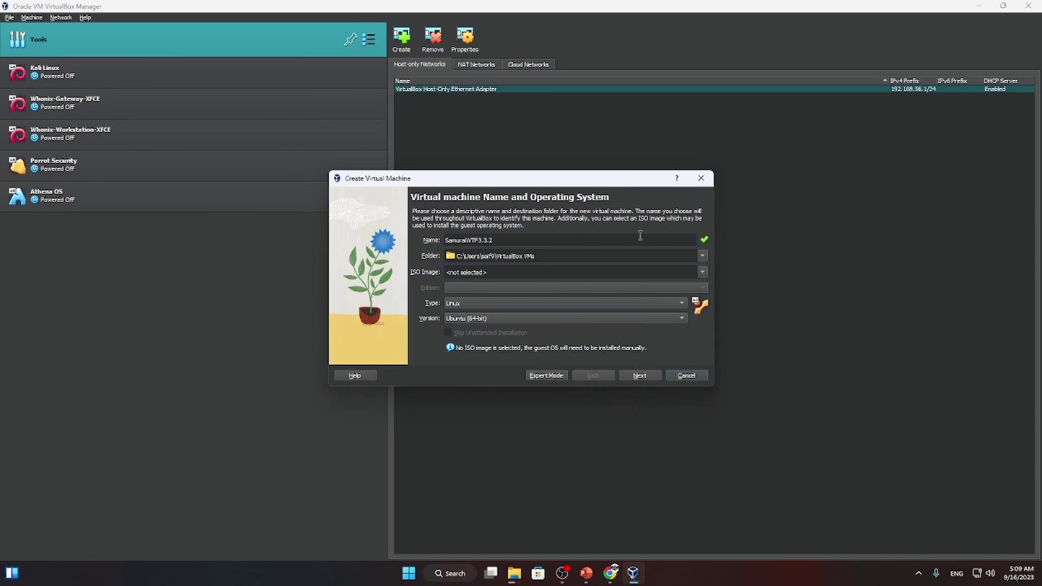
left_click(638, 377)
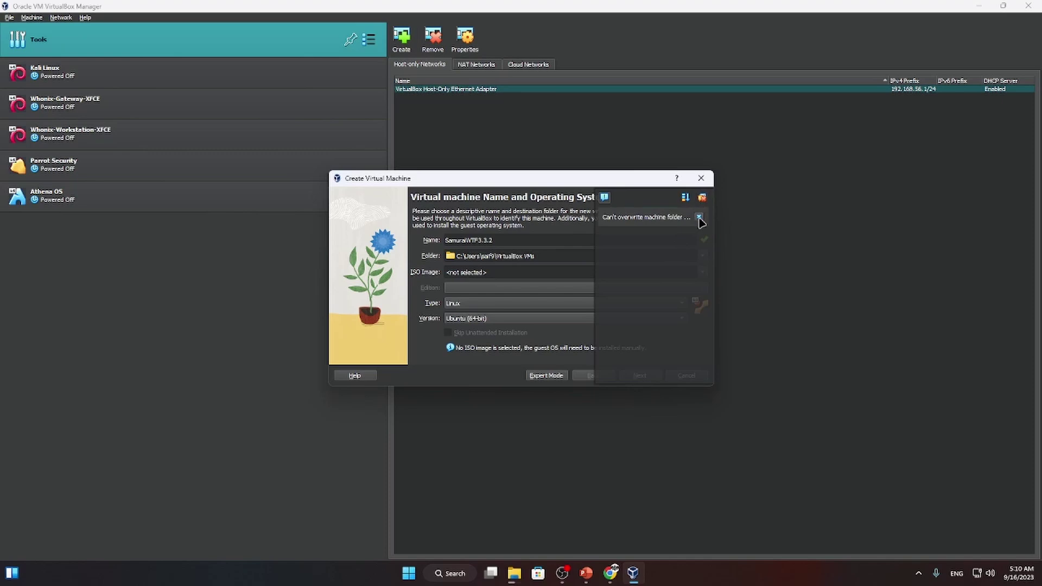
left_click(702, 197)
Choose to use another machine folder and browse to the root of New Volume (D:)
left_click(702, 255)
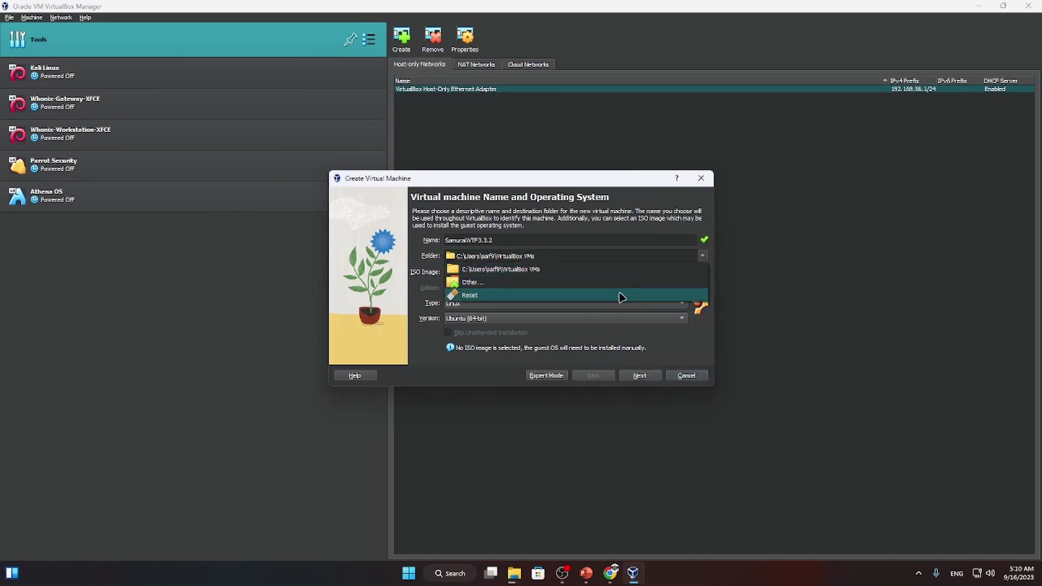
left_click(524, 287)
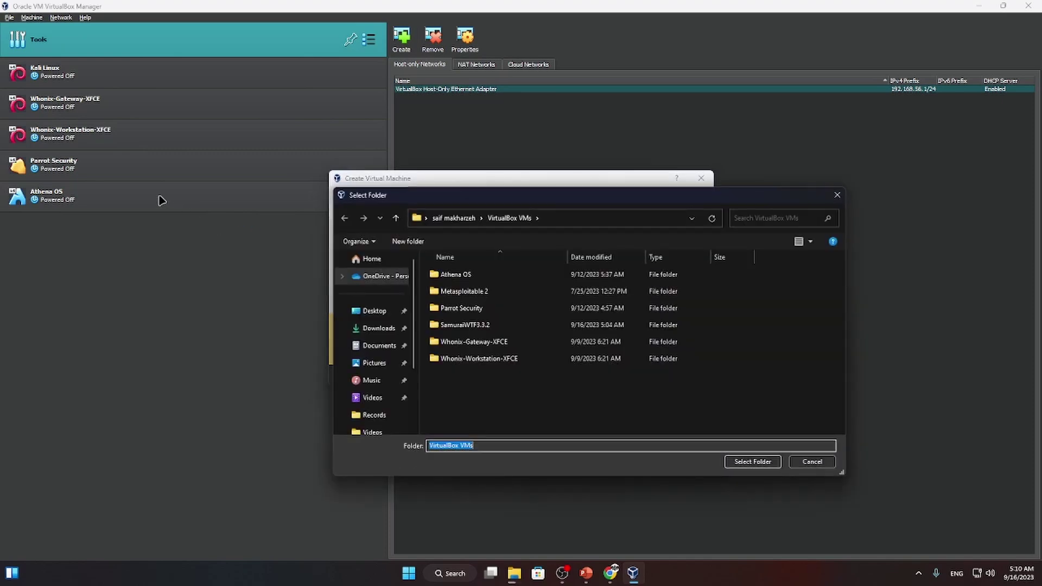
scroll(389, 375, "down", 3)
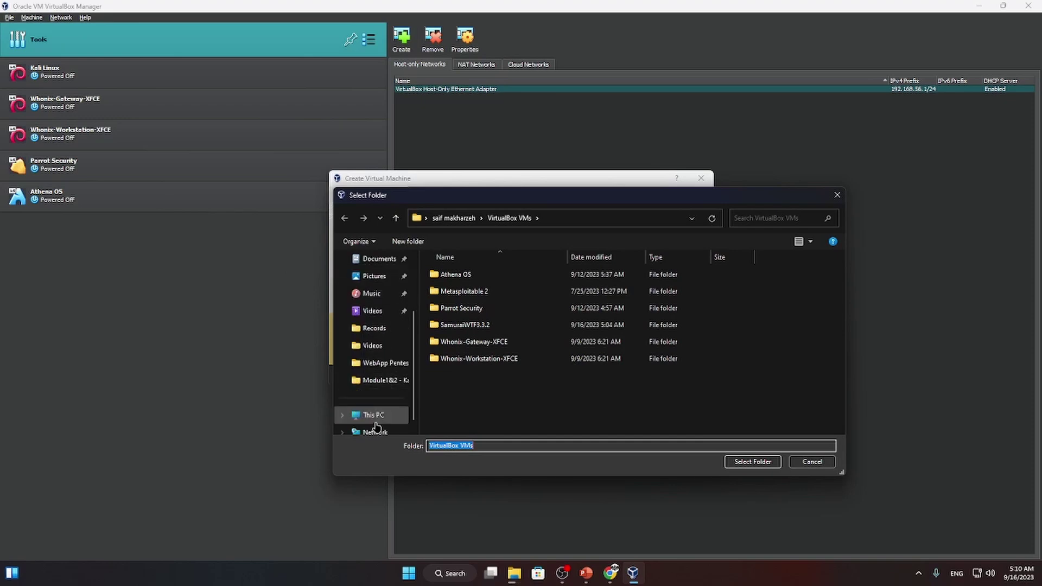
left_click(358, 414)
double_click(585, 284)
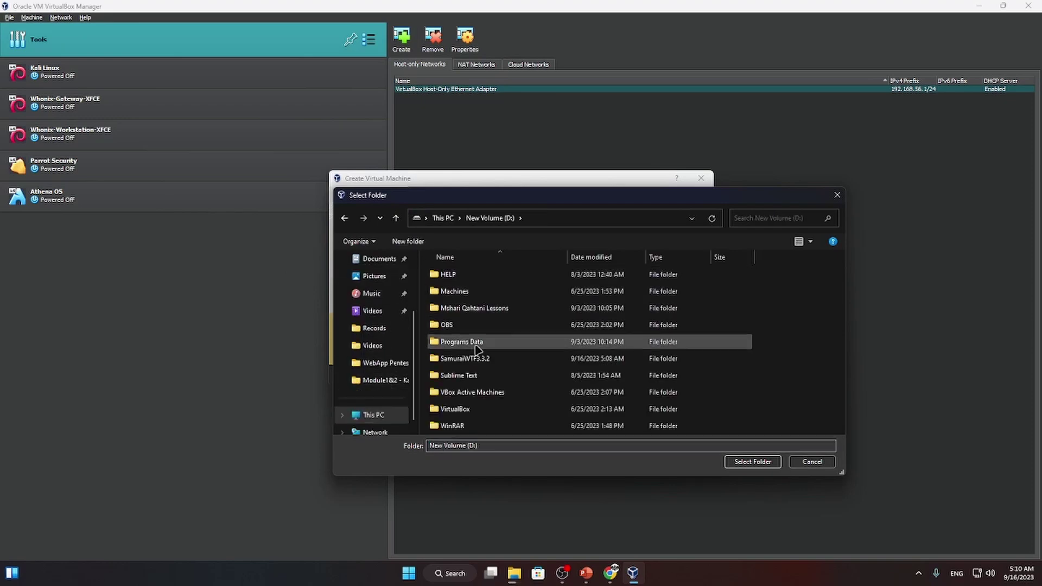
double_click(475, 412)
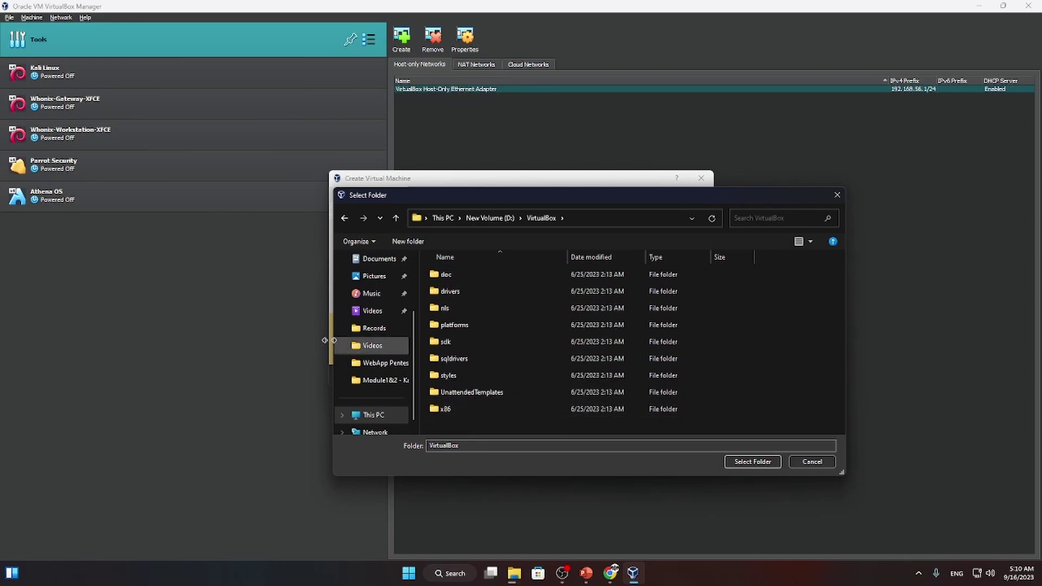
left_click(344, 217)
Create a folder named VBOX Machiene on New Volume (D:) and use it as the new virtual machine's folder
right_click(777, 364)
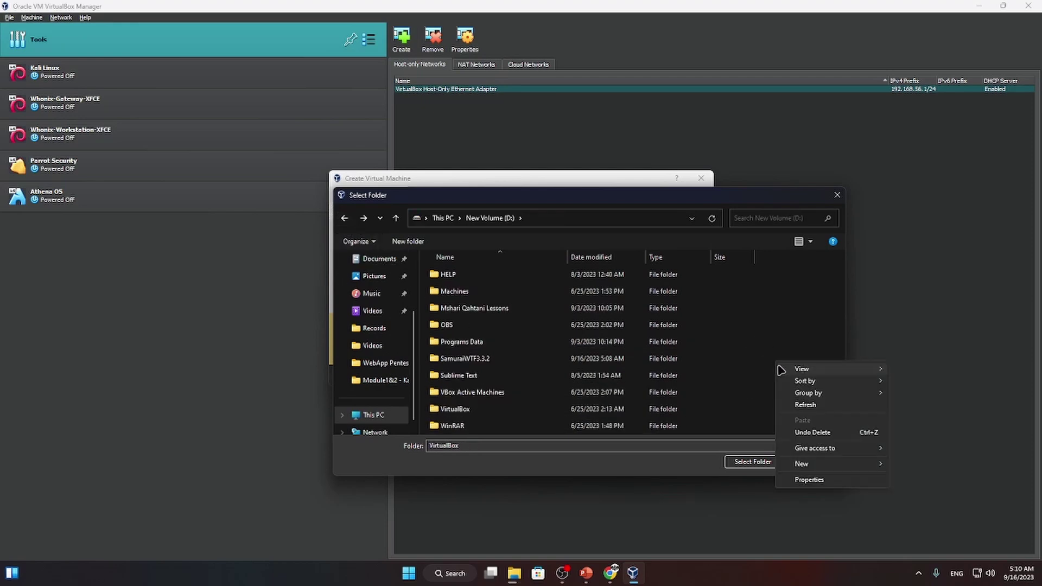
mouse_move(807, 463)
left_click(663, 317)
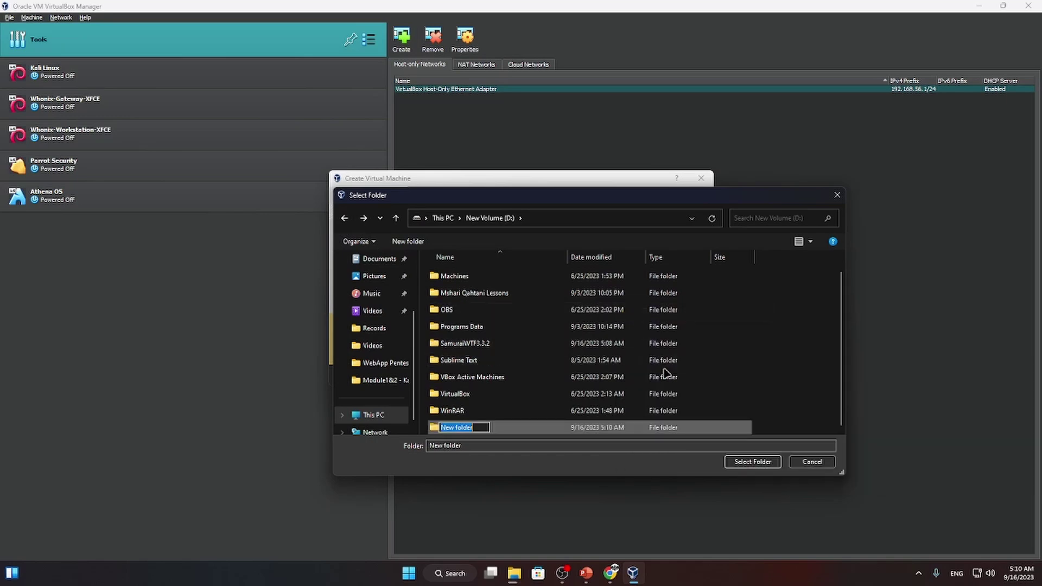
type("V")
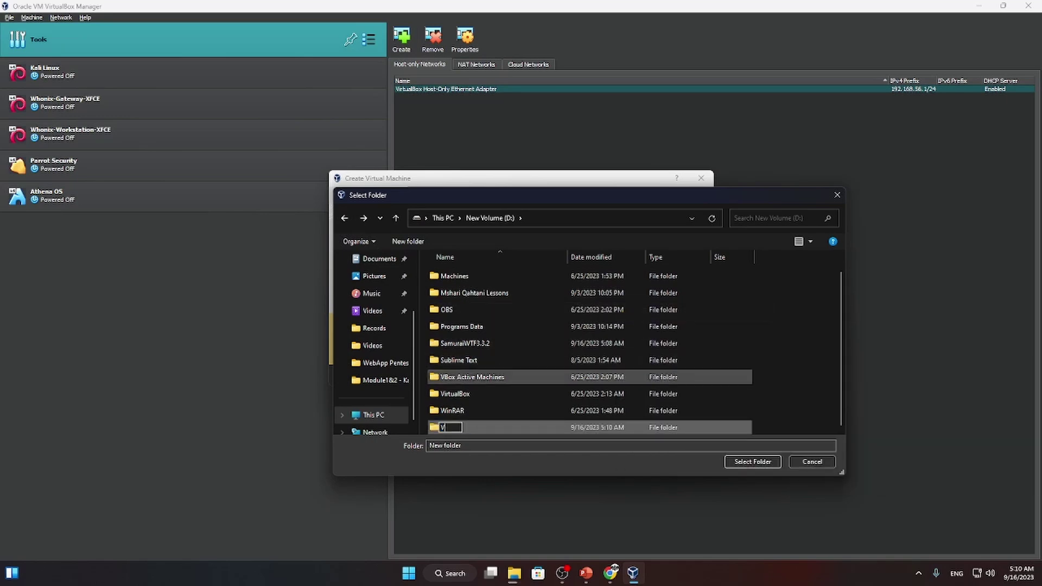
type("BOX Mas")
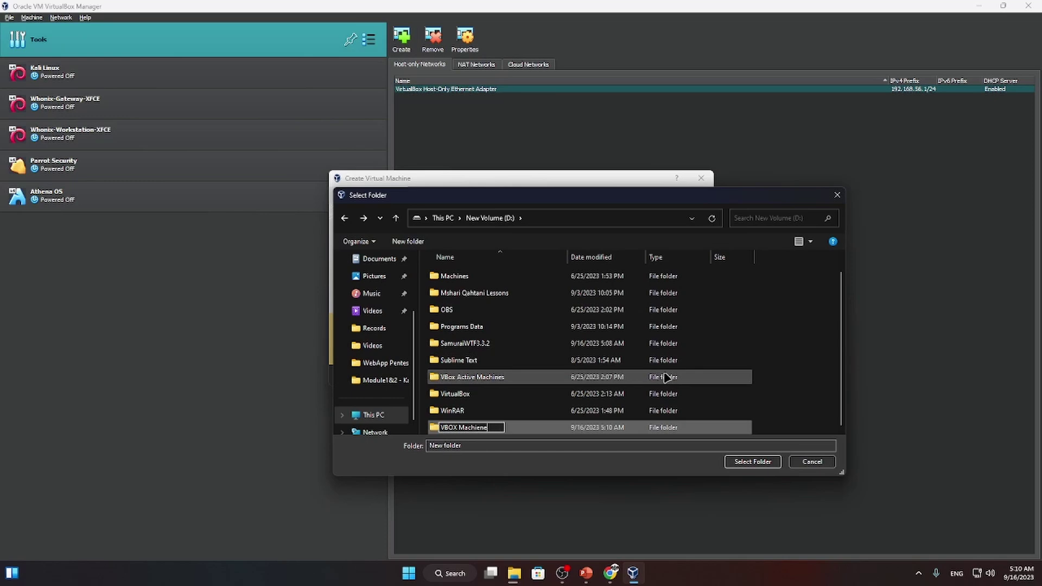
key("Return")
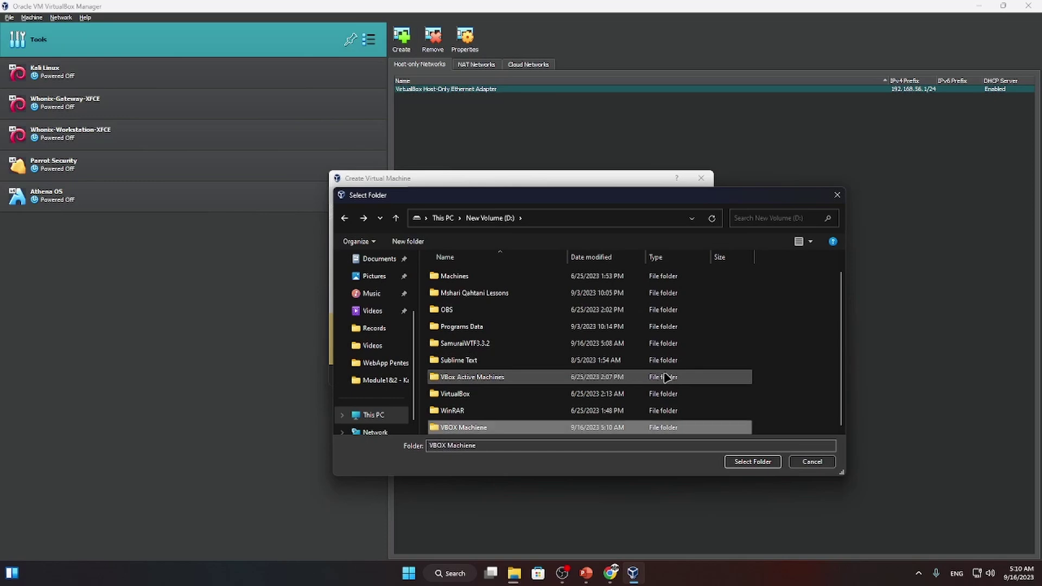
double_click(624, 428)
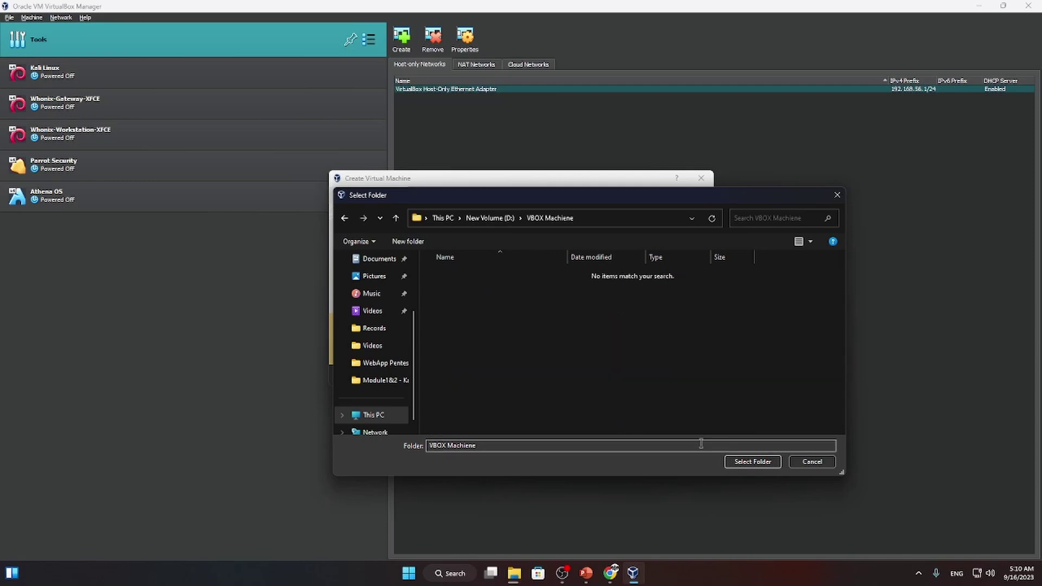
left_click(752, 461)
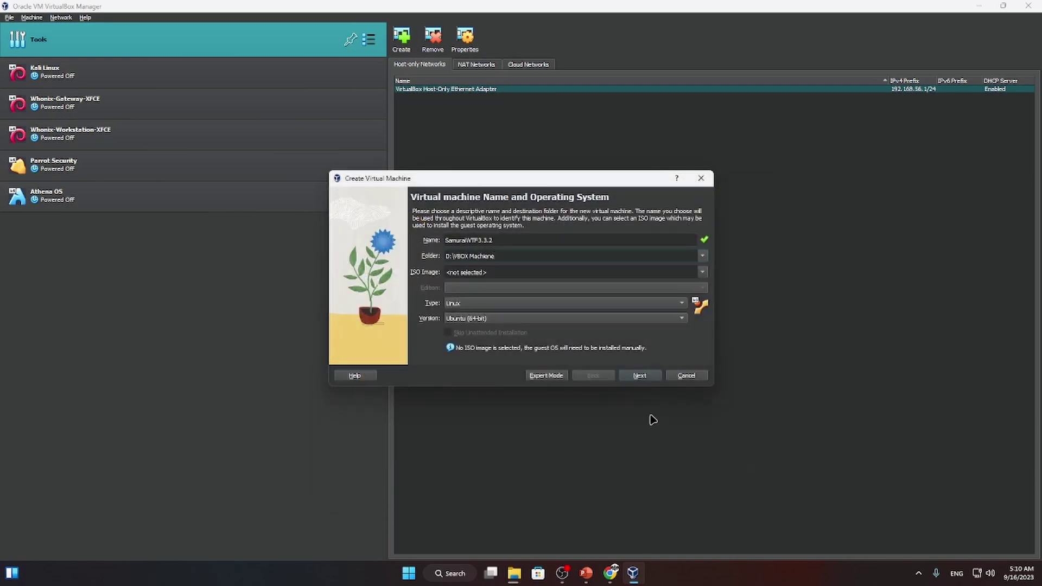
left_click(640, 375)
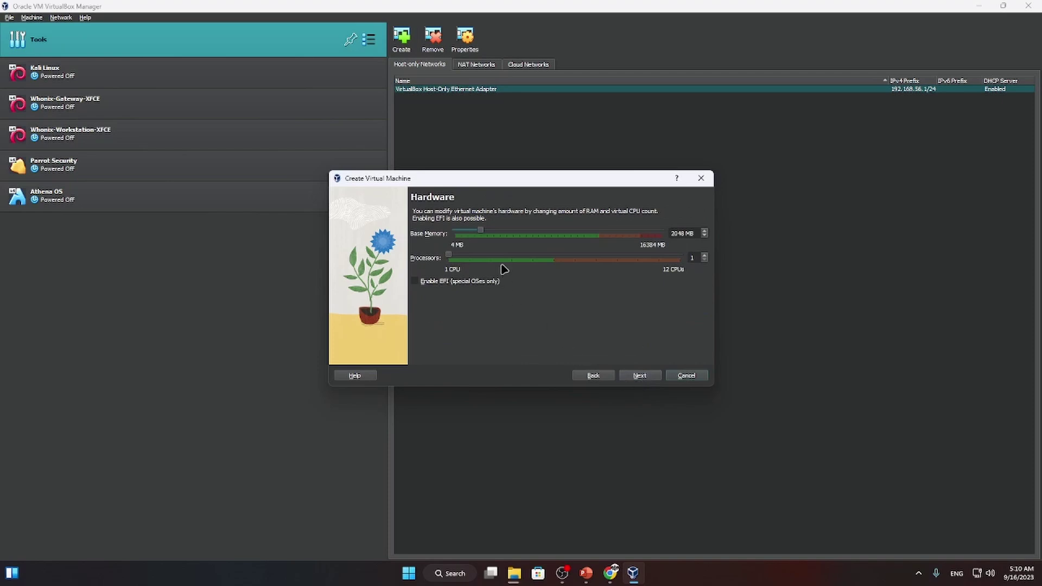
Set the new virtual machine's base memory to 4096 MB and its processors to 2
left_click_drag(481, 234, 509, 233)
left_click_drag(456, 259, 469, 259)
left_click(634, 376)
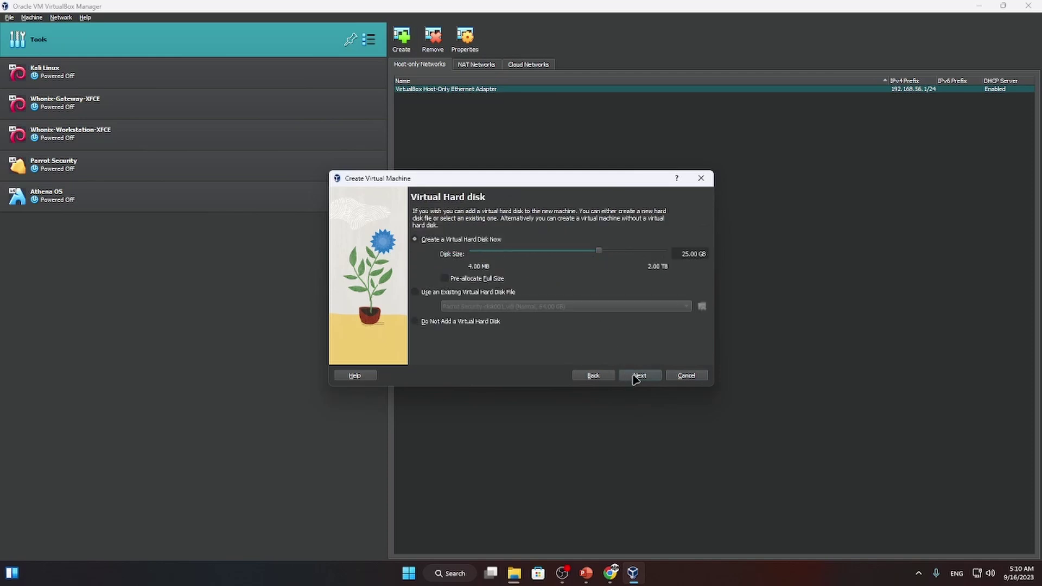
Choose not to add a virtual hard disk and finish creating the virtual machine
left_click(421, 323)
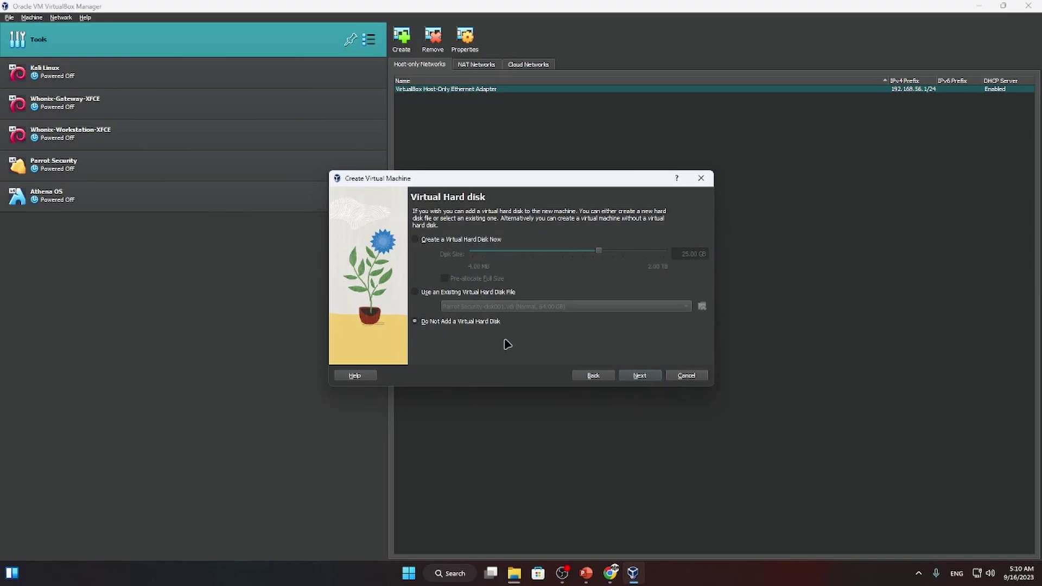
left_click(636, 377)
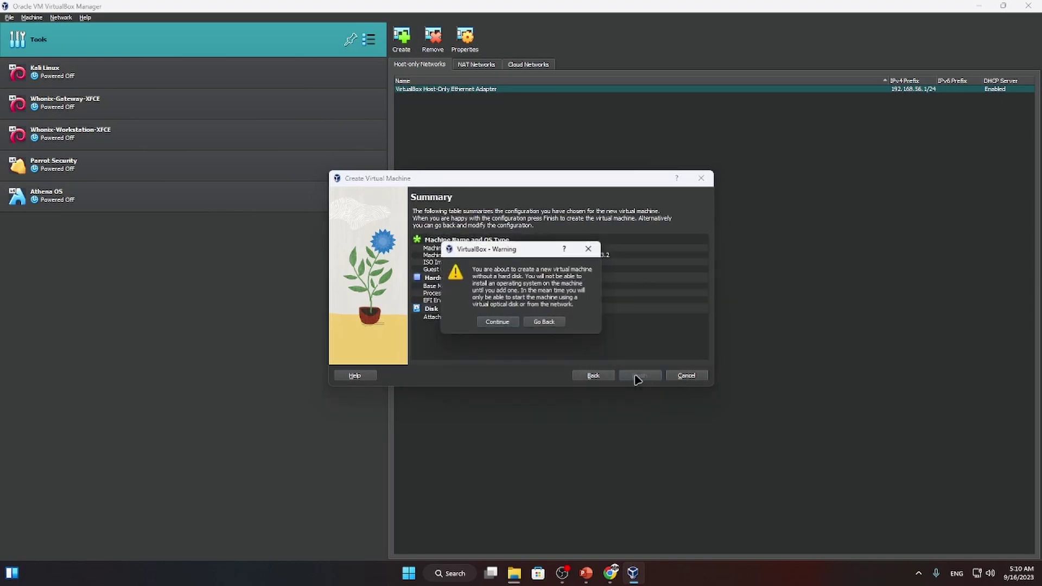
left_click(507, 321)
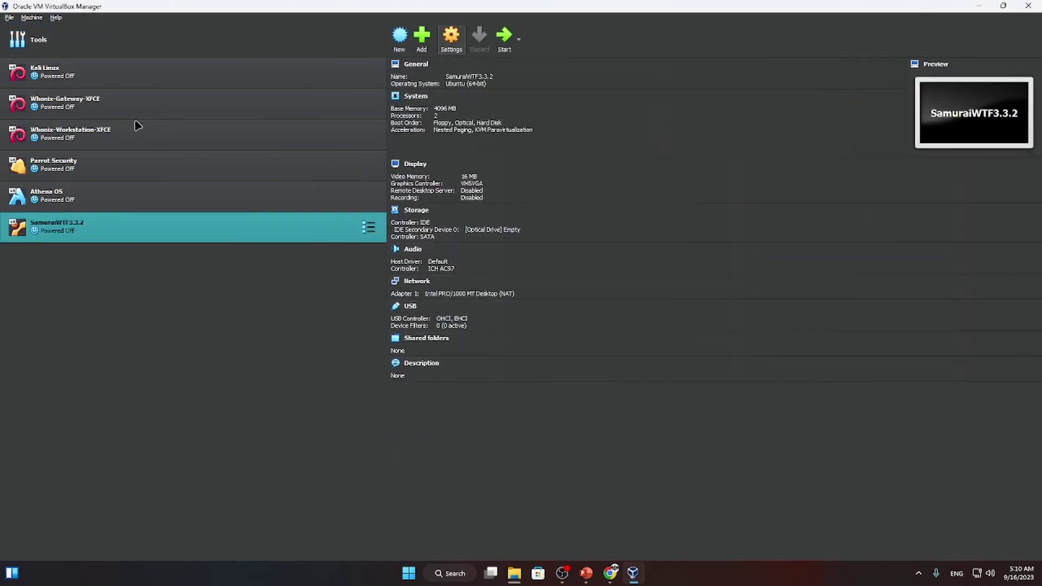
Set the shared clipboard and drag'n'drop to Bidirectional in the SamuraiWTF3.3.2 machine settings and view the disk encryption options
key("ctrl+s")
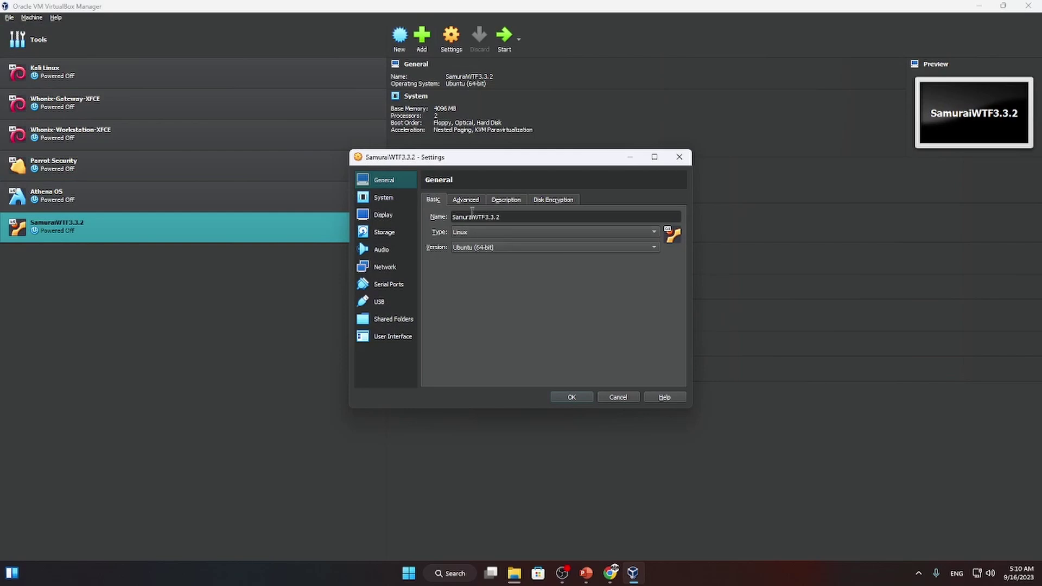
left_click(466, 200)
left_click(499, 234)
left_click(502, 266)
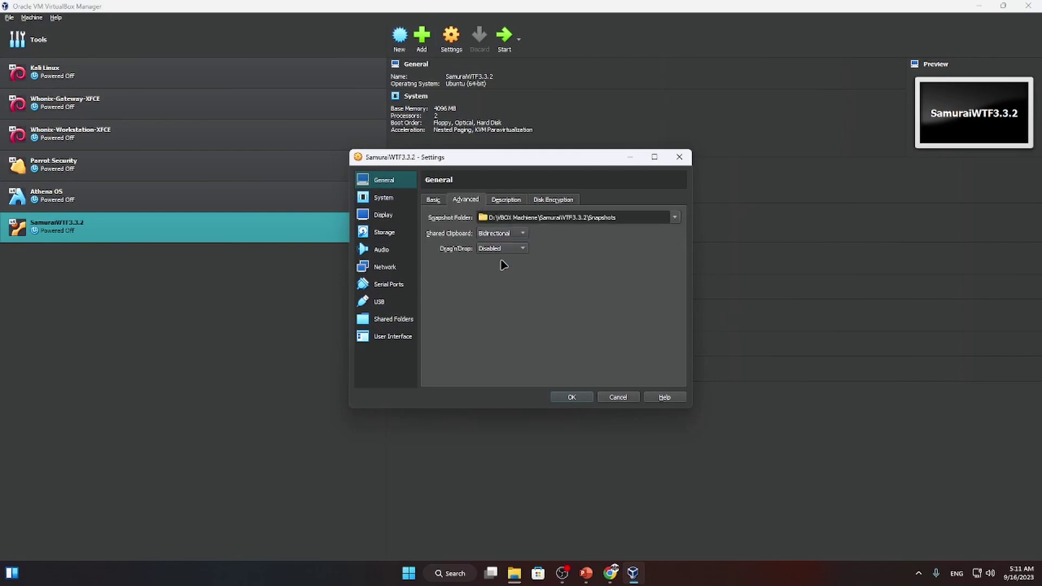
left_click(502, 251)
left_click(494, 280)
left_click(502, 201)
left_click(547, 202)
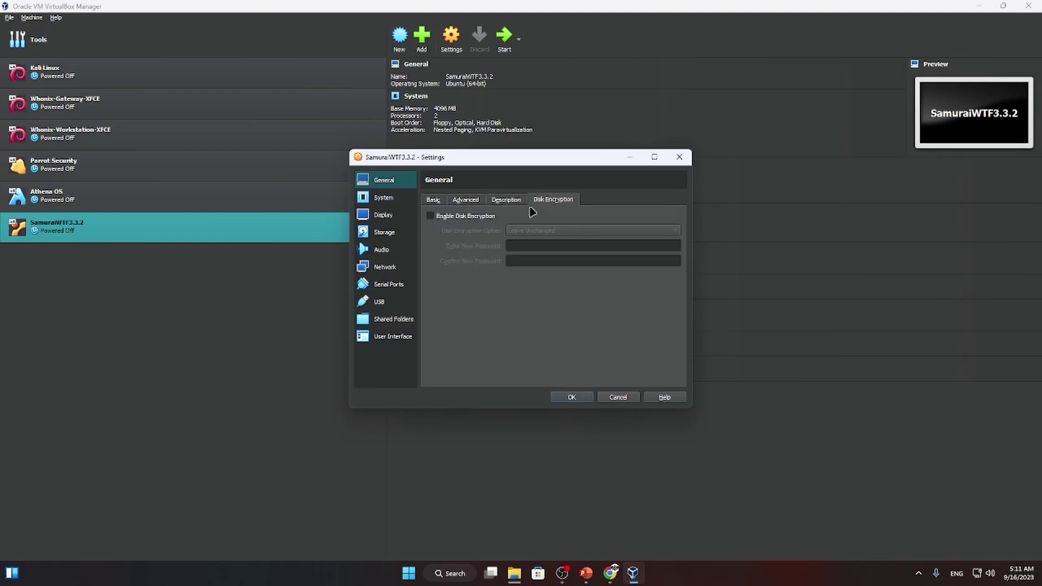
Try to rearrange the boot order with Optical ahead of Floppy, and discard the changed machine settings
left_click(377, 200)
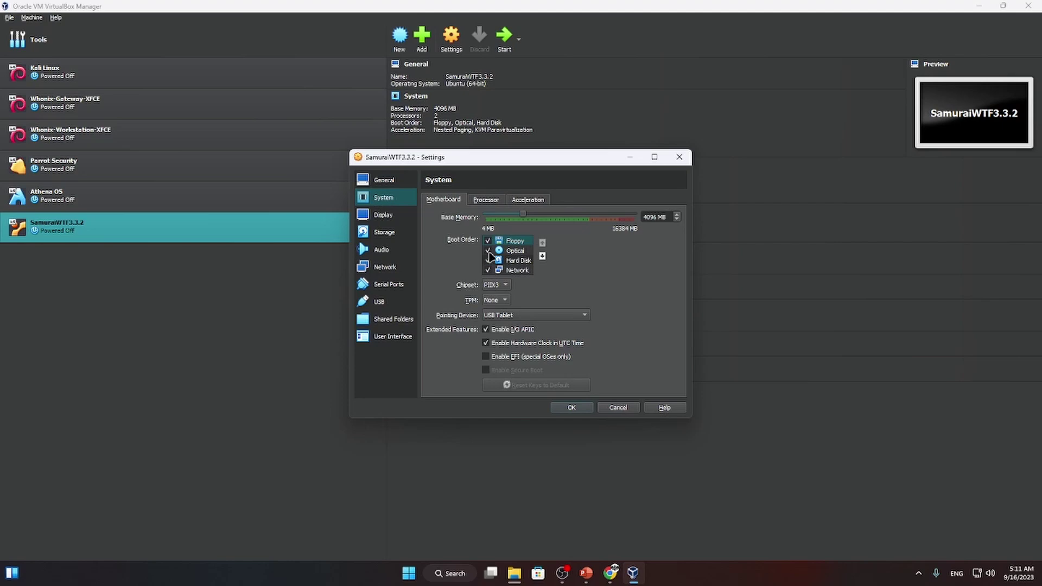
mouse_move(520, 262)
left_mouse_down()
mouse_move(515, 245)
mouse_move(515, 262)
left_mouse_up()
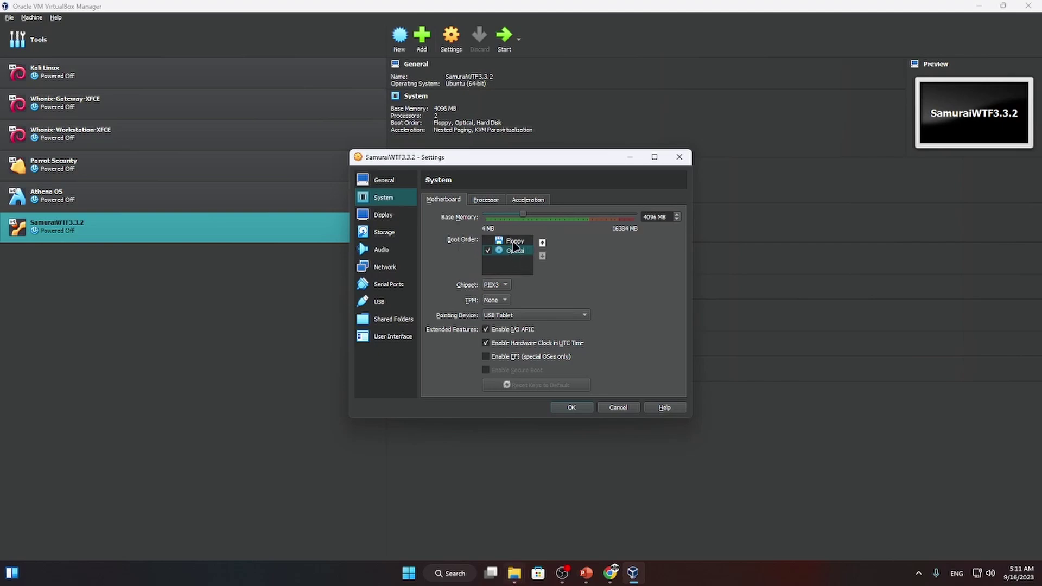
left_click(507, 242)
left_click_drag(508, 245, 510, 262)
left_click(511, 251)
left_click(504, 243)
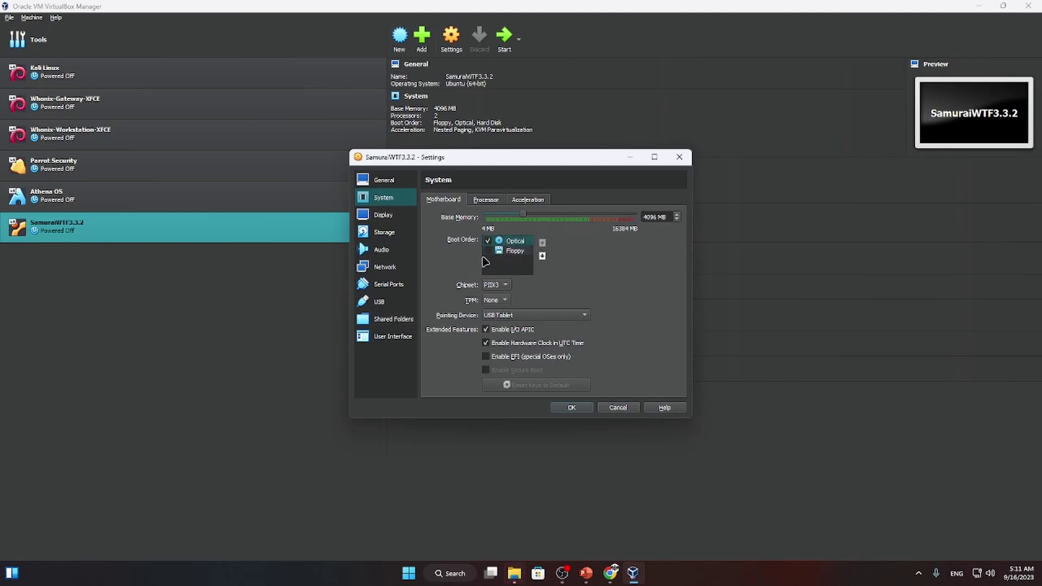
left_click(488, 253)
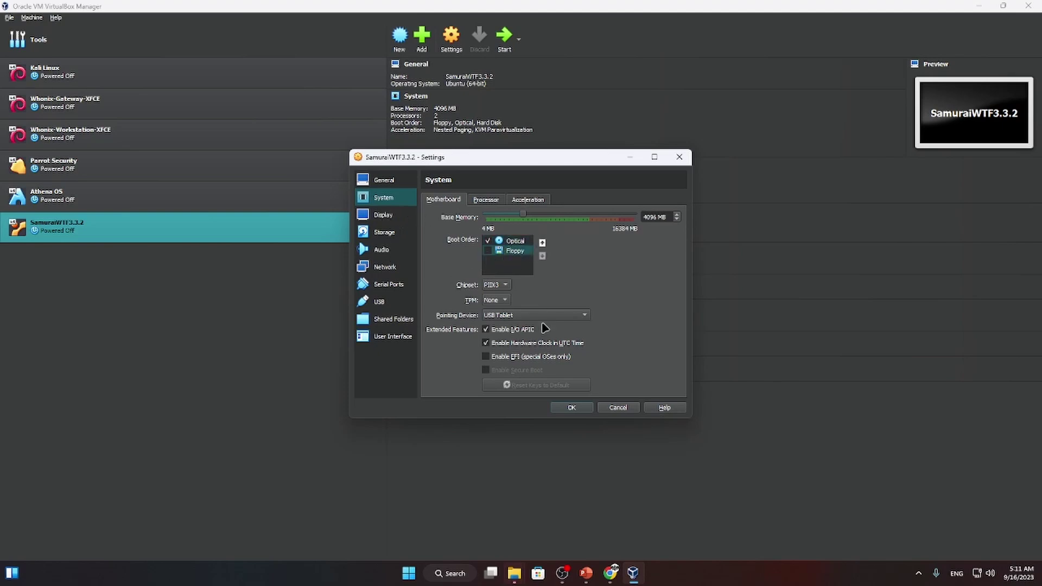
left_click(602, 407)
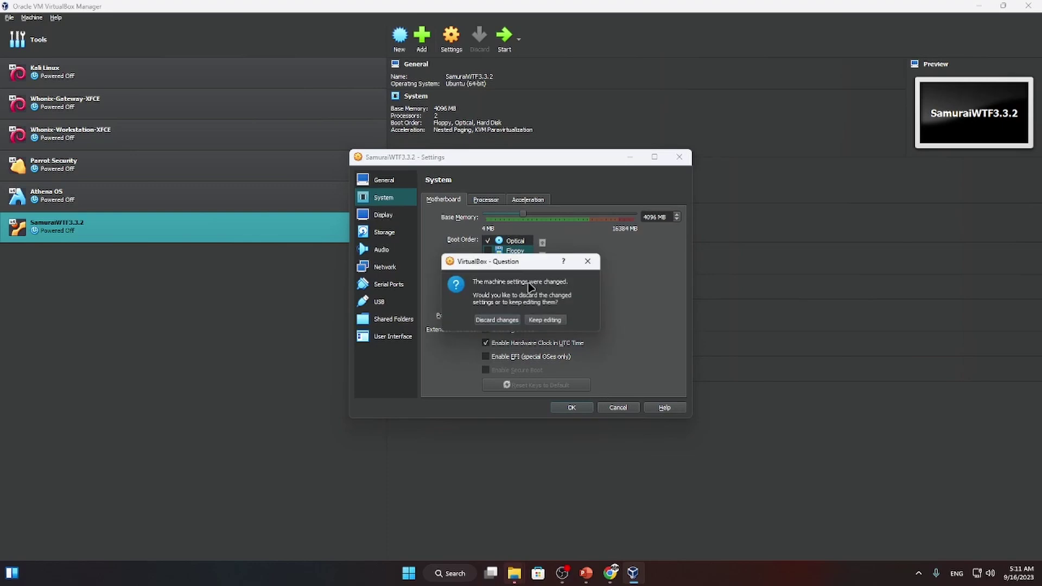
left_click(497, 320)
Reopen the SamuraiWTF3.3.2 machine settings and set both the shared clipboard and drag'n'drop to Bidirectional
left_click(450, 38)
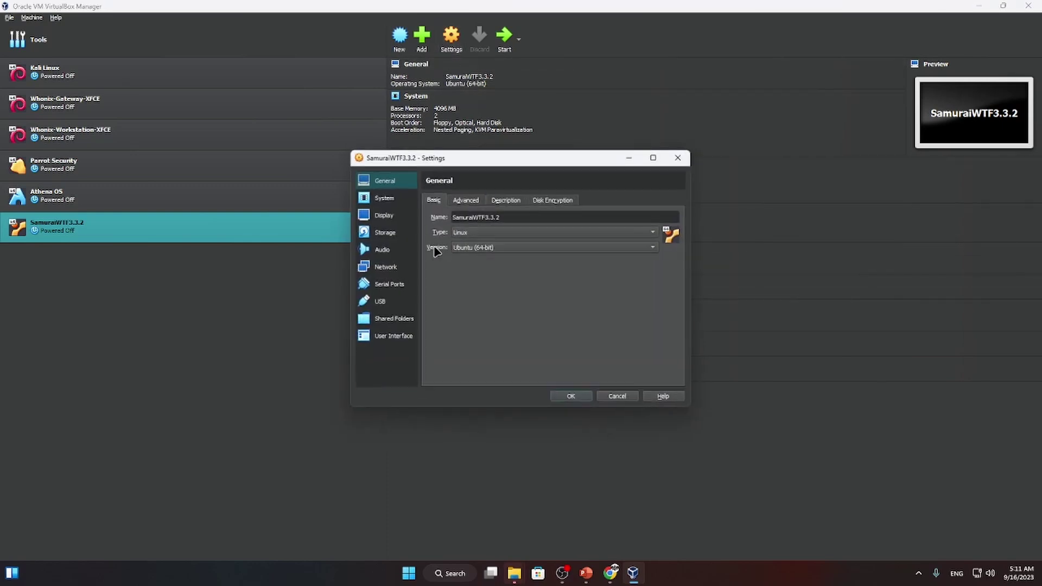
left_click(471, 202)
left_click(504, 233)
left_click(498, 268)
left_click(499, 248)
left_click(497, 283)
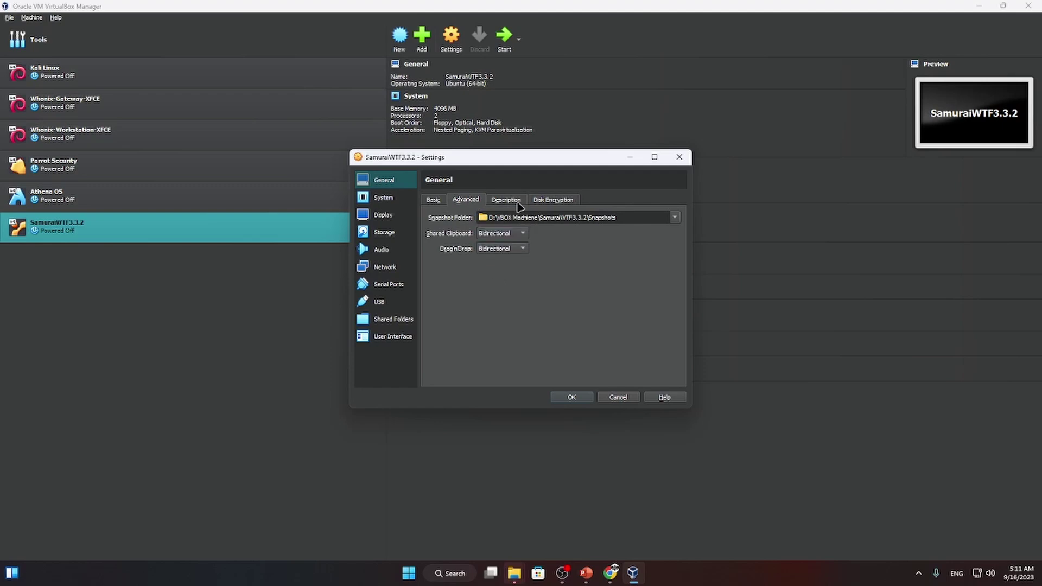
left_click(433, 200)
Move Floppy below Hard Disk in the boot order, disable it, and enable Network as a boot device
left_click(408, 199)
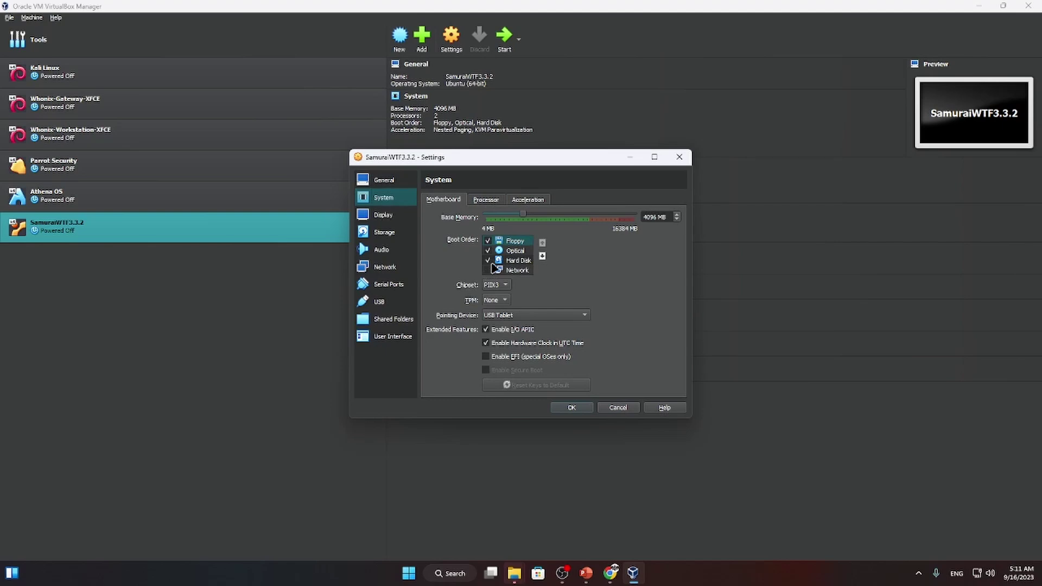
left_click(542, 255)
left_click(542, 256)
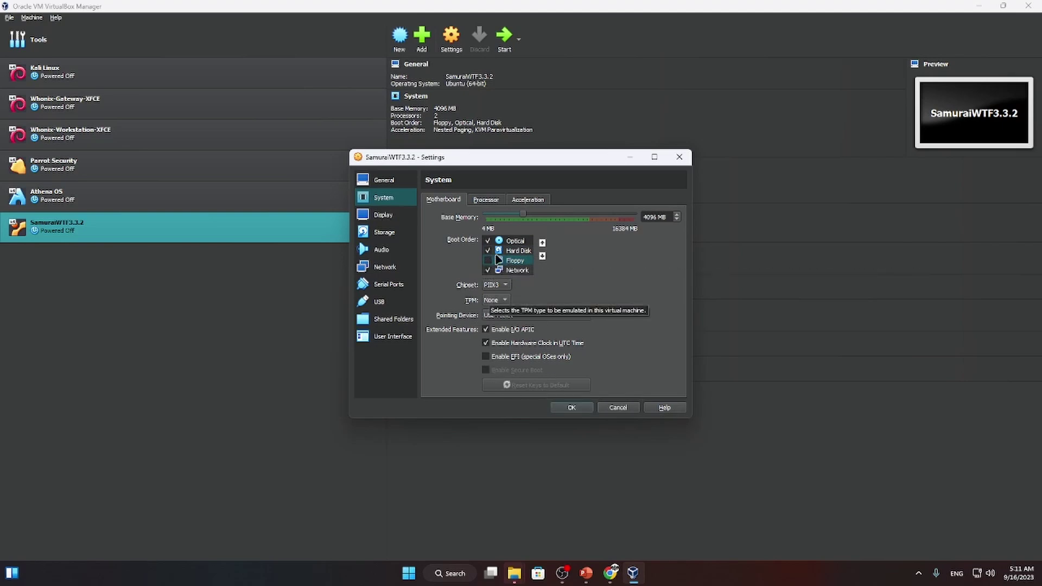
Review the processor and acceleration settings and enable 3D acceleration for the machine's display
left_click(489, 200)
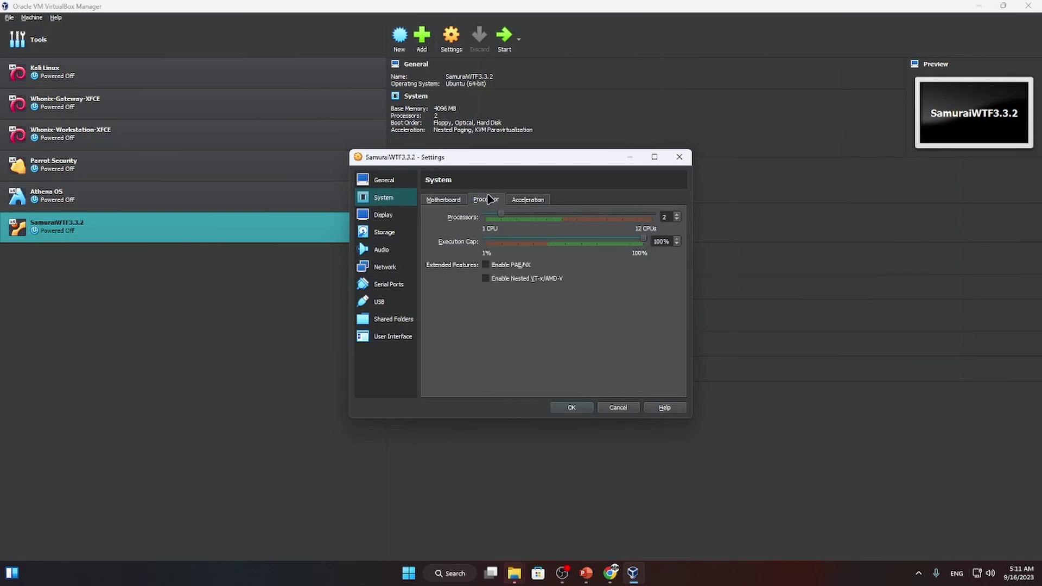
left_click(535, 204)
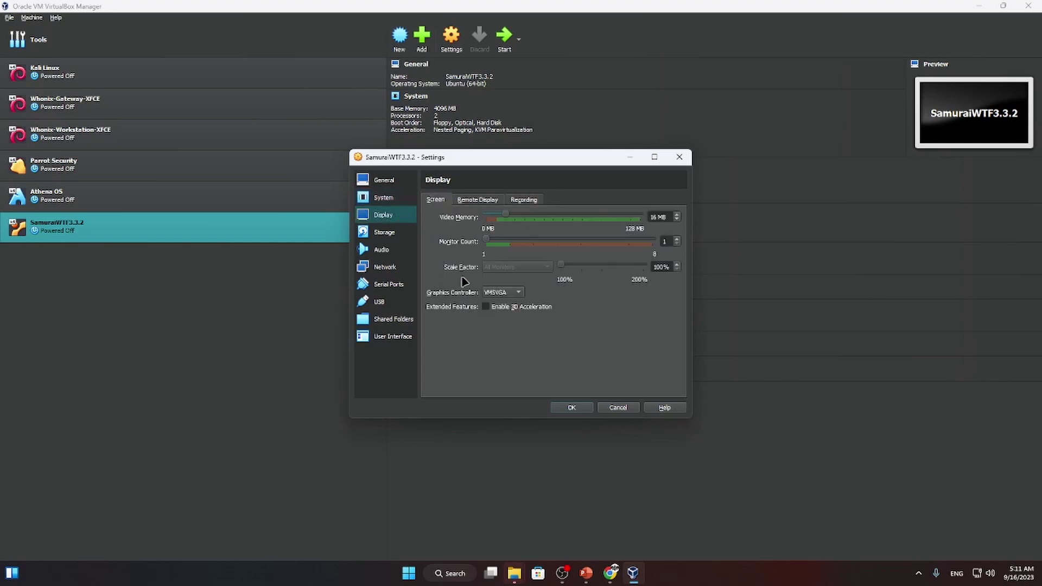
left_click(486, 307)
Set network Adapter 1's type to PCnet-FAST III (Am79C973) and save the machine settings
left_click(385, 267)
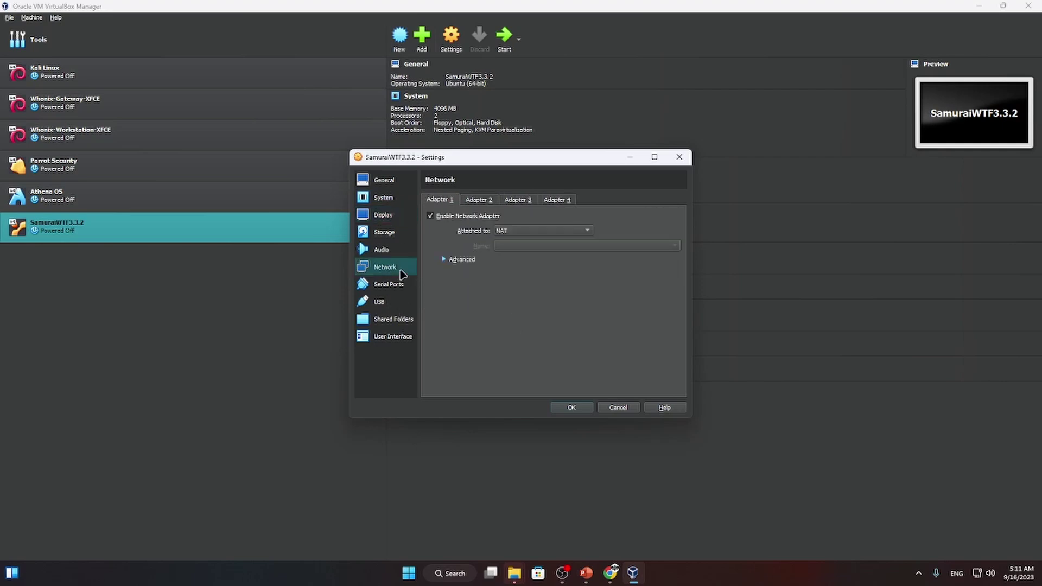
left_click(391, 236)
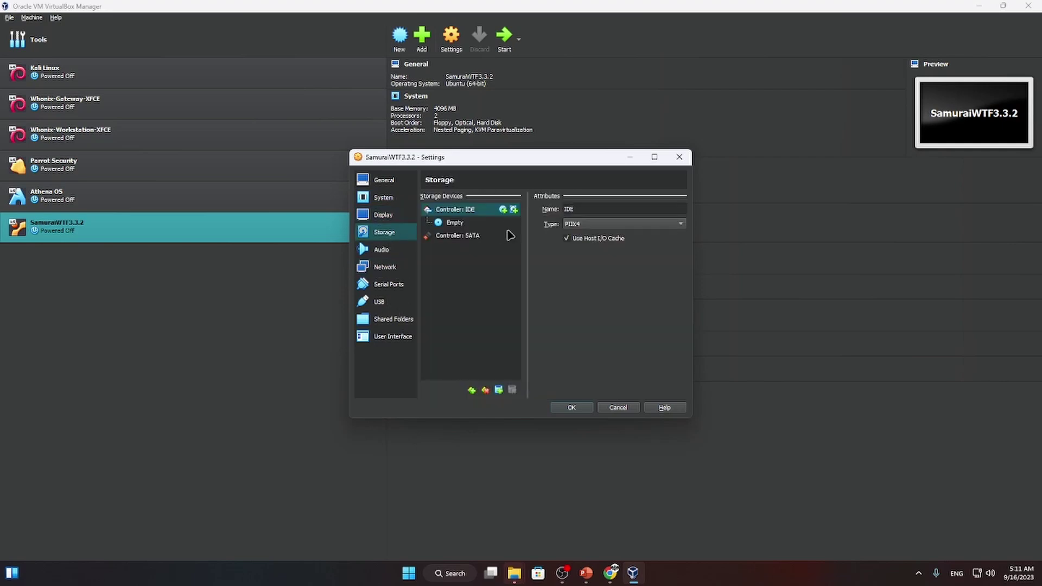
left_click(389, 269)
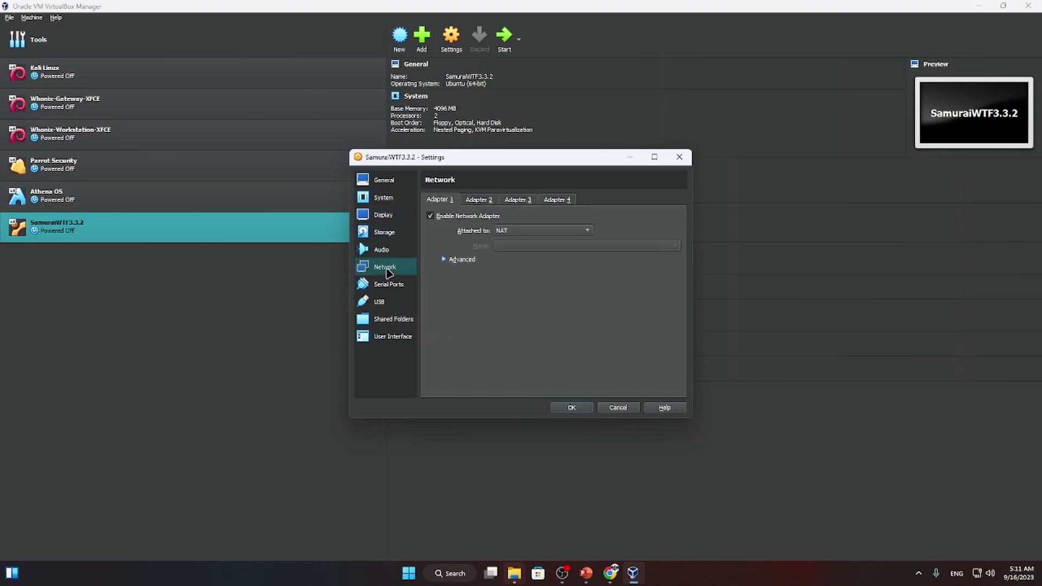
left_click(468, 260)
left_click(523, 274)
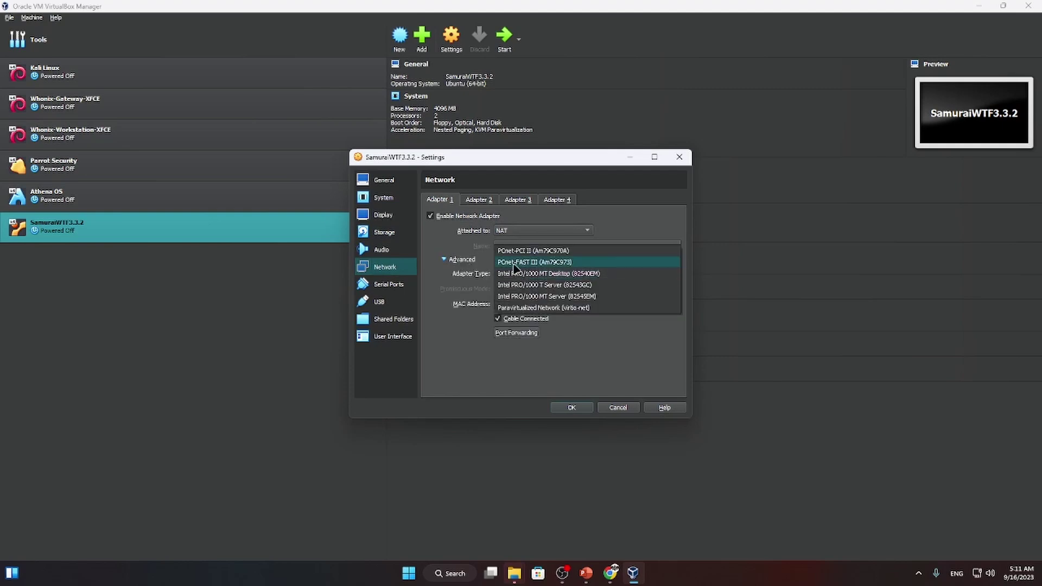
left_click(513, 263)
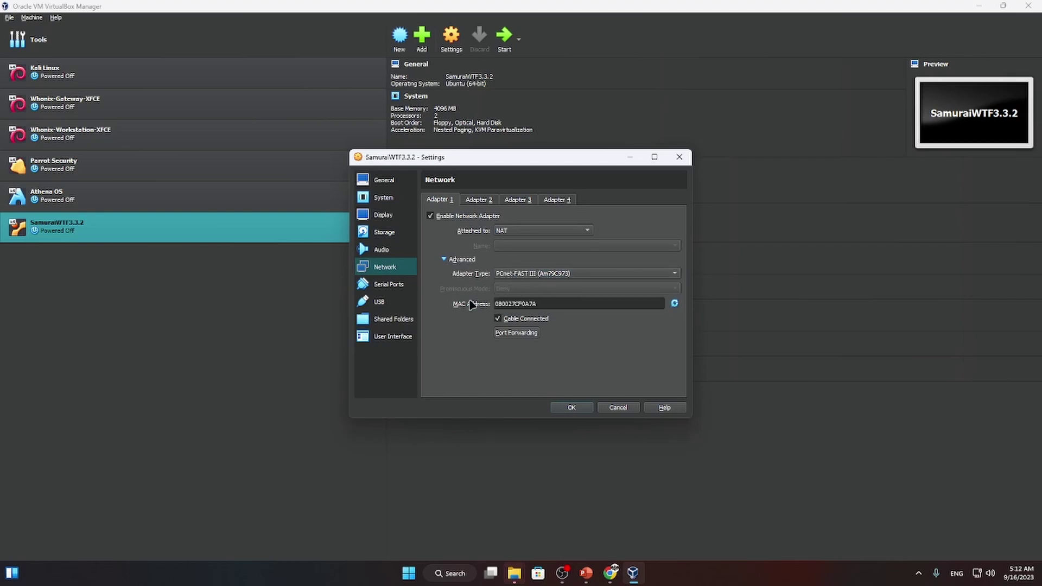
left_click(393, 336)
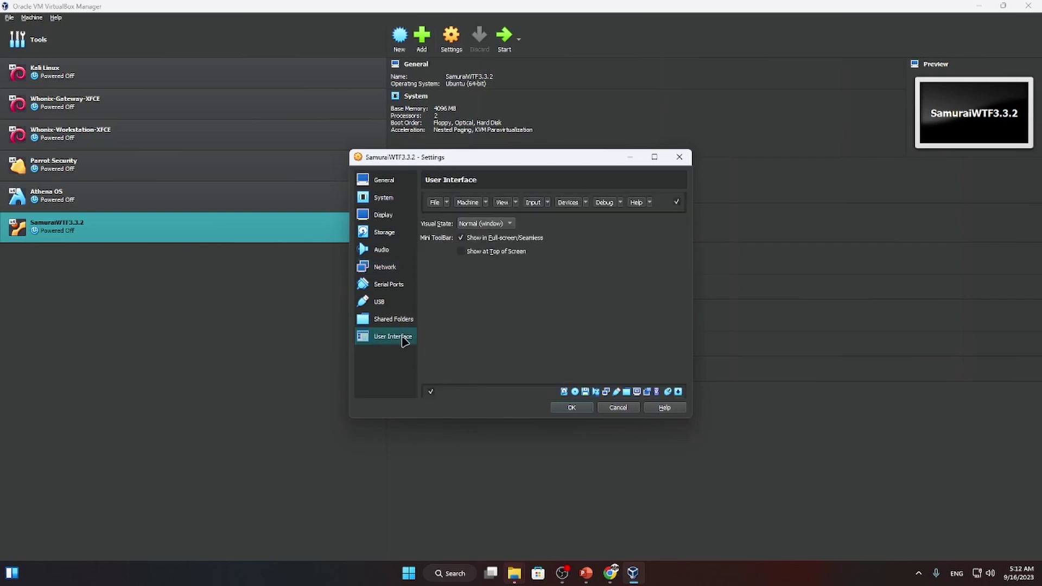
left_click(573, 408)
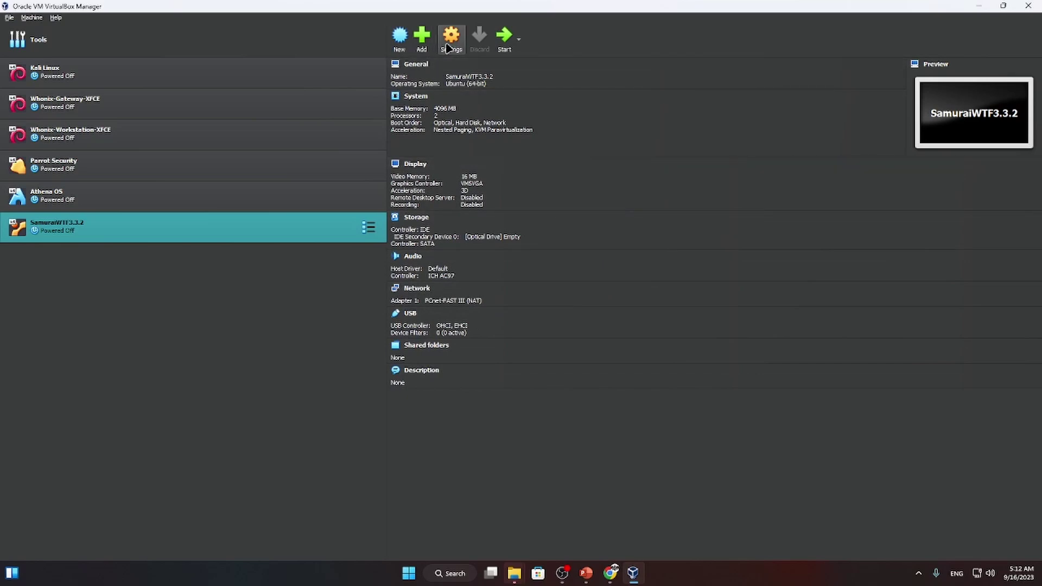
Switch to File Explorer and delete the compressed SamuraiWTF3.3.2 archive from the root of drive D
mouse_move(514, 573)
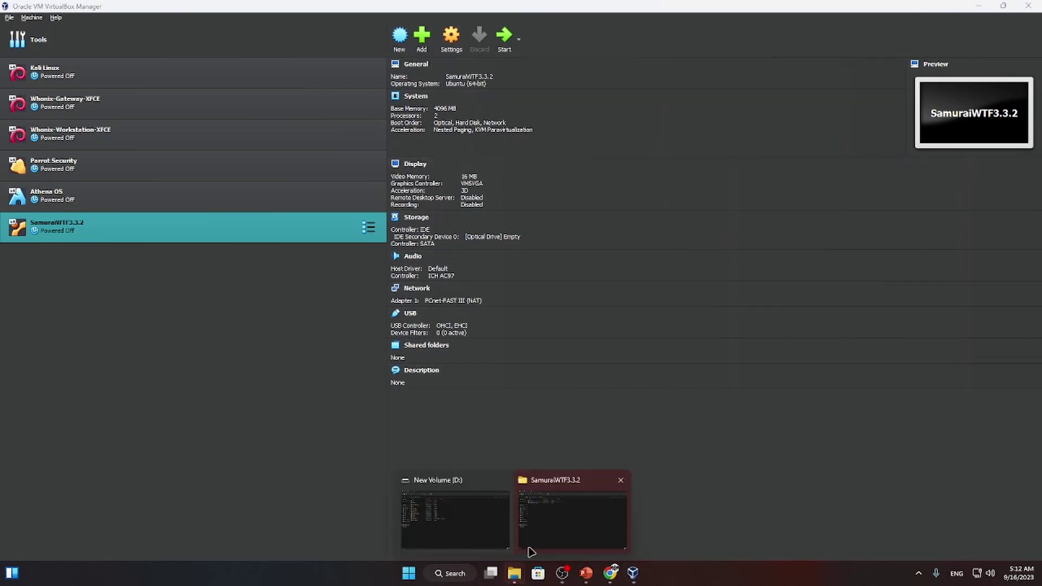
left_click(532, 539)
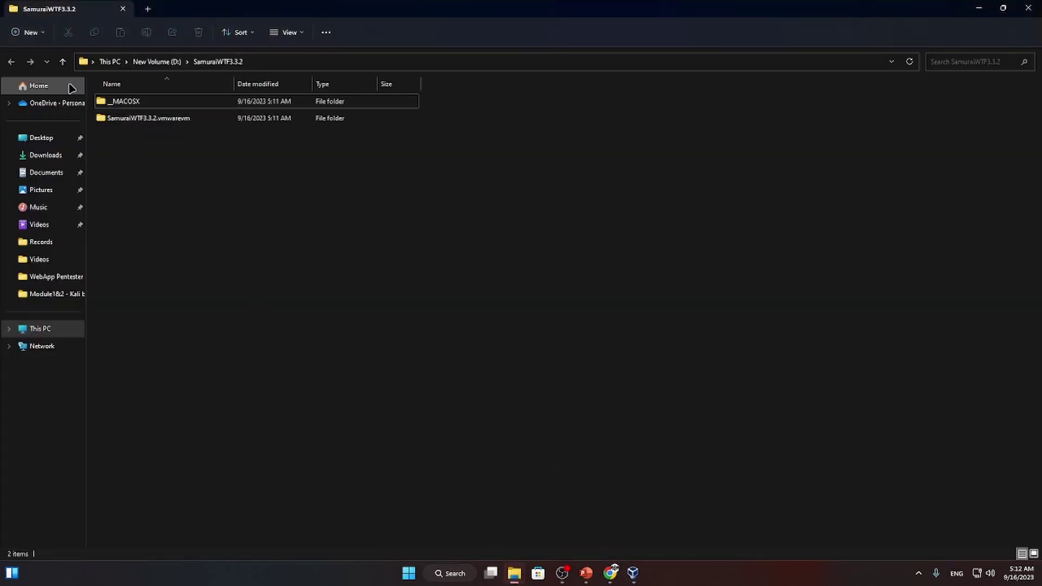
left_click(156, 63)
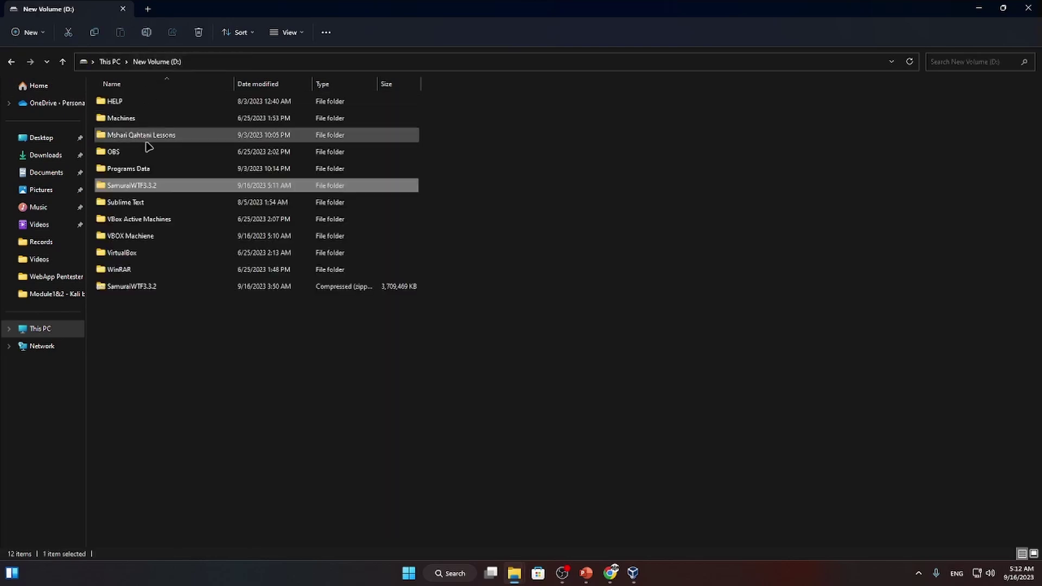
left_click(218, 286)
key("Delete")
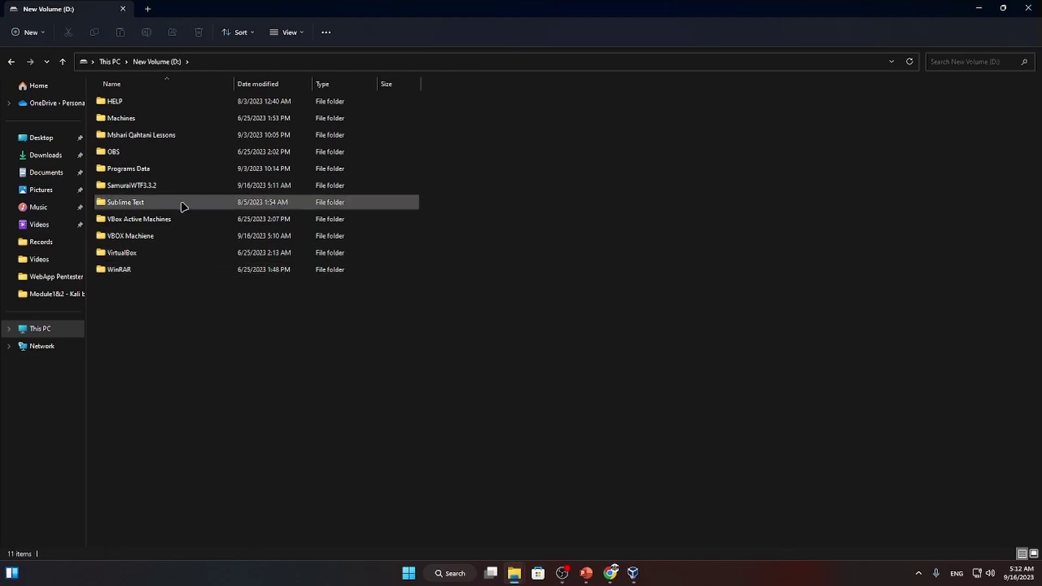
Cut the SamuraiWTF3.3.2.vmwarevm folder from the extracted D:\SamuraiWTF3.3.2 folder
double_click(181, 186)
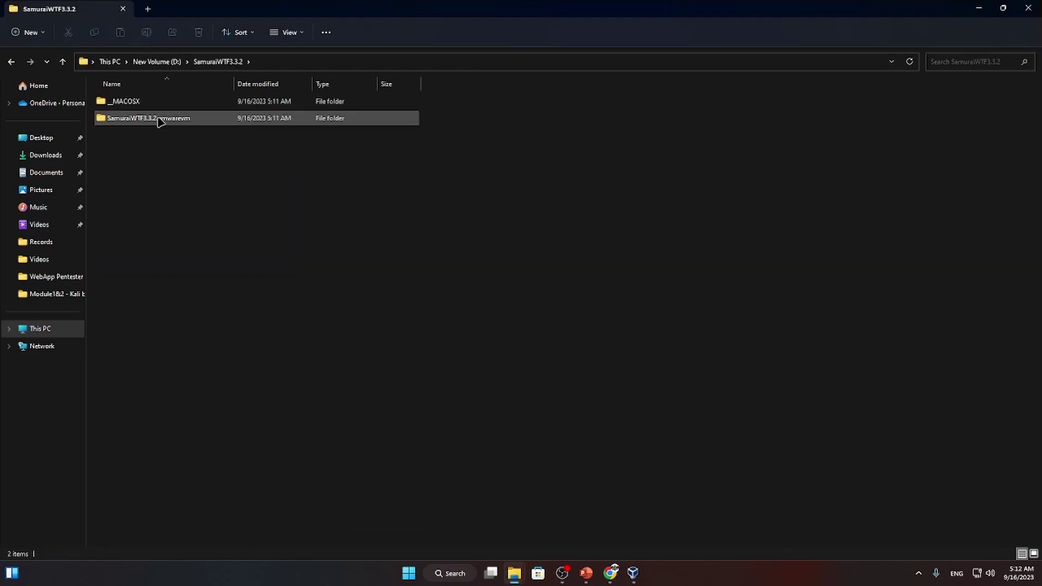
double_click(160, 119)
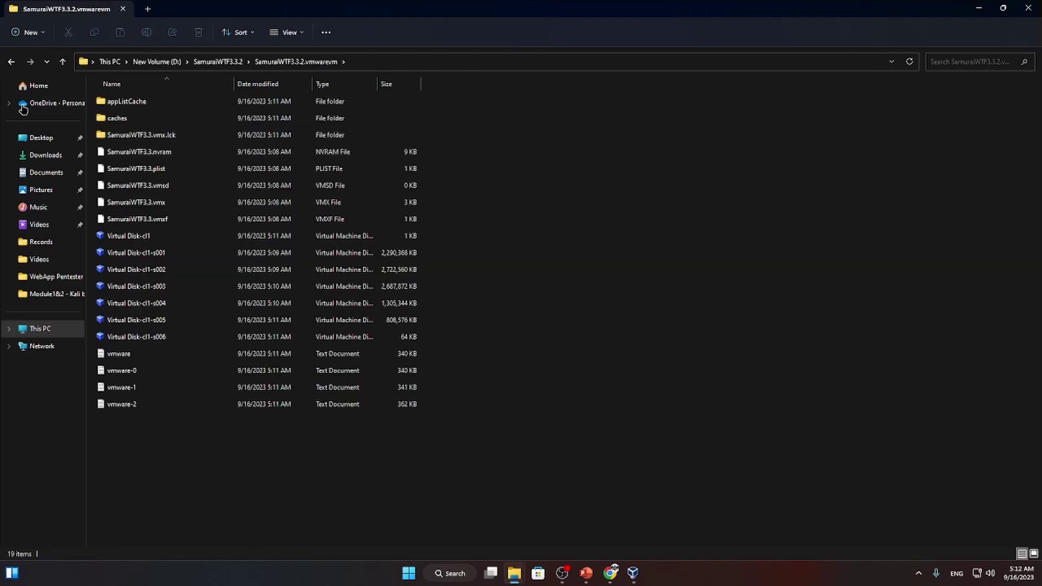
left_click(11, 61)
right_click(136, 125)
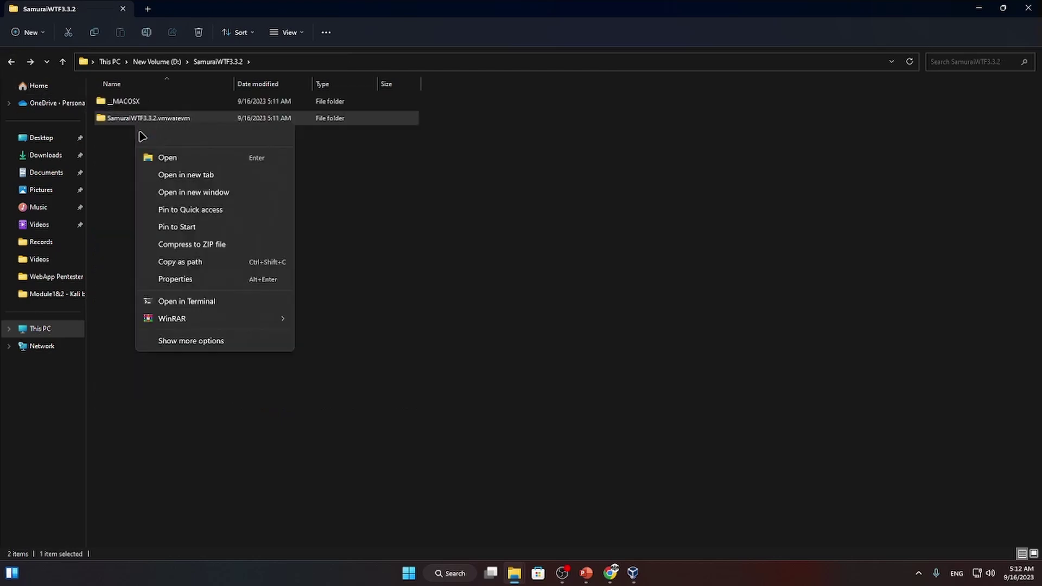
key("Escape")
left_click(11, 63)
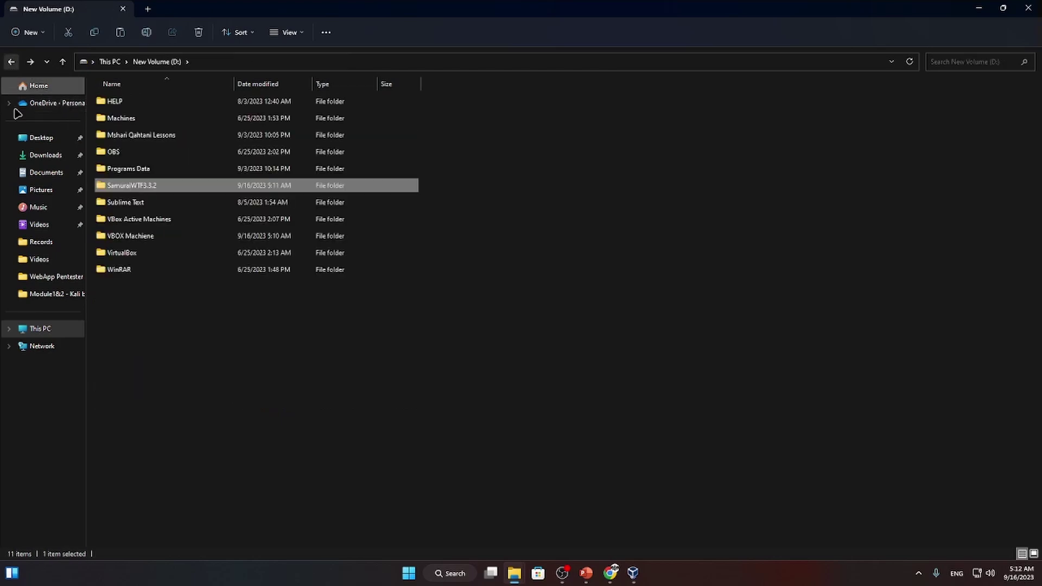
Paste the SamuraiWTF3.3.2.vmwarevm folder into D:\VBOX Machiene\SamuraiWTF3.3.2
double_click(122, 255)
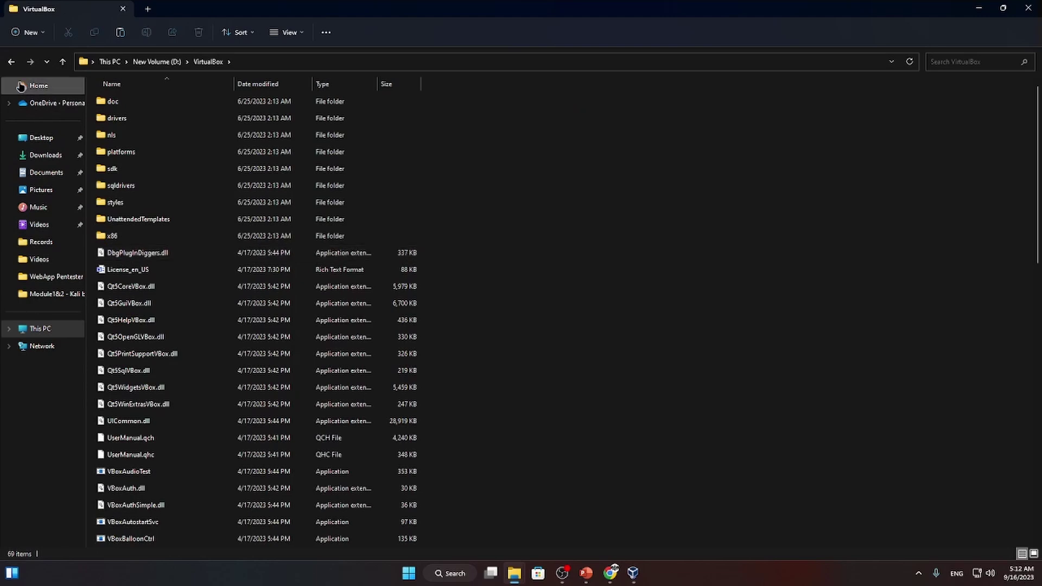
left_click(11, 61)
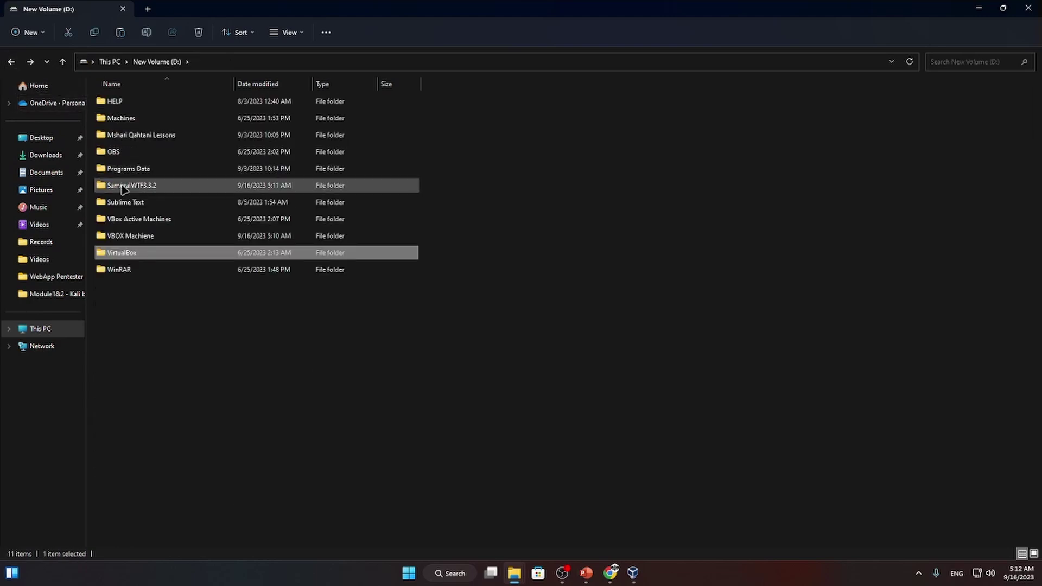
double_click(125, 238)
left_click(155, 104)
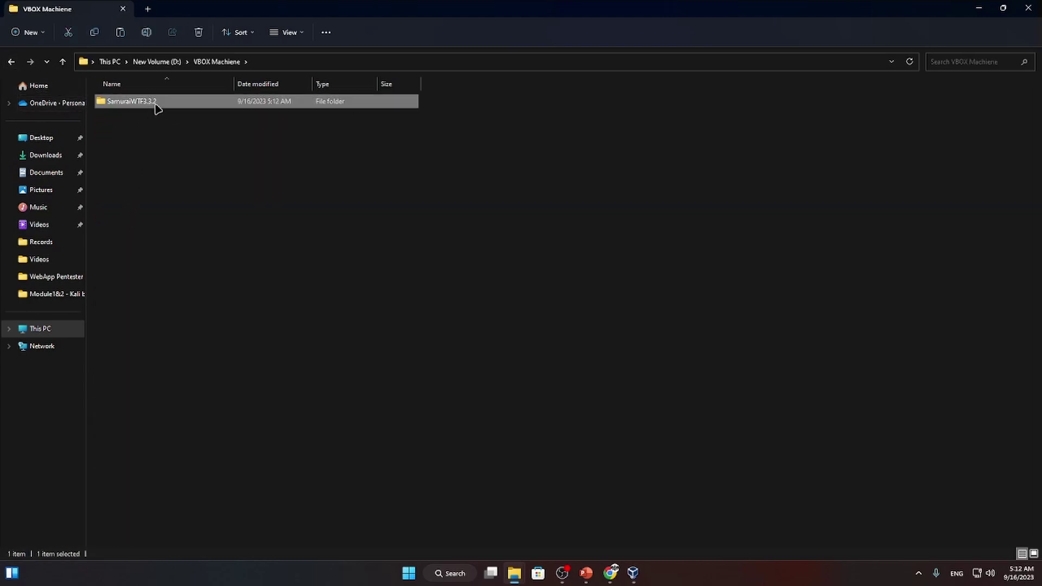
double_click(163, 107)
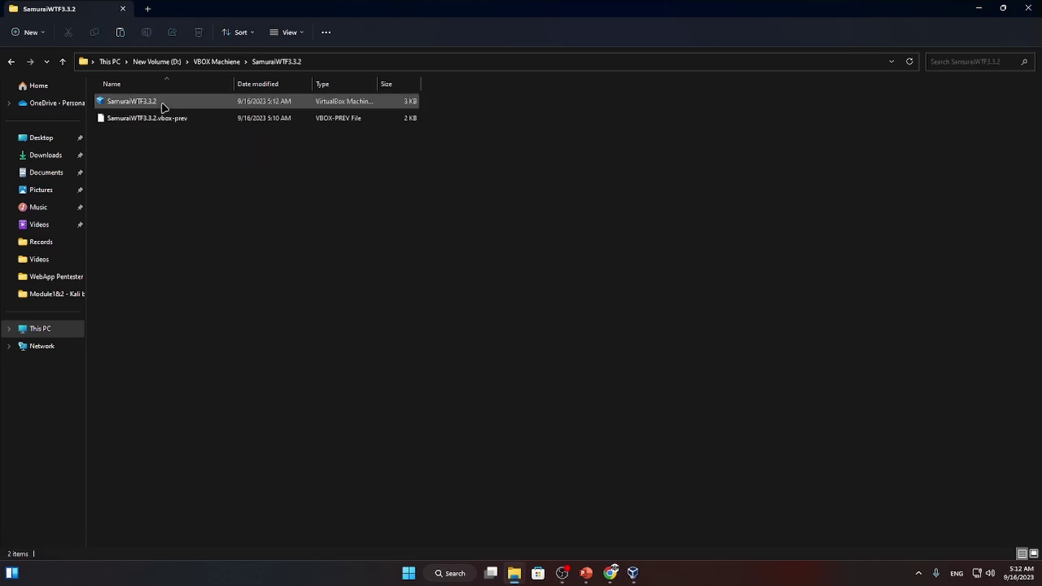
right_click(170, 182)
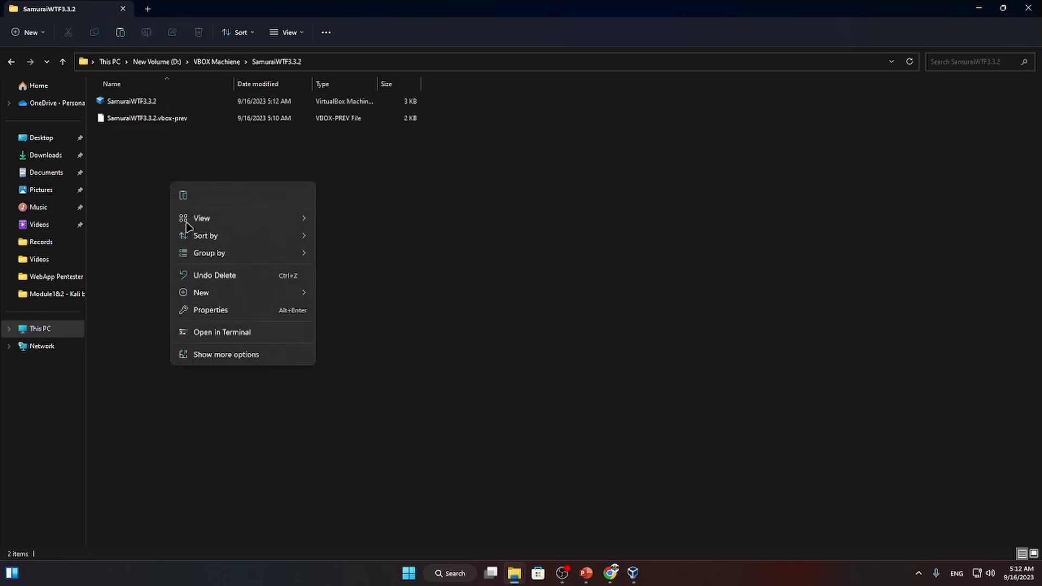
left_click(183, 195)
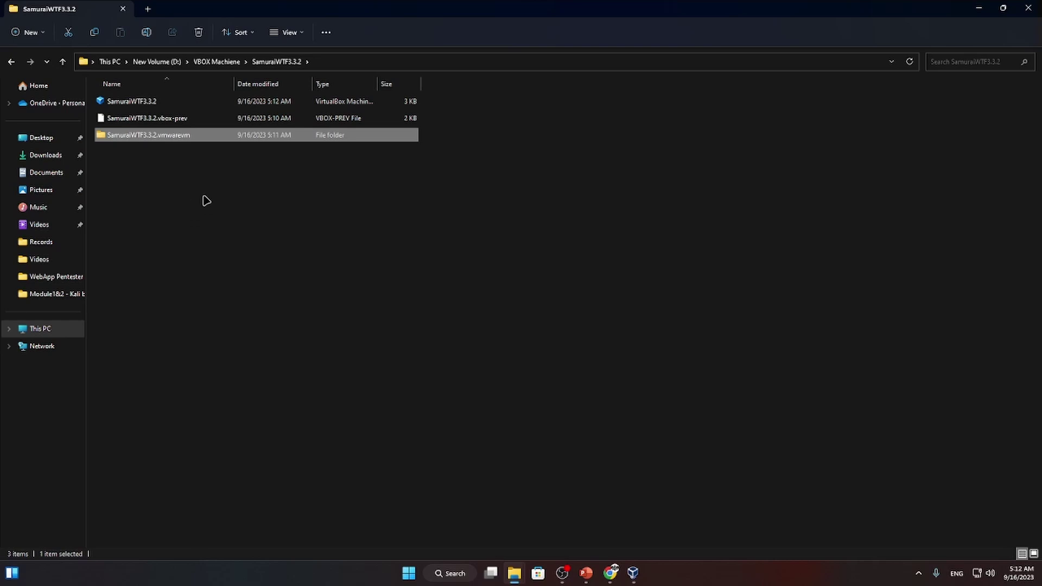
left_click(221, 222)
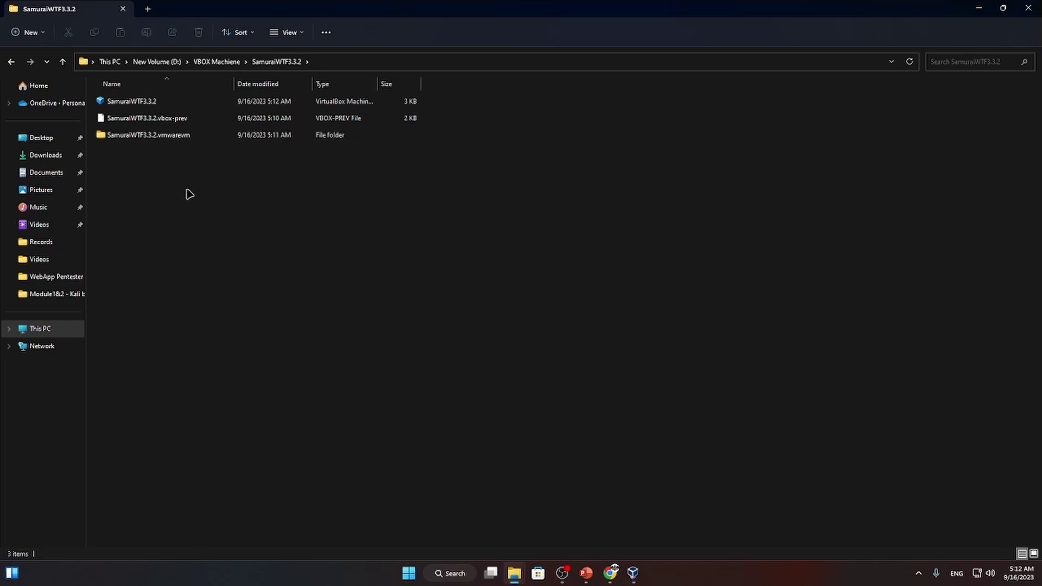
Switch to VirtualBox, attach Virtual Disk-cl1.vmdk from the moved vmwarevm folder to the SamuraiWTF3.3.2 machine's IDE controller, and save the settings
mouse_move(632, 573)
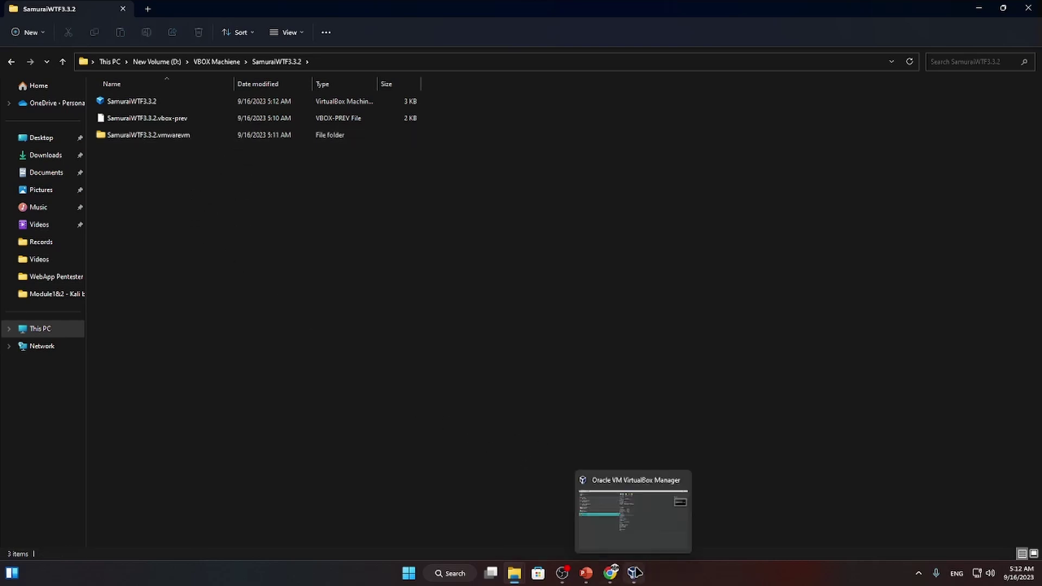
left_click(610, 538)
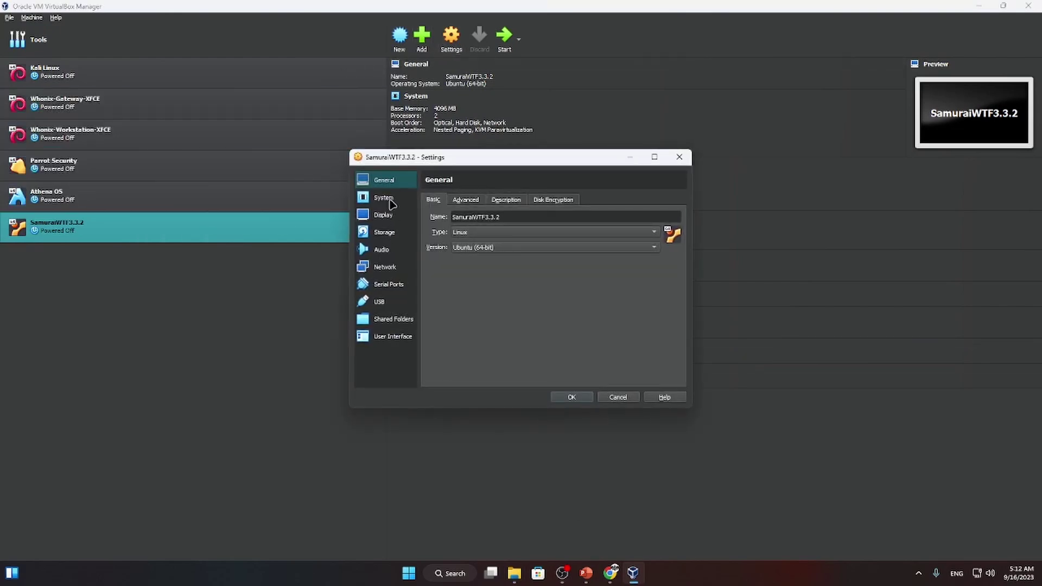
left_click(385, 198)
left_click(391, 233)
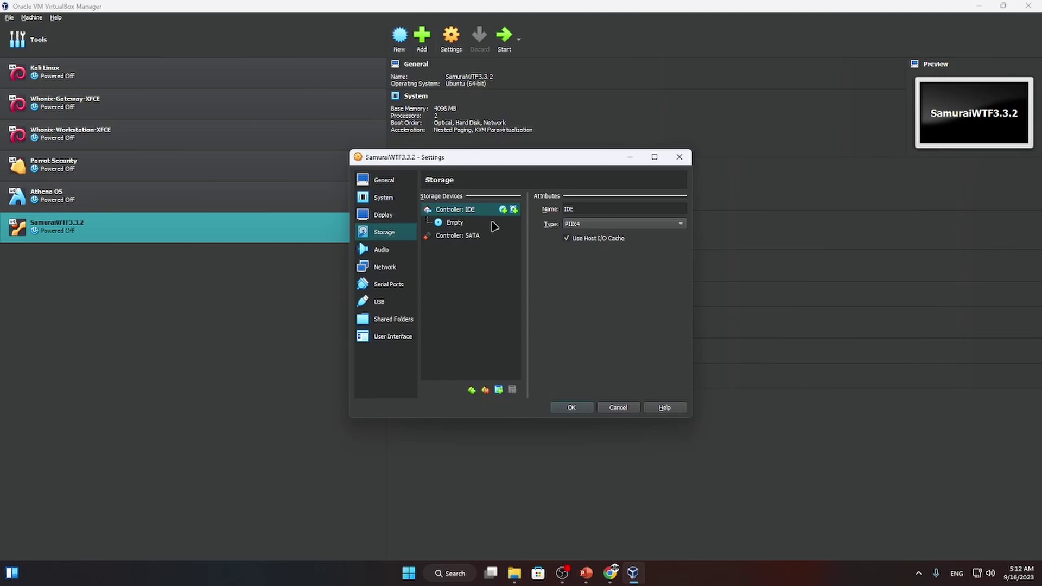
left_click(513, 210)
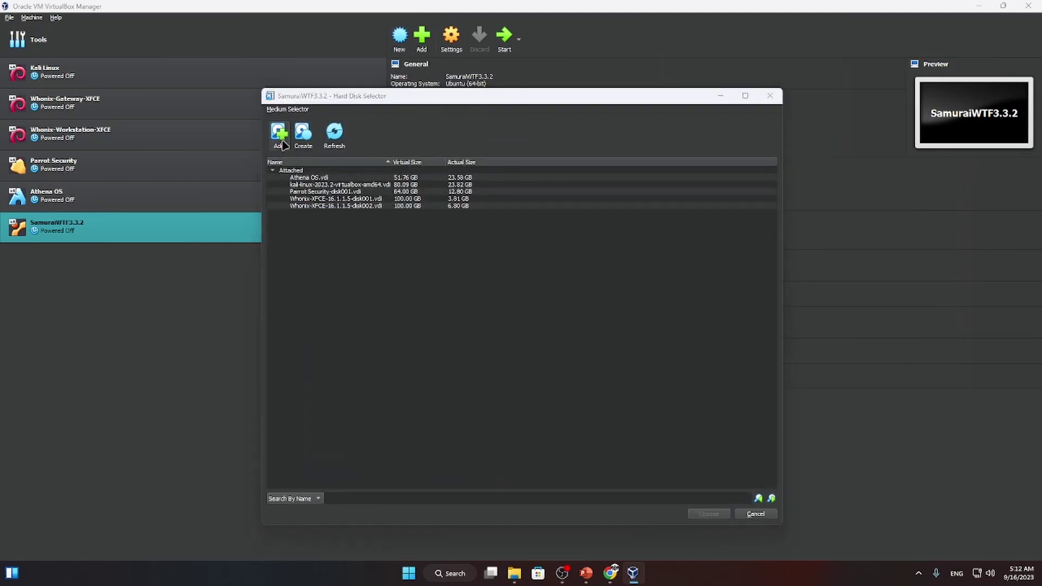
left_click(279, 133)
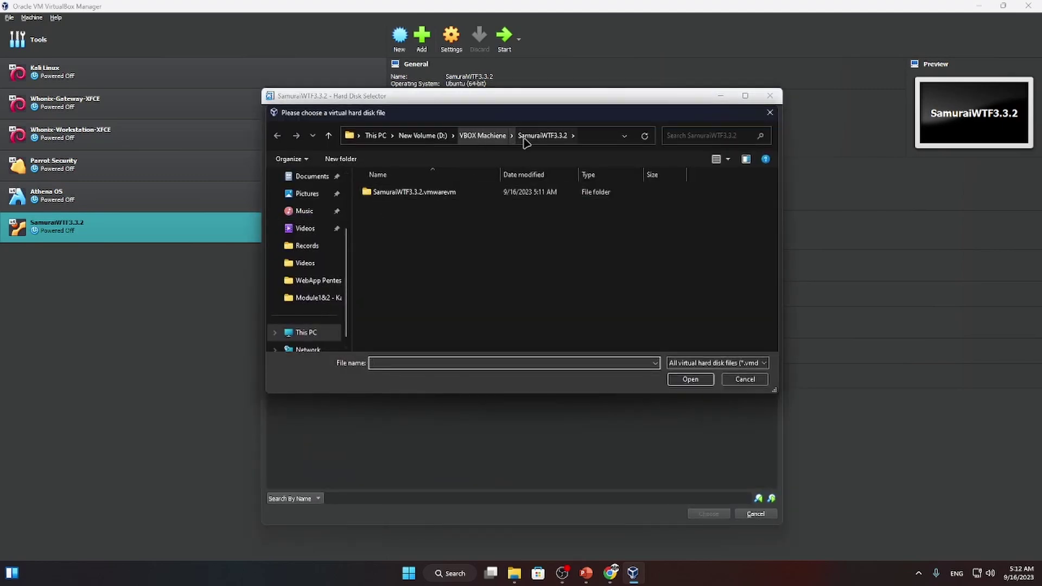
double_click(414, 193)
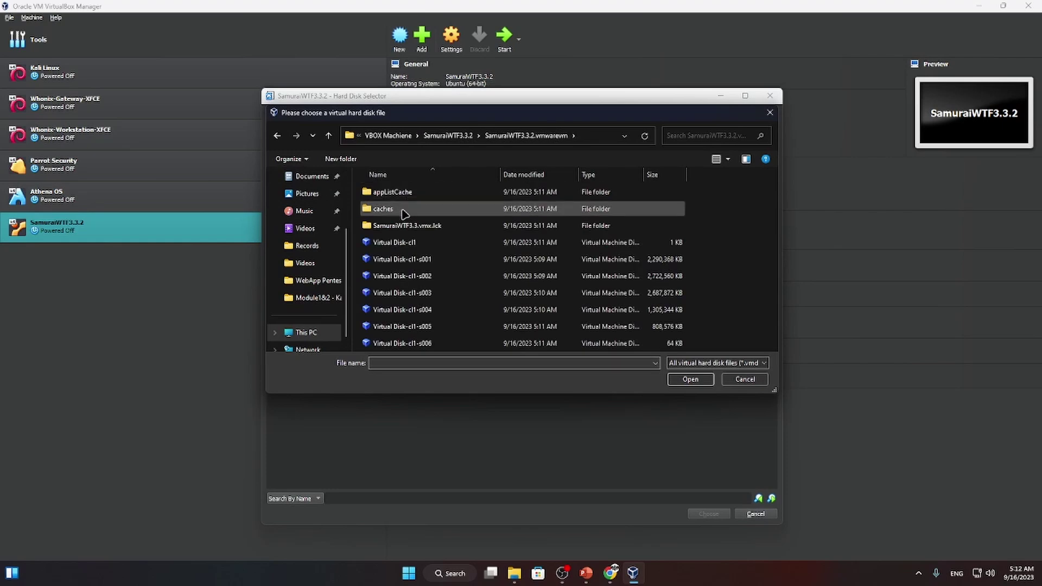
double_click(400, 242)
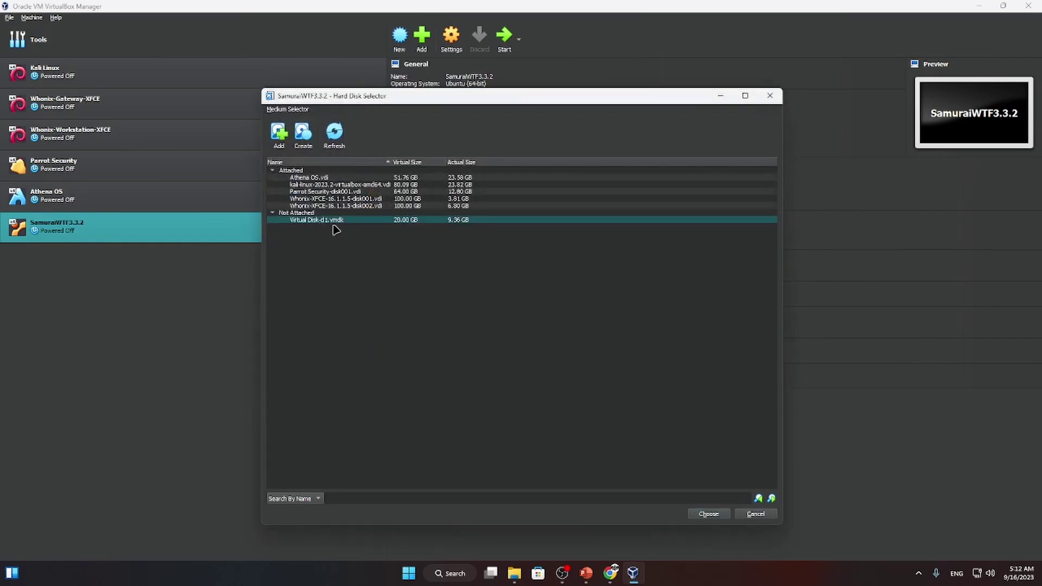
left_click(709, 514)
left_click(571, 407)
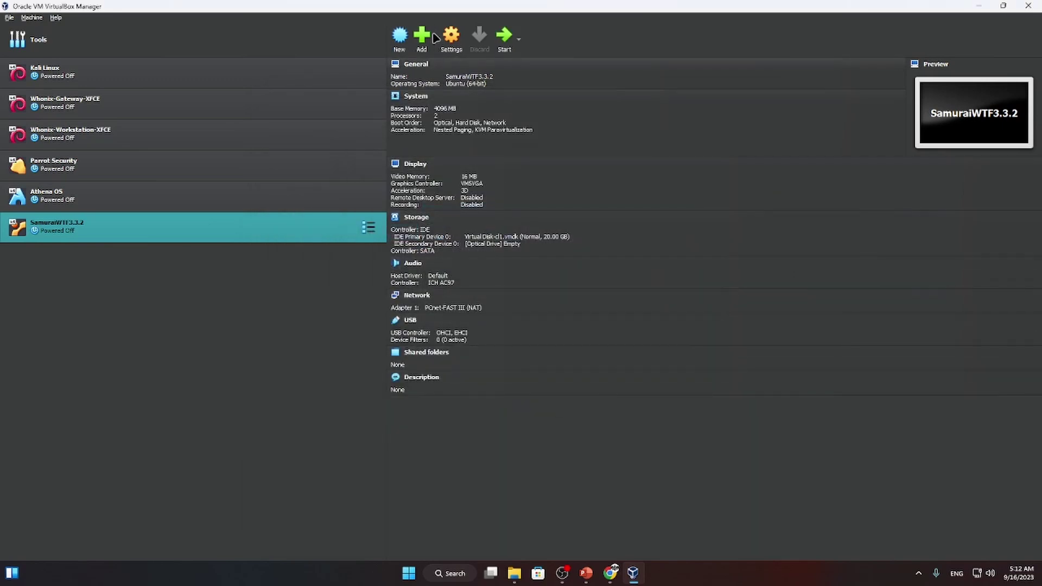
Start the SamuraiWTF3.3.2 machine and maximize its window
left_click(503, 37)
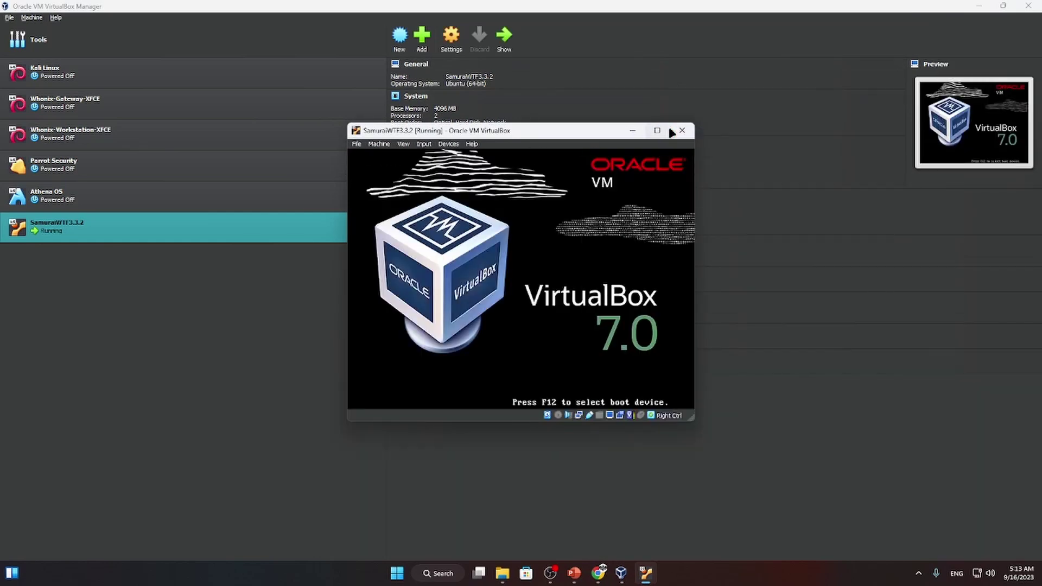
left_click(666, 131)
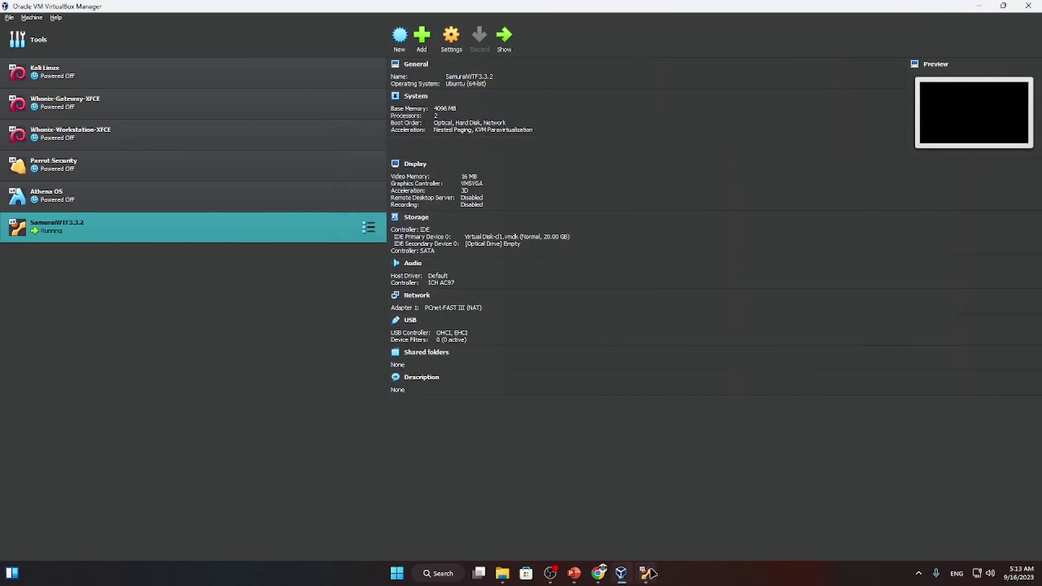
left_click(647, 573)
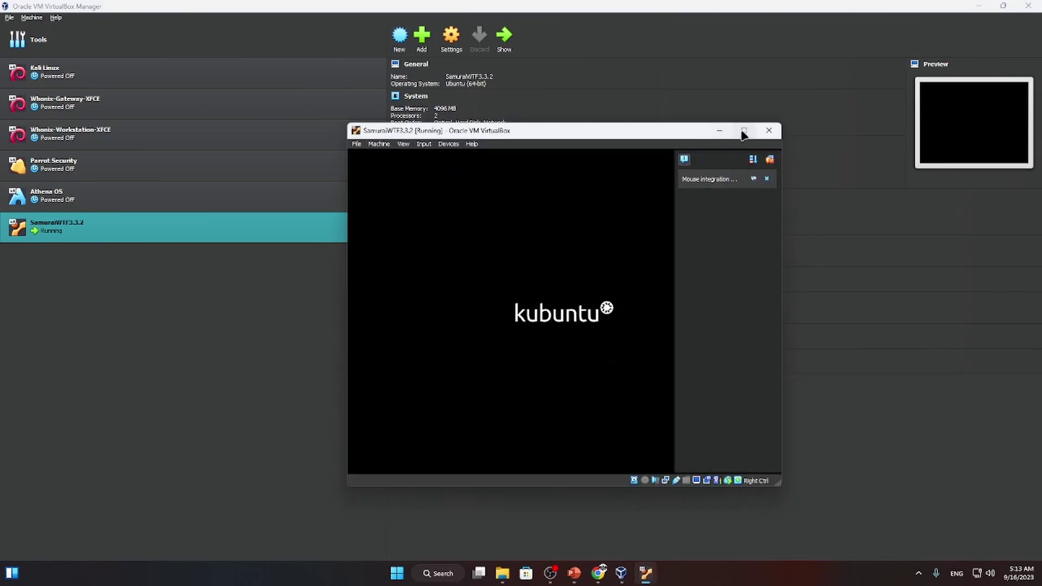
left_click(746, 133)
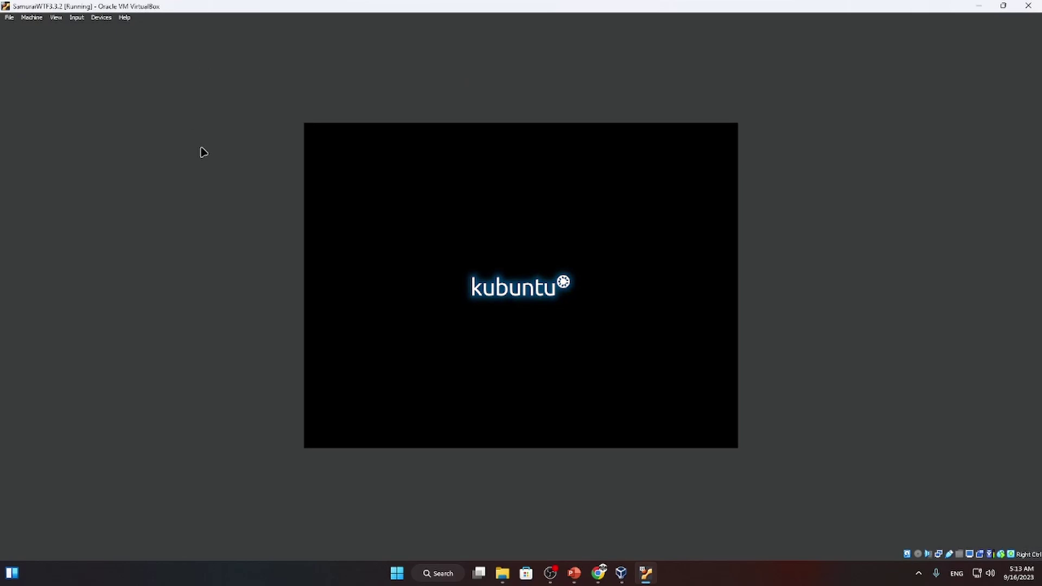
Switch to Chrome, look through the videos on the SECstien YouTube channel, and open its playlists
mouse_move(598, 573)
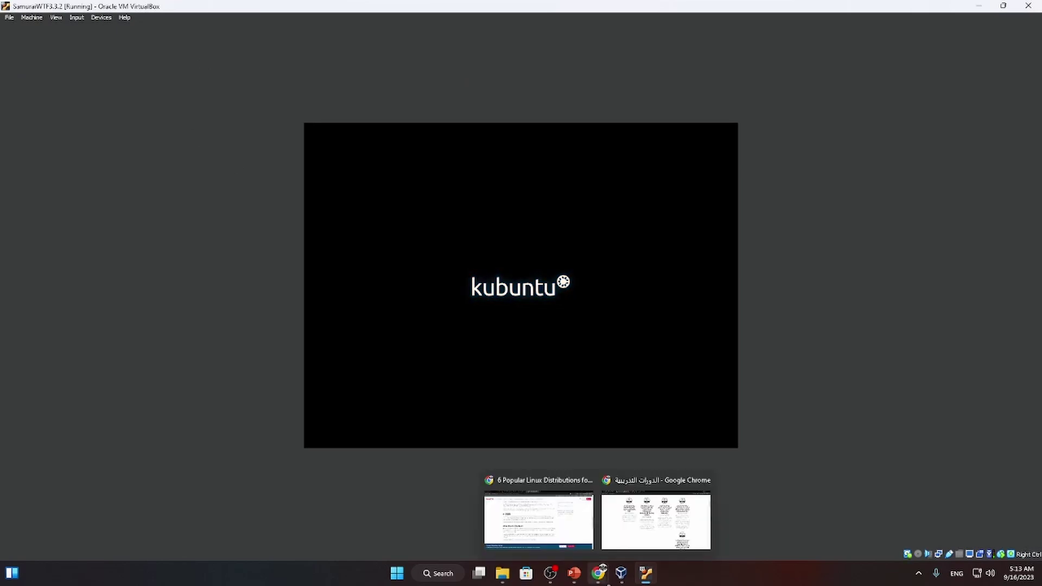
left_click(635, 525)
left_click(348, 8)
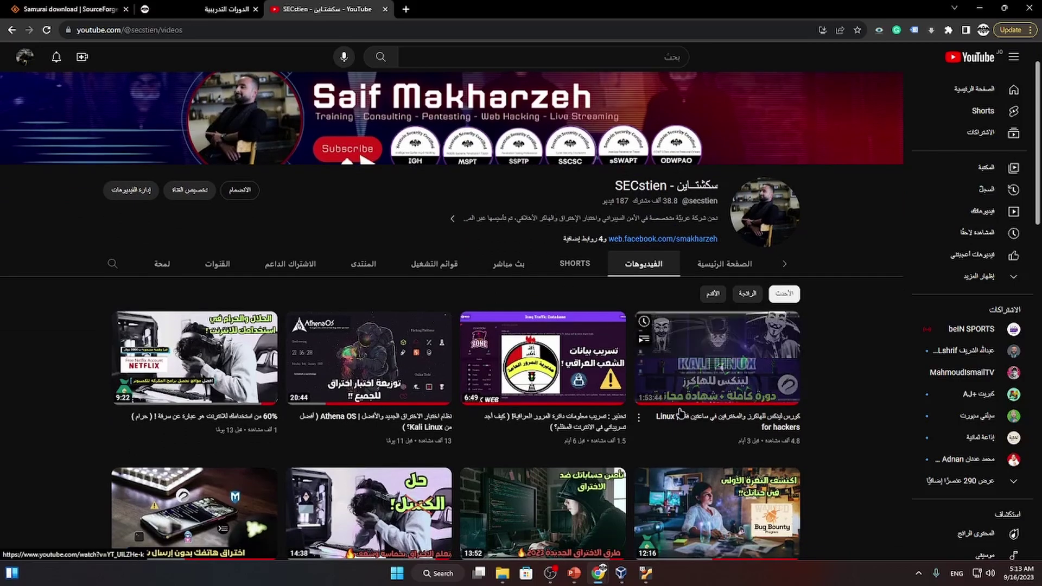
scroll(841, 392, "down", 12)
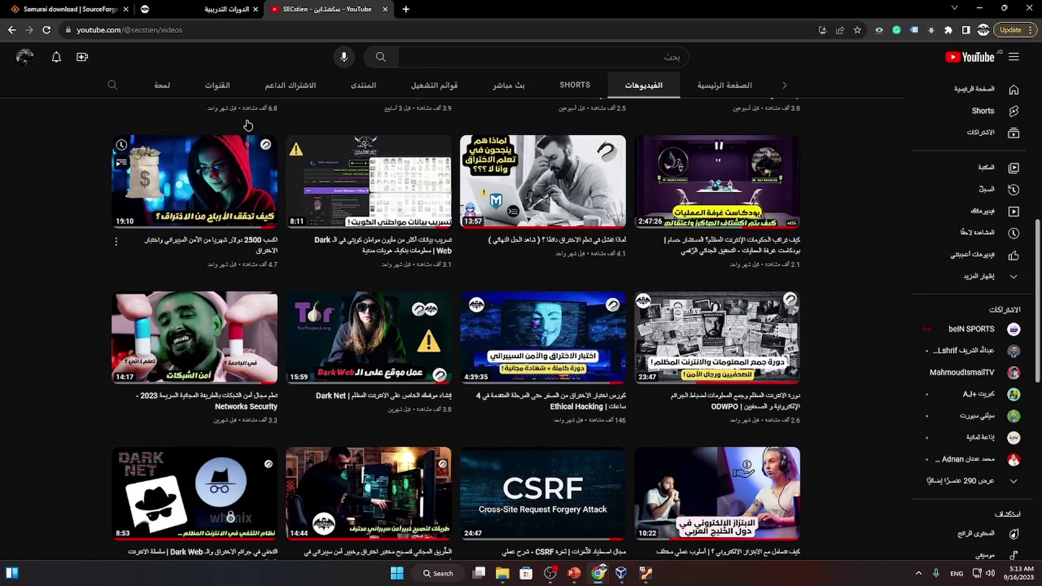
scroll(257, 225, "up", 15)
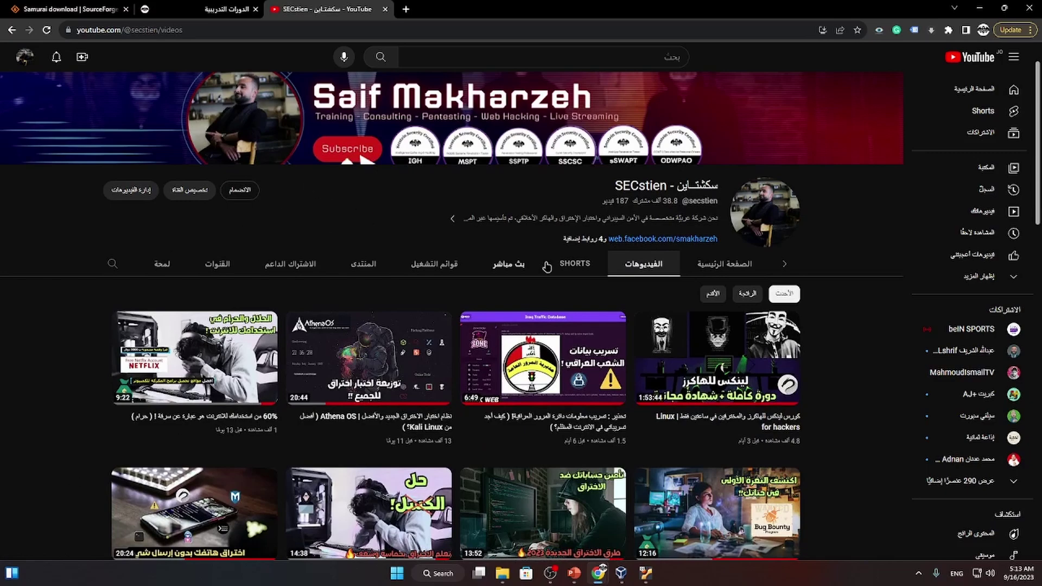
left_click(434, 265)
Open the free courses page on the trainer's website and look through the courses offered
left_click(200, 5)
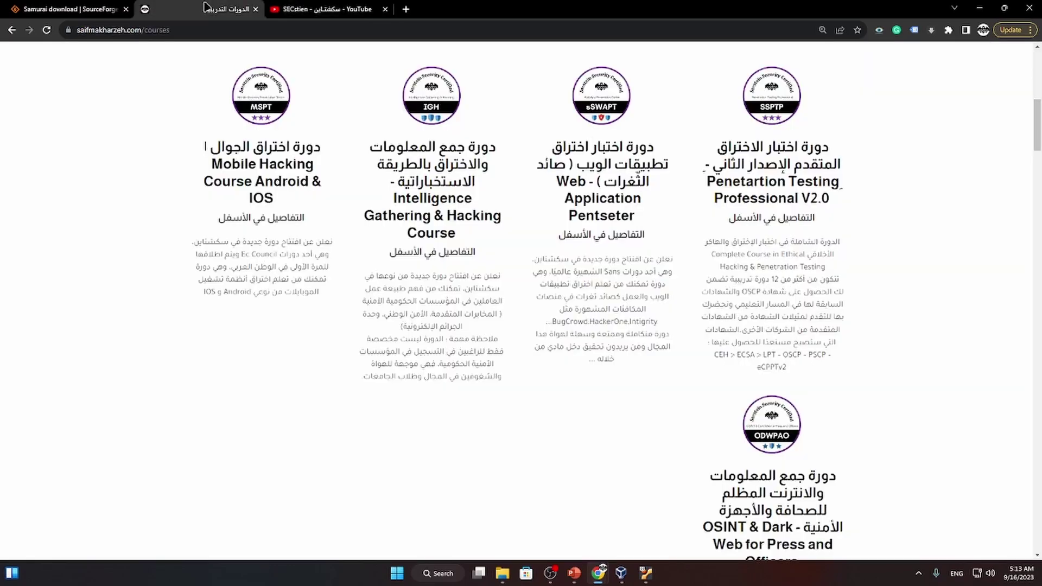
scroll(517, 248, "up", 8)
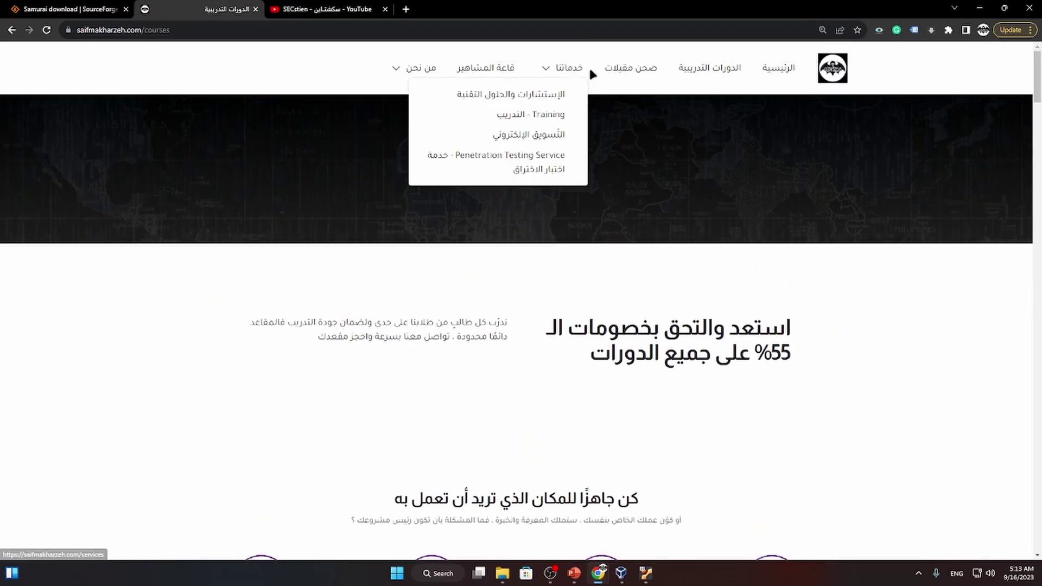
left_click(609, 73)
scroll(448, 369, "down", 2)
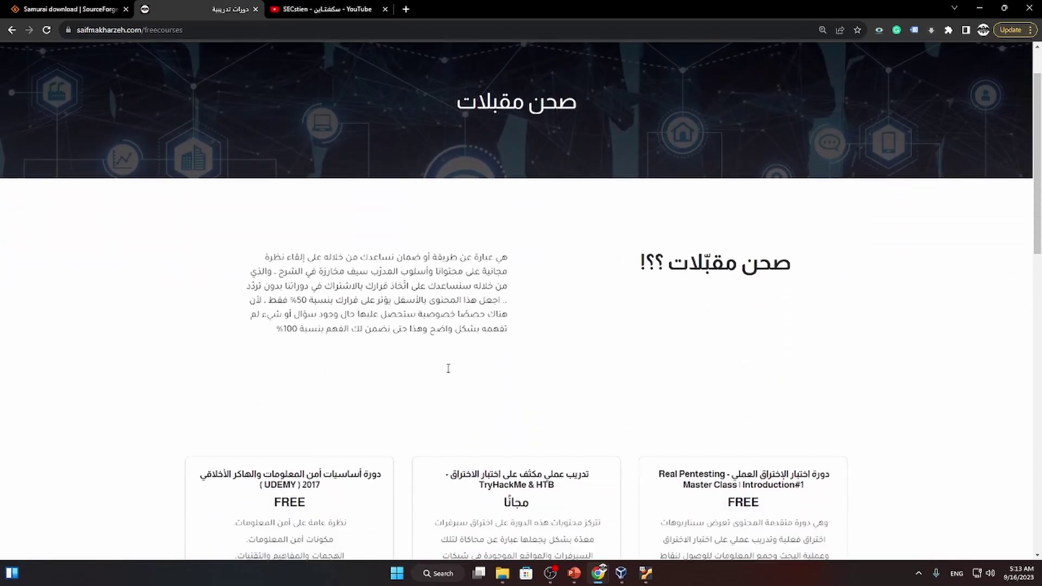
scroll(449, 368, "down", 8)
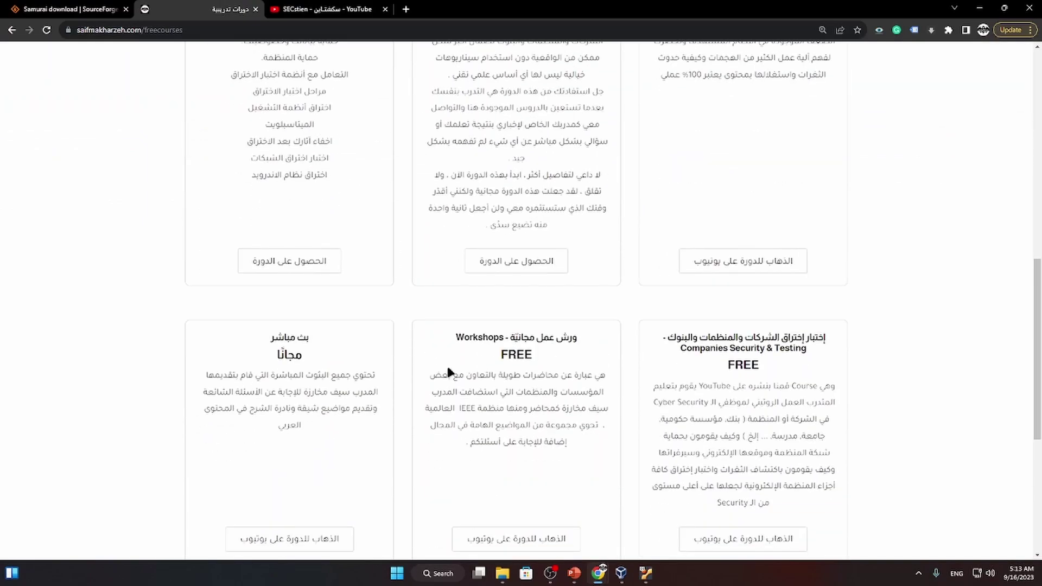
Switch to the running SamuraiWTF3.3.2 machine, try its virtual screen at 175% scale, and set the scale to 150%
mouse_move(645, 573)
left_click(616, 516)
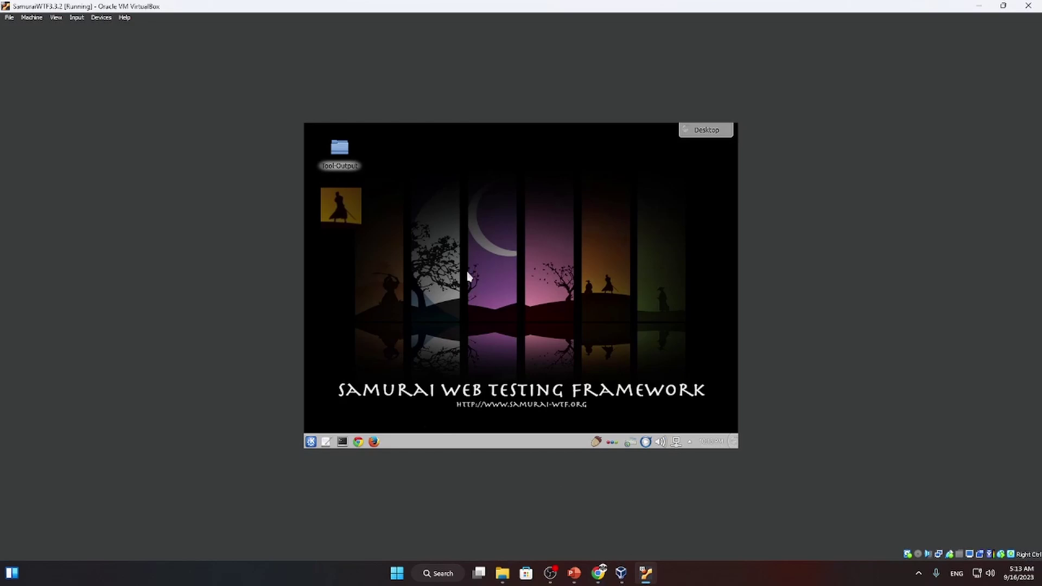
left_click(56, 18)
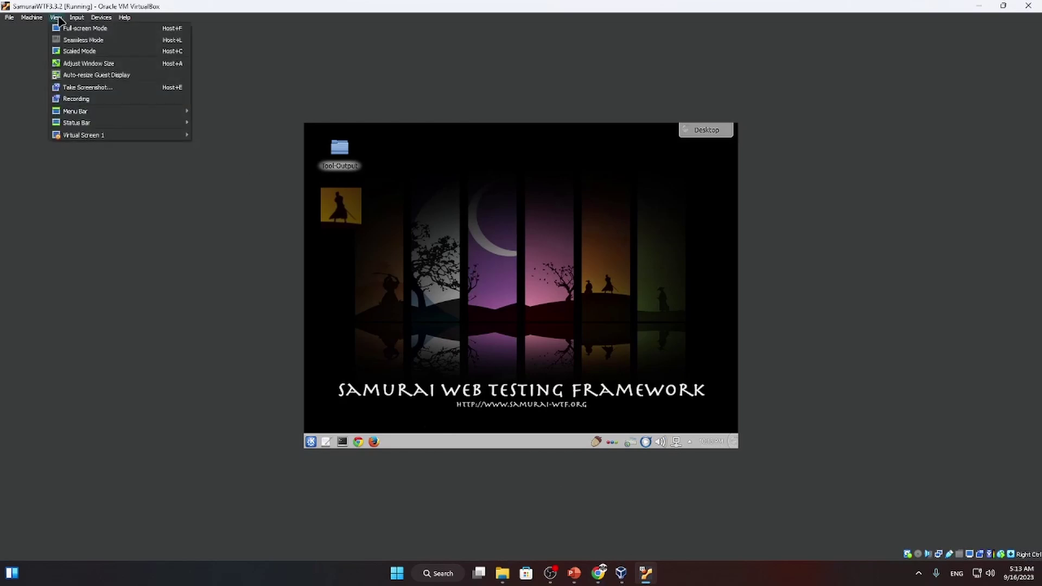
mouse_move(169, 135)
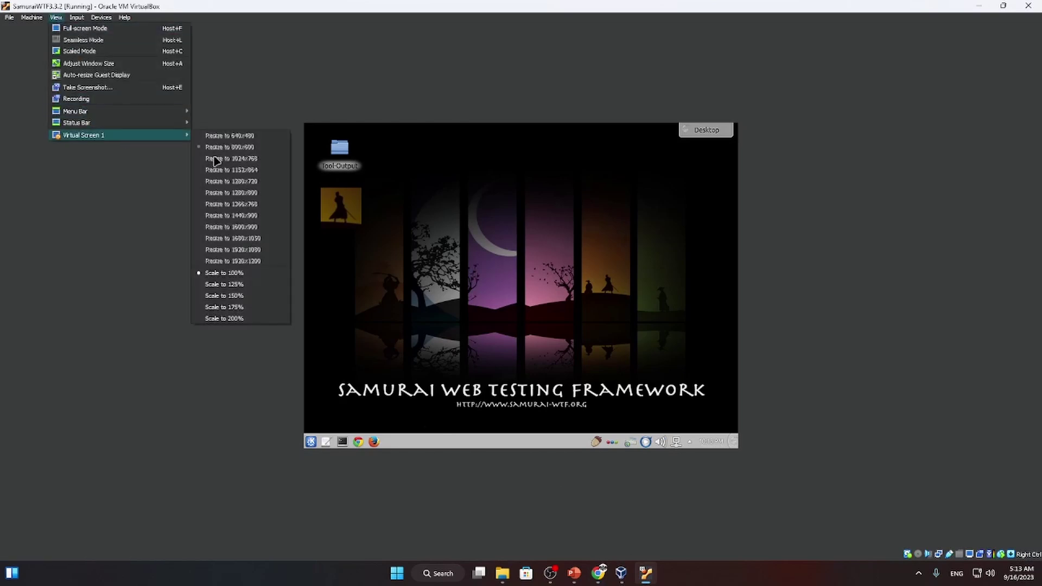
left_click(227, 307)
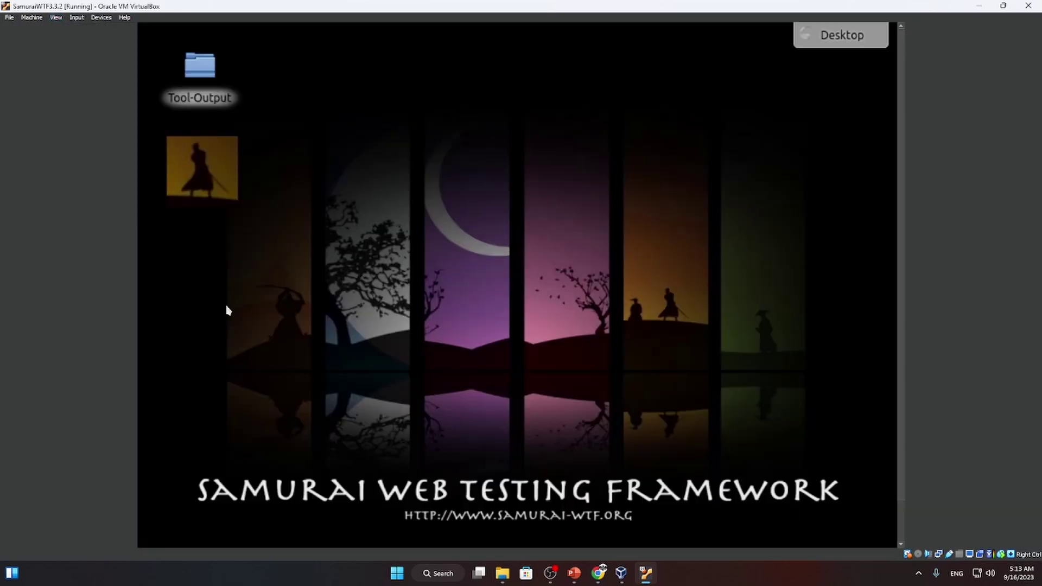
left_click(56, 18)
mouse_move(98, 135)
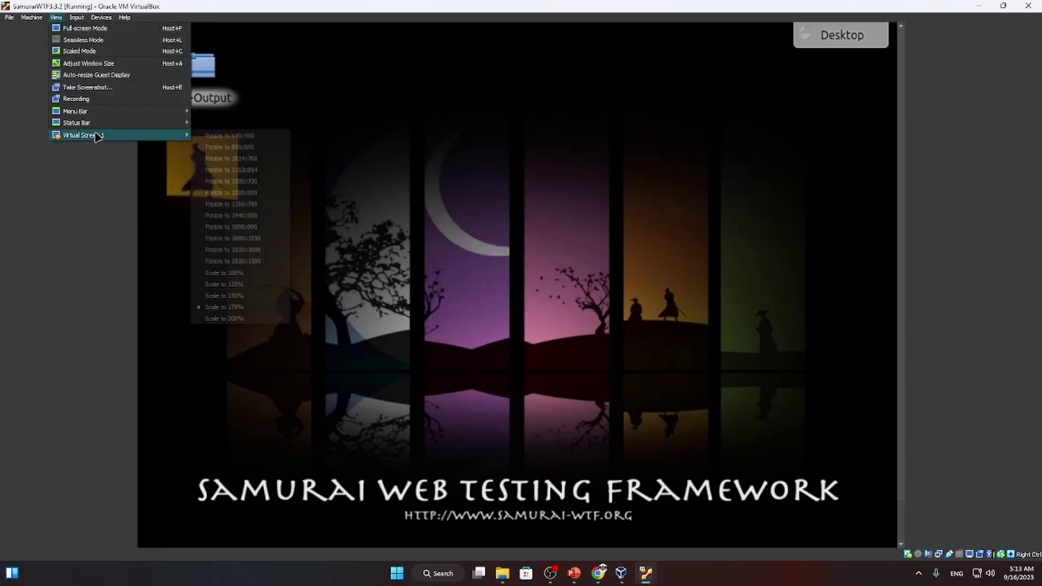
left_click(224, 296)
Switch the SamuraiWTF3.3.2 machine window to full-screen mode
left_click(57, 18)
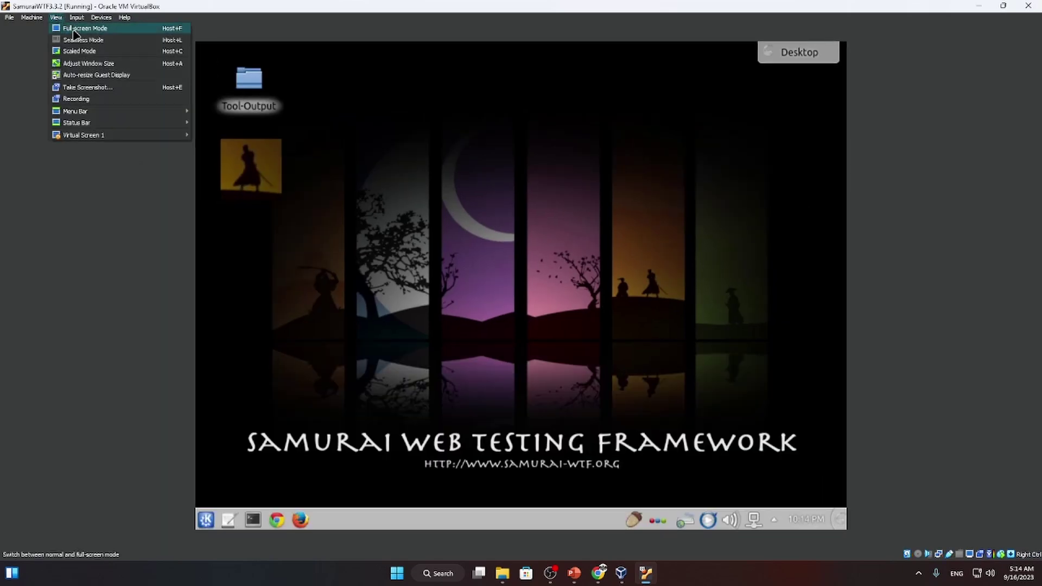
left_click(75, 26)
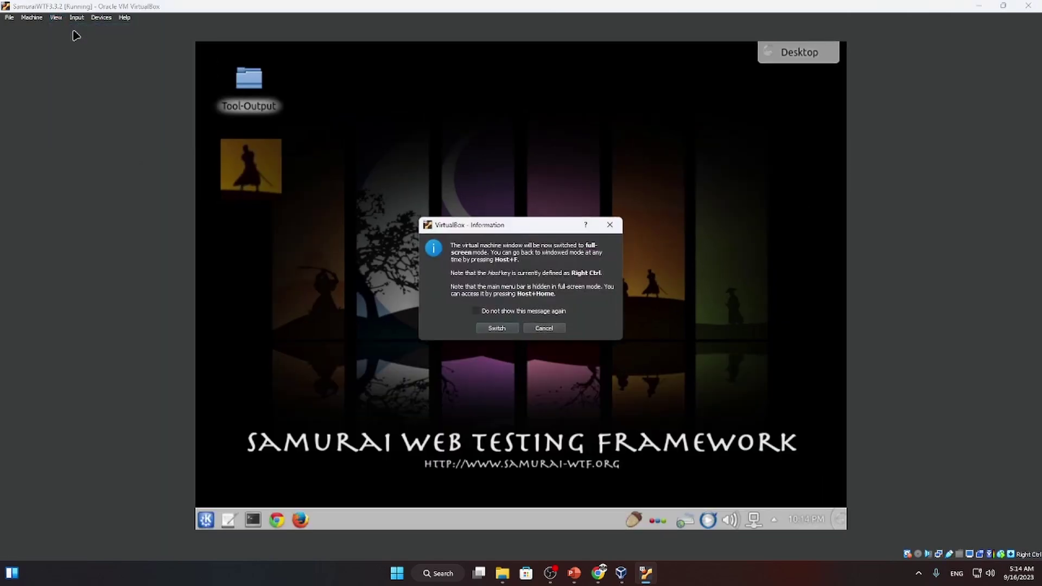
left_click(511, 329)
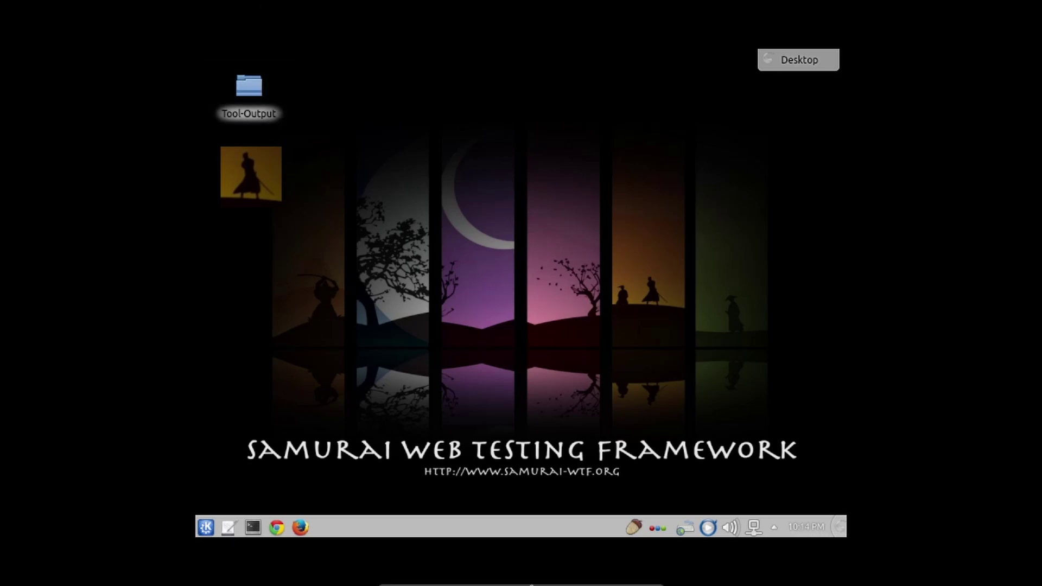
Insert the Guest Additions CD image into the SamuraiWTF3.3.2 machine
mouse_move(531, 584)
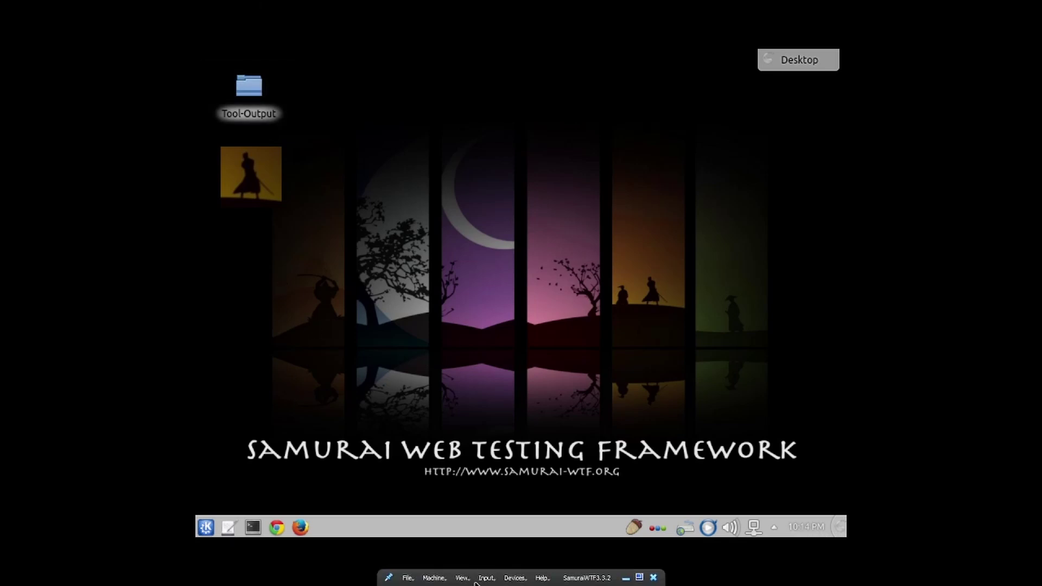
left_click(513, 579)
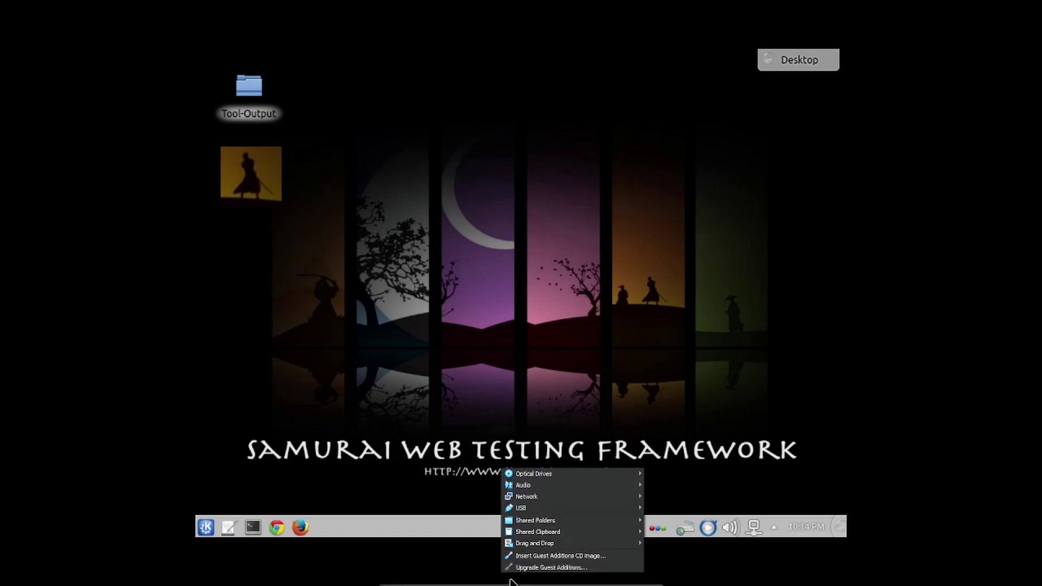
left_click(587, 559)
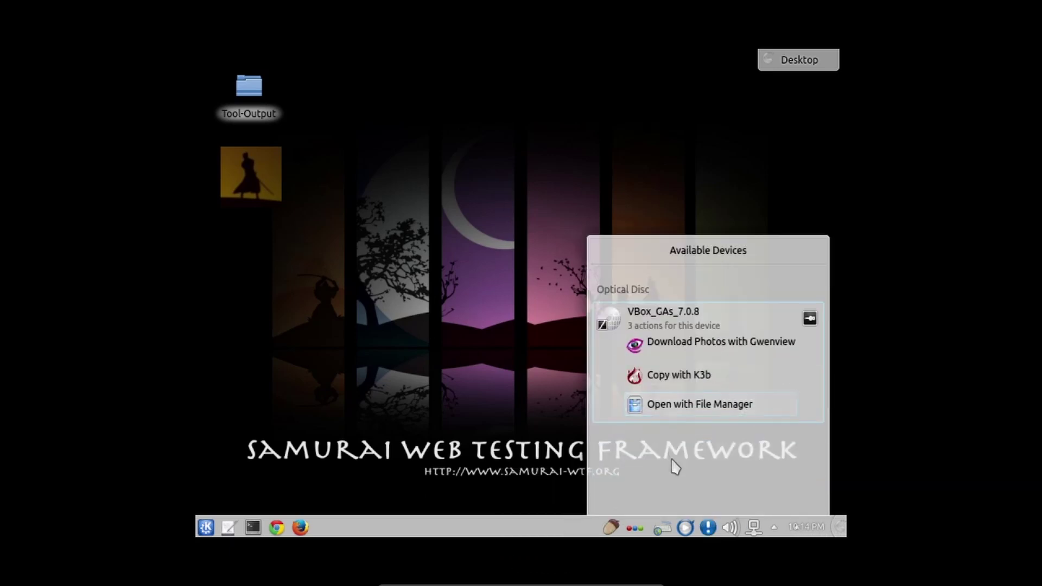
Open a terminal in the guest system and get a root shell with sudo su, entering the account password
left_click(253, 527)
type("sudo su")
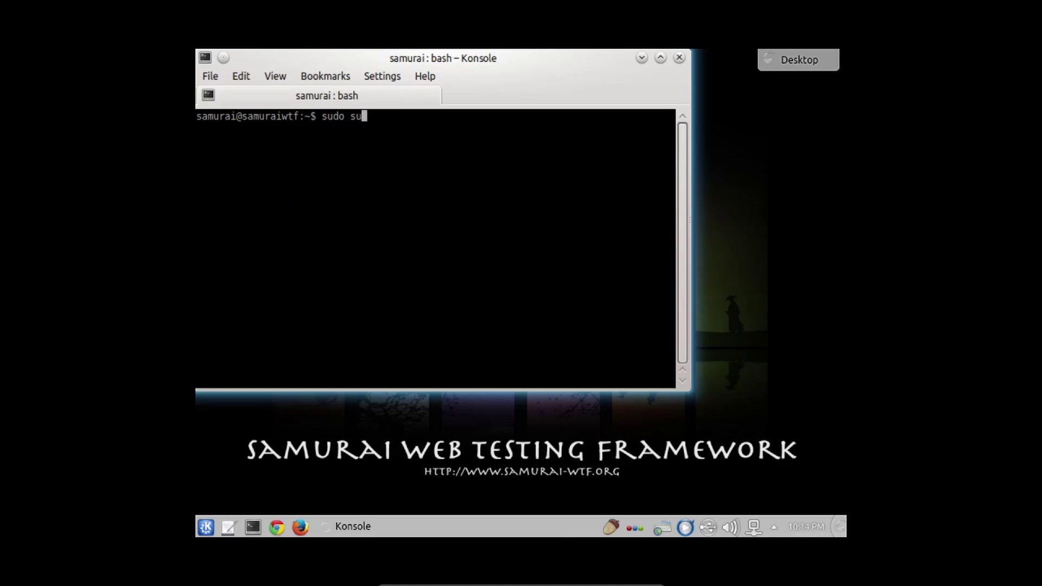
key("Return")
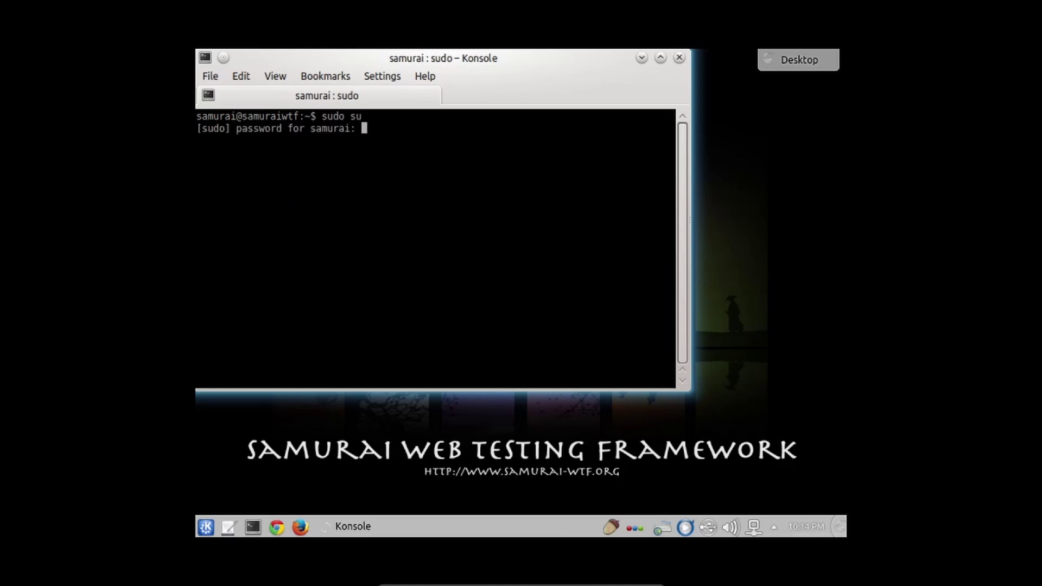
key("Return")
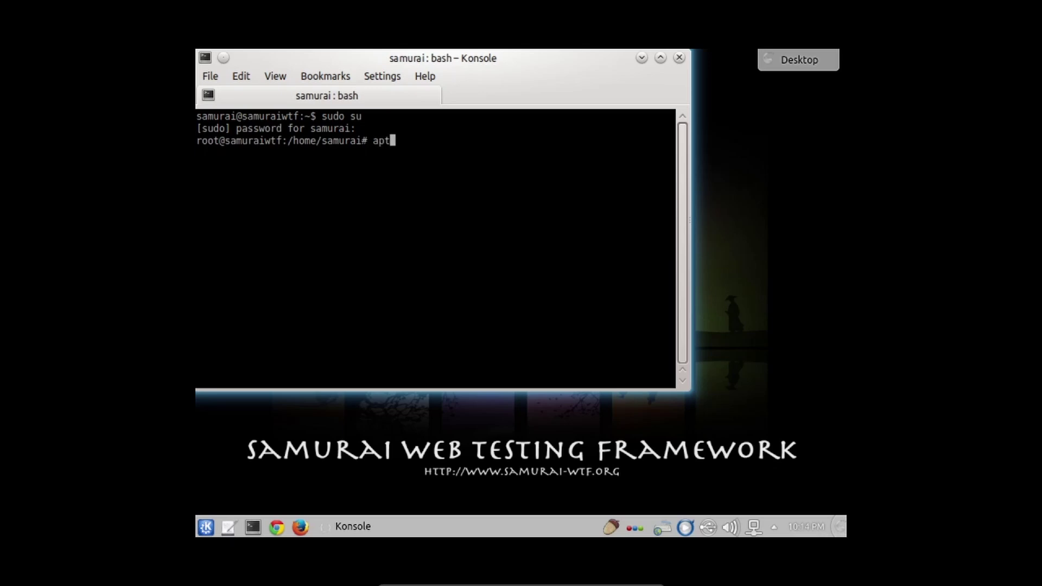
Change to the /media directory in the terminal and list its contents
key("BackSpace")
key("BackSpace")
type("c")
key("BackSpace")
type("cd /me")
key("Tab")
key("Return")
type("ls")
key("Return")
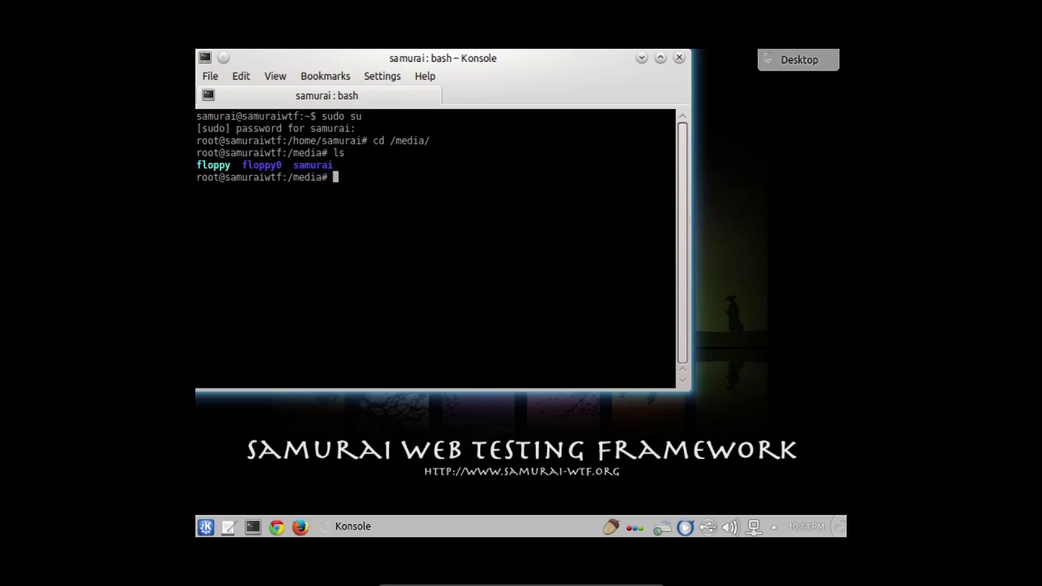
Check the contents of the samurai folder under /media and return to the parent directory
type("cd sa")
key("Tab")
key("Return")
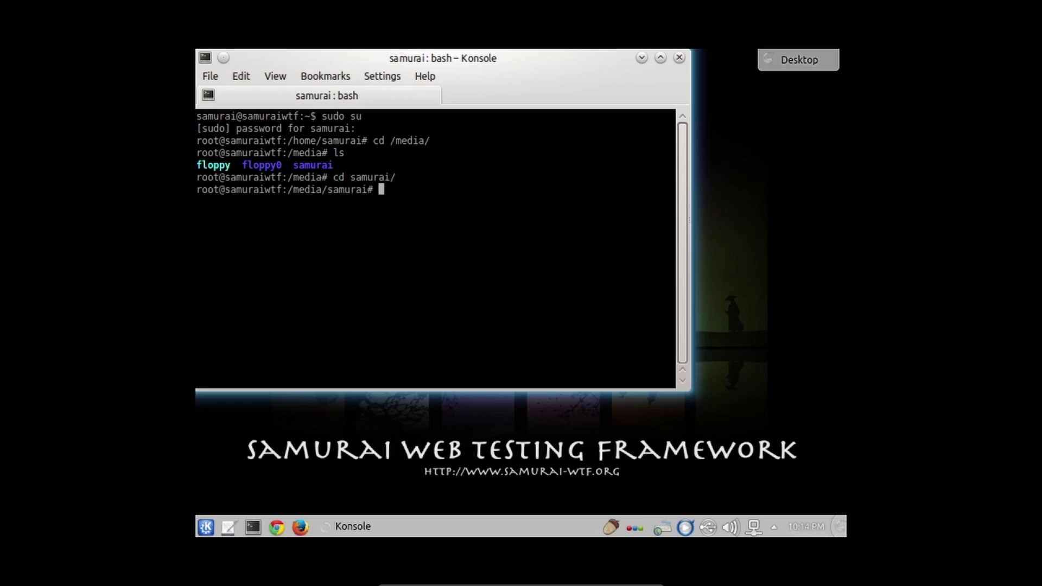
type("ls")
key("Return")
type("cd ..")
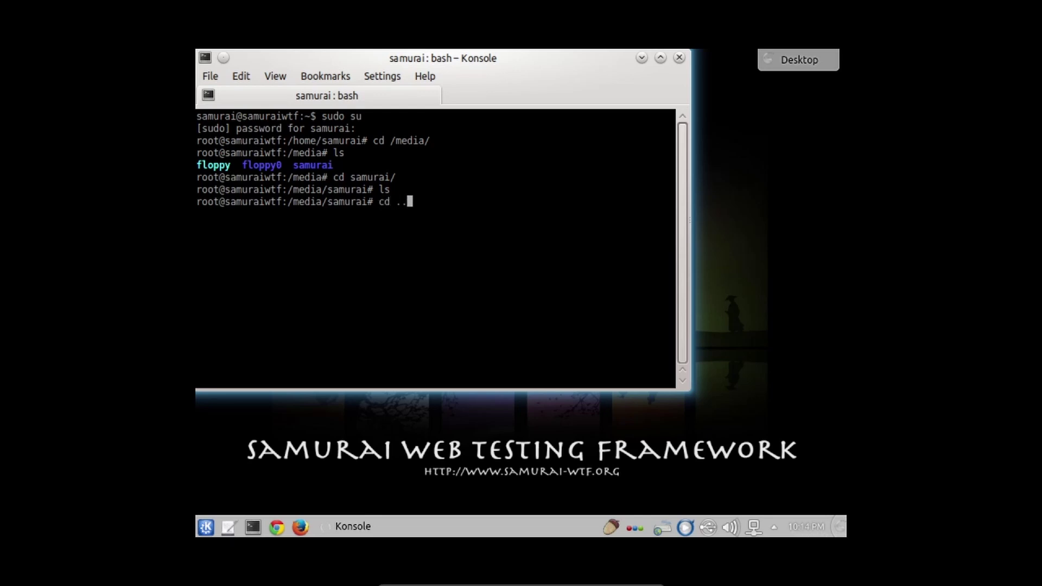
key("Return")
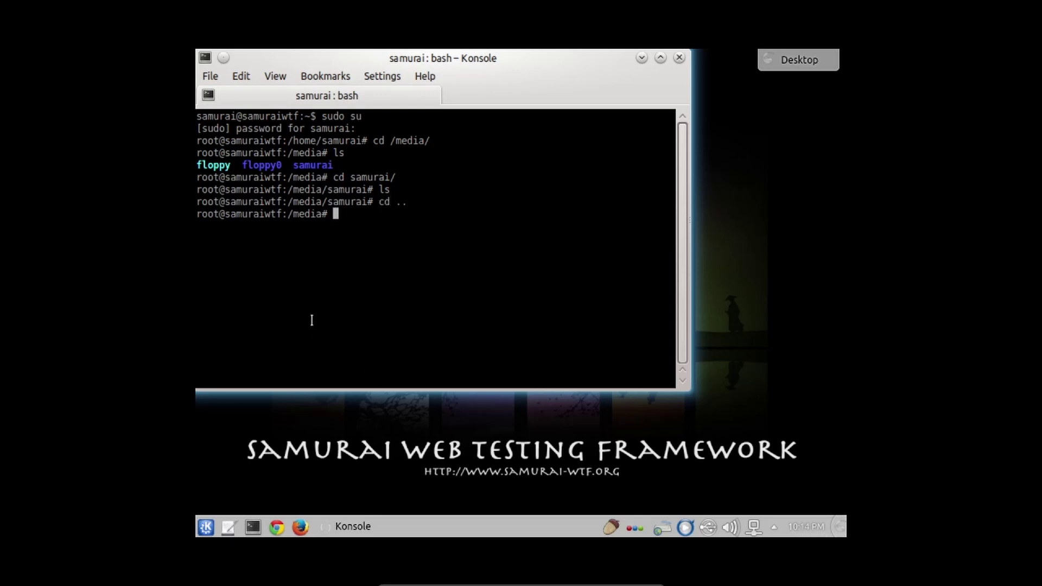
List everything in /media in detail, including hidden entries, with ls -lah
type("cd")
key("BackSpace")
key("BackSpace")
type("ls -lah")
key("Return")
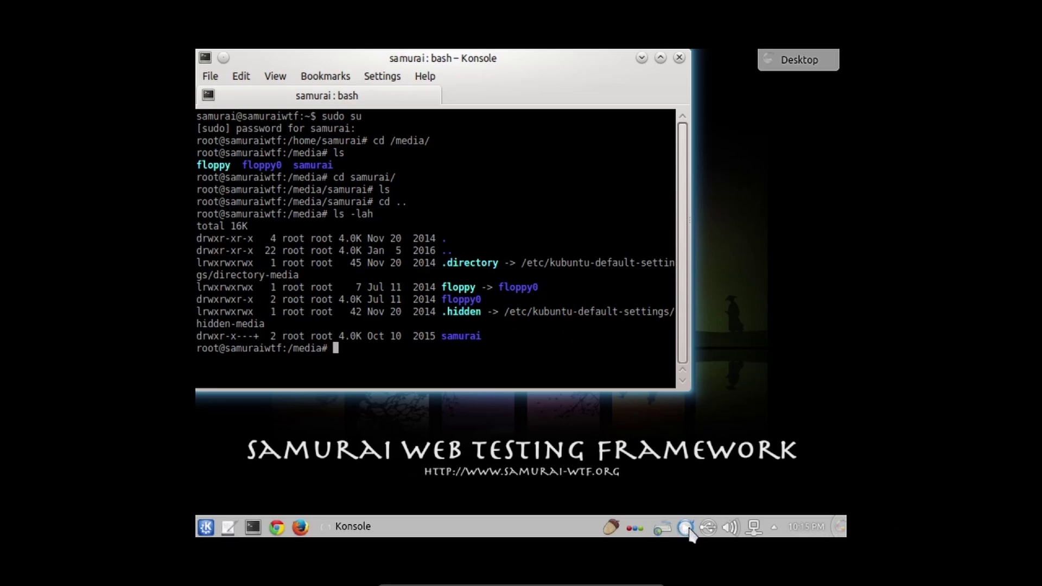
Move the terminal window slightly away from the desktop corner and insert the Guest Additions CD image again
left_click(700, 468)
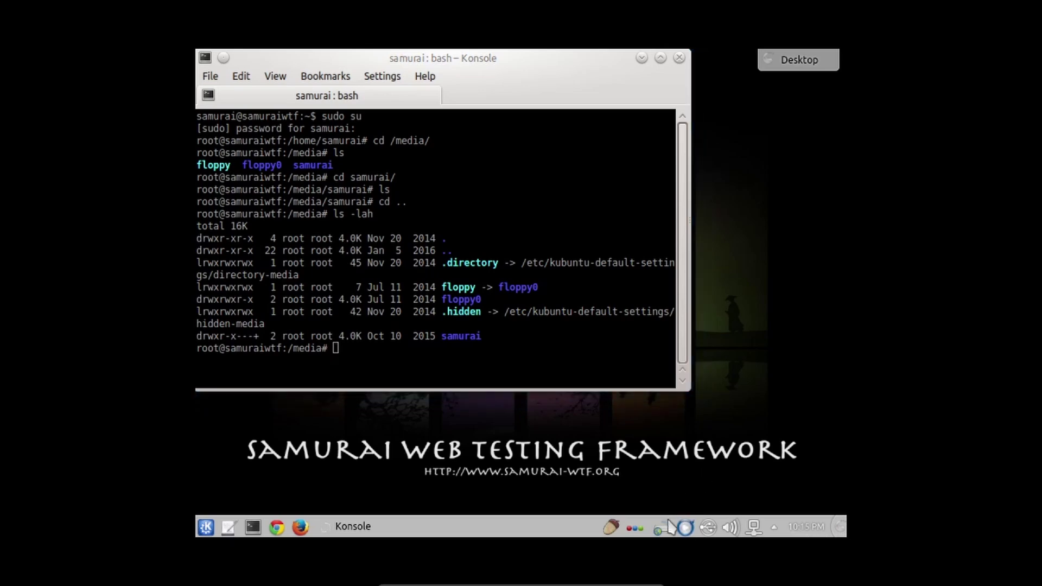
left_click_drag(561, 75, 572, 104)
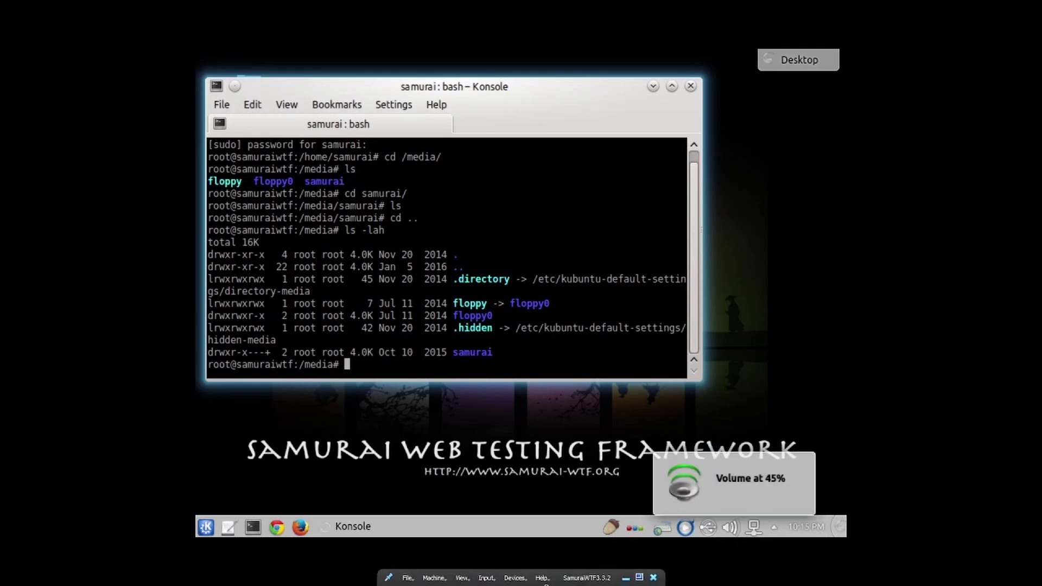
left_click(514, 584)
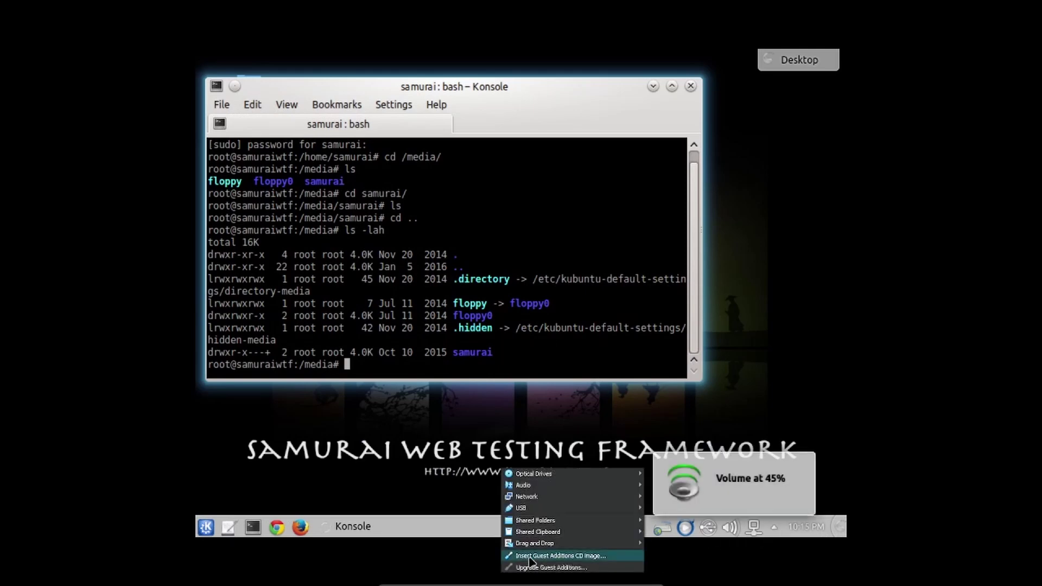
left_click(530, 557)
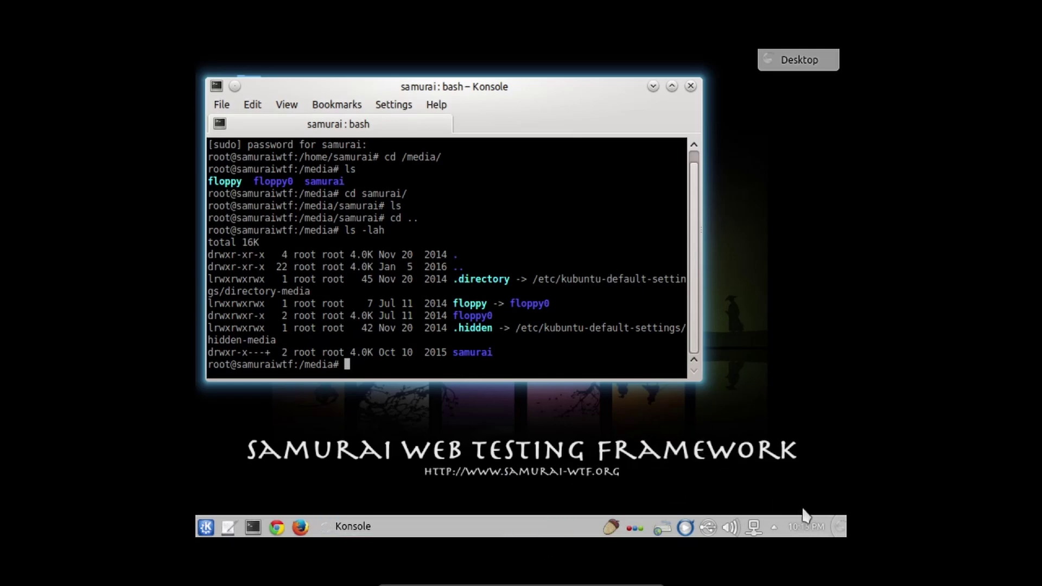
left_click(835, 526)
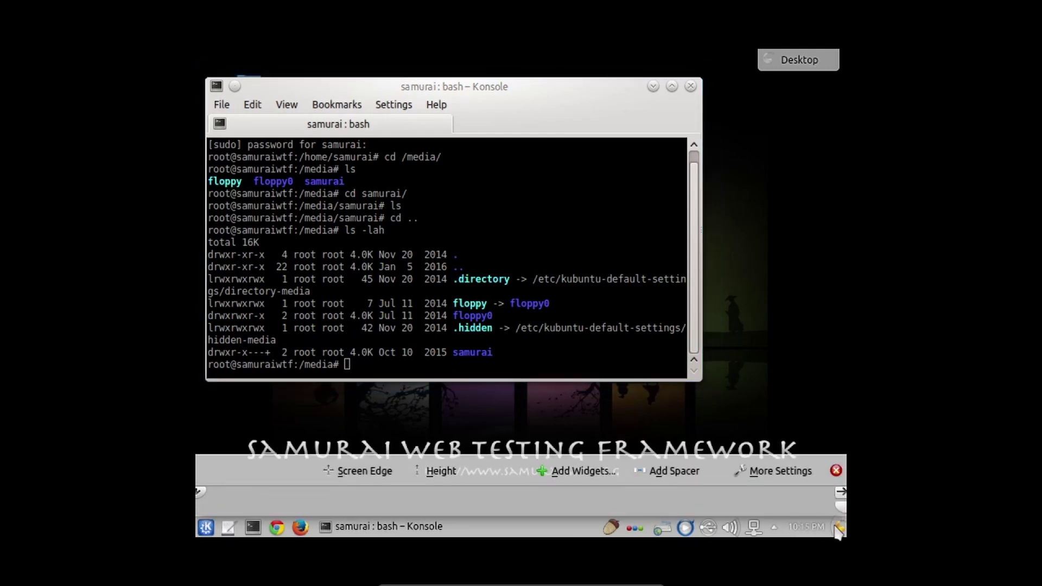
left_click(839, 528)
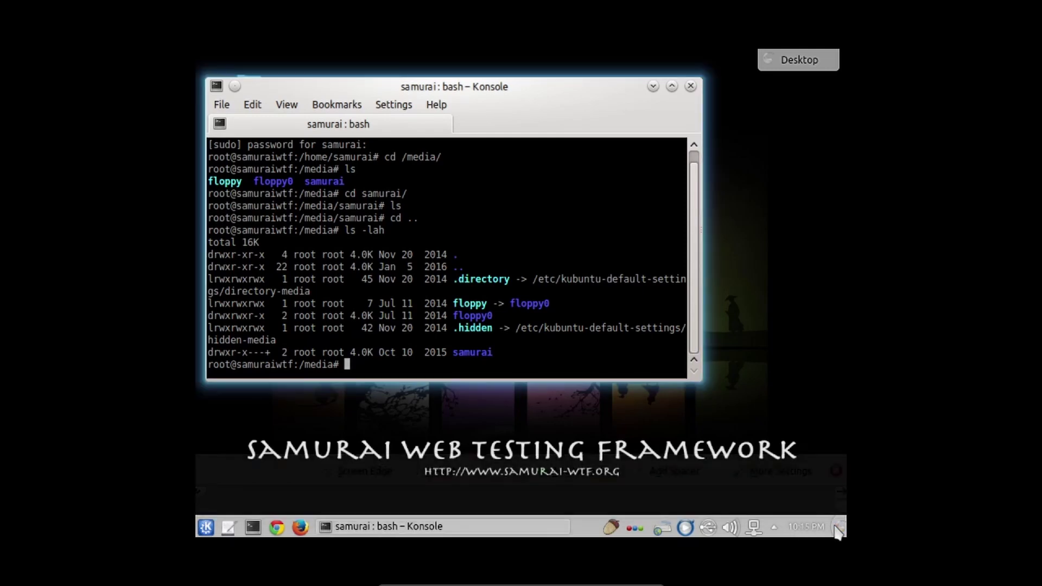
left_click(773, 529)
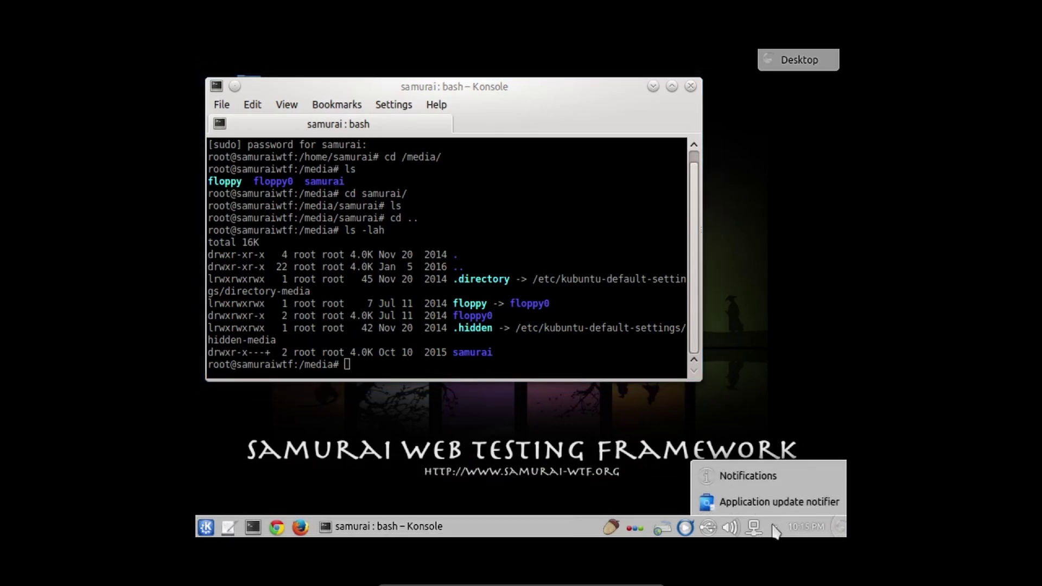
left_click(497, 356)
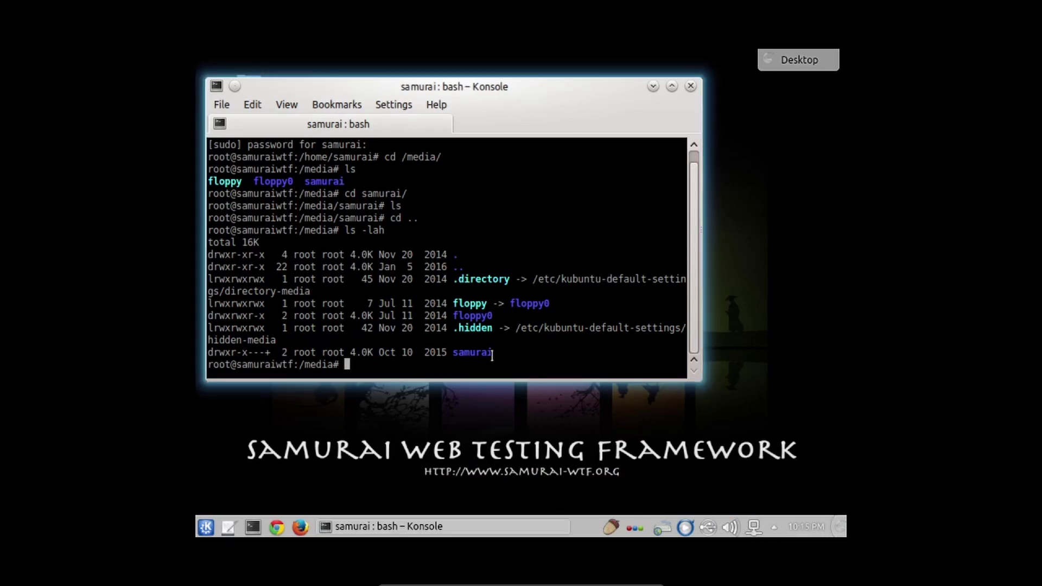
left_click(228, 528)
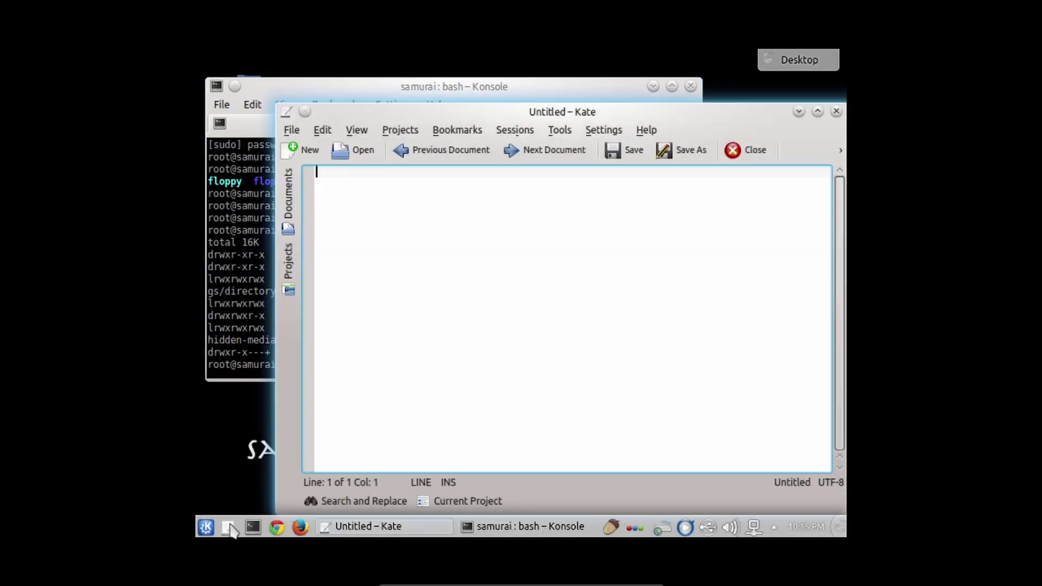
left_click(837, 112)
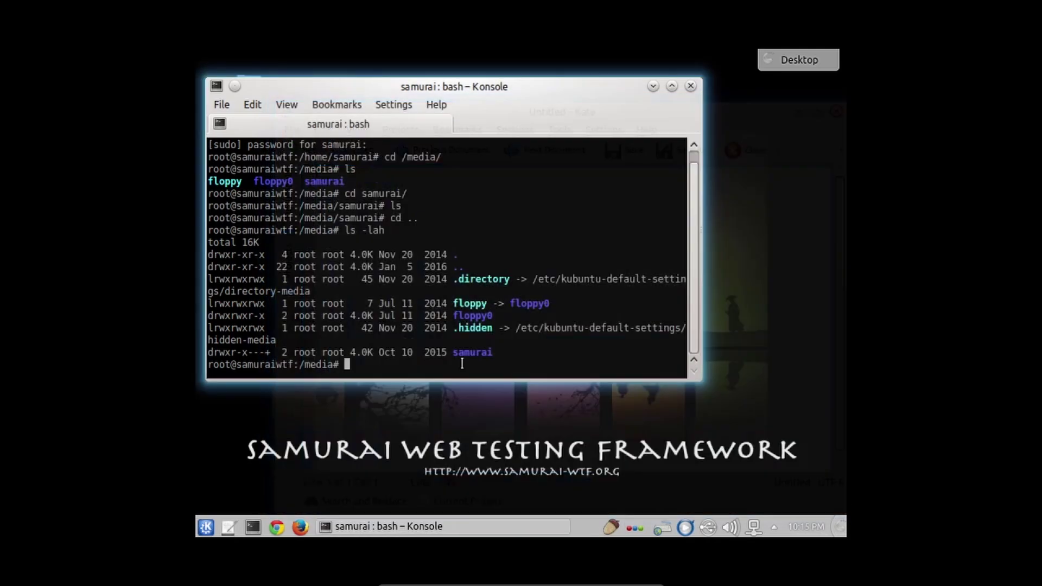
Open the Home folder in the file manager and go to the VBox_GAs_7.0.8 disc
left_click(205, 527)
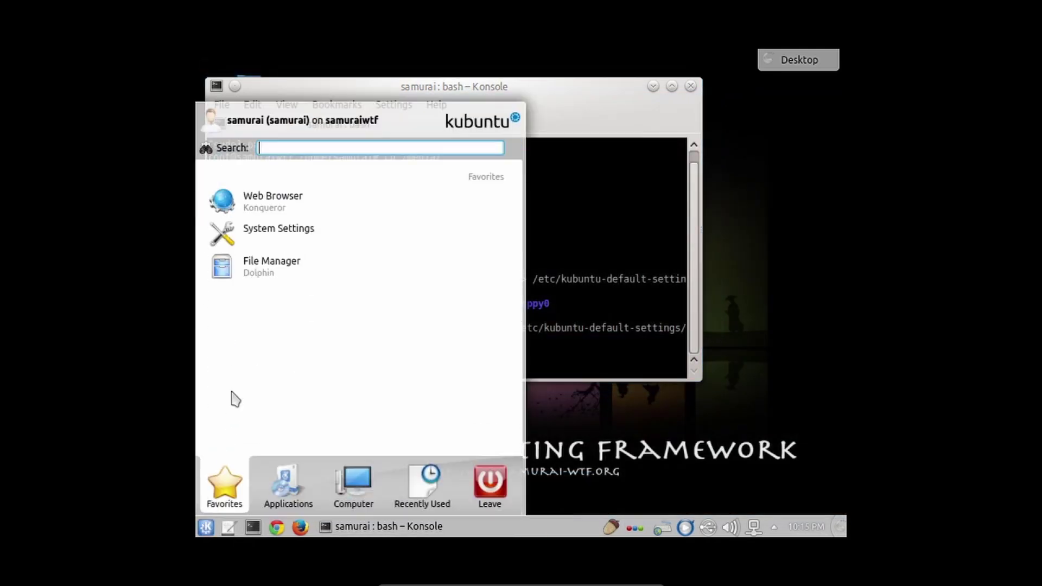
left_click(373, 487)
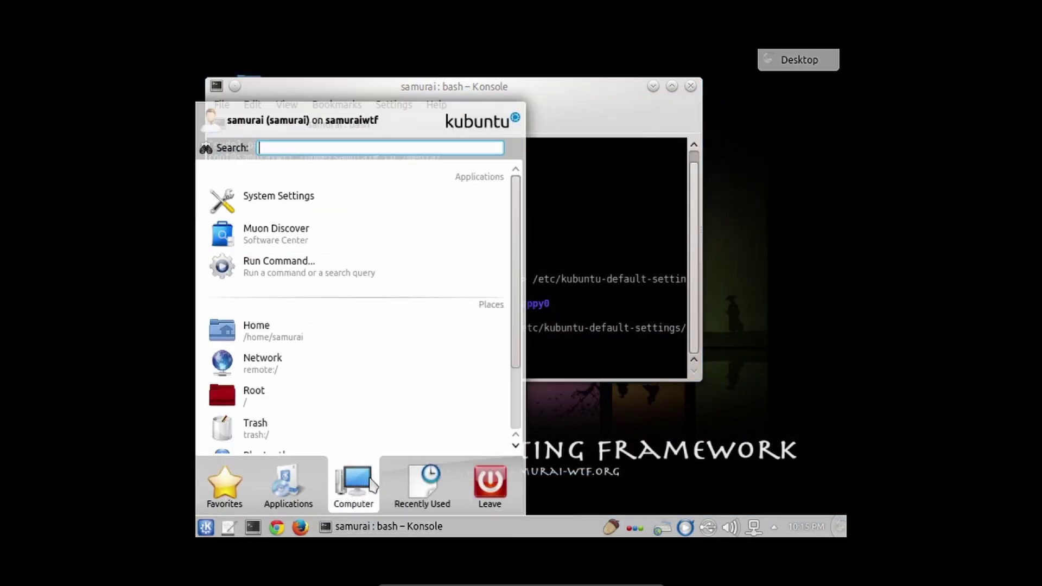
scroll(349, 441, "down", 1)
left_click(312, 302)
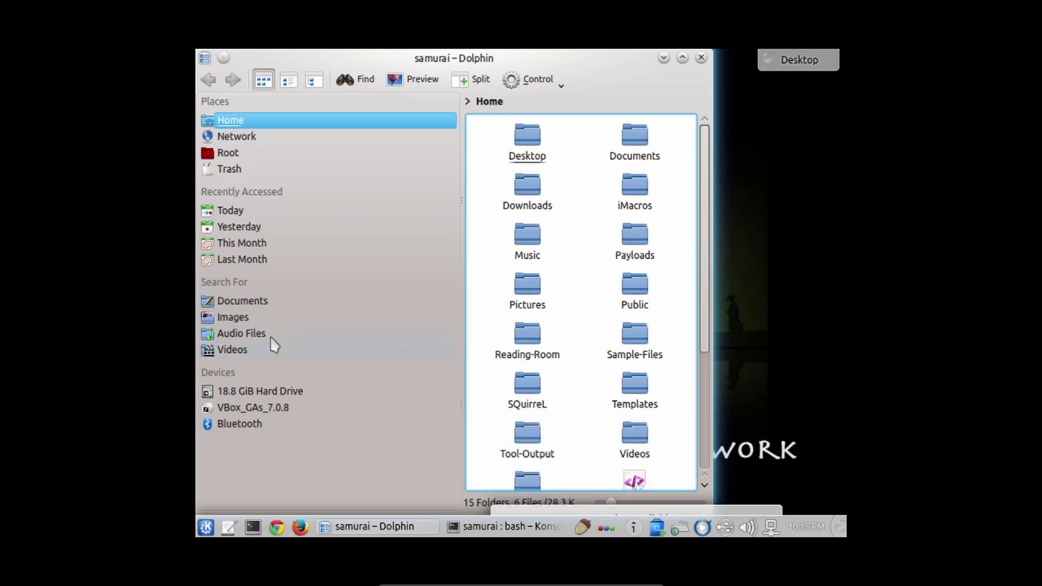
left_click(275, 409)
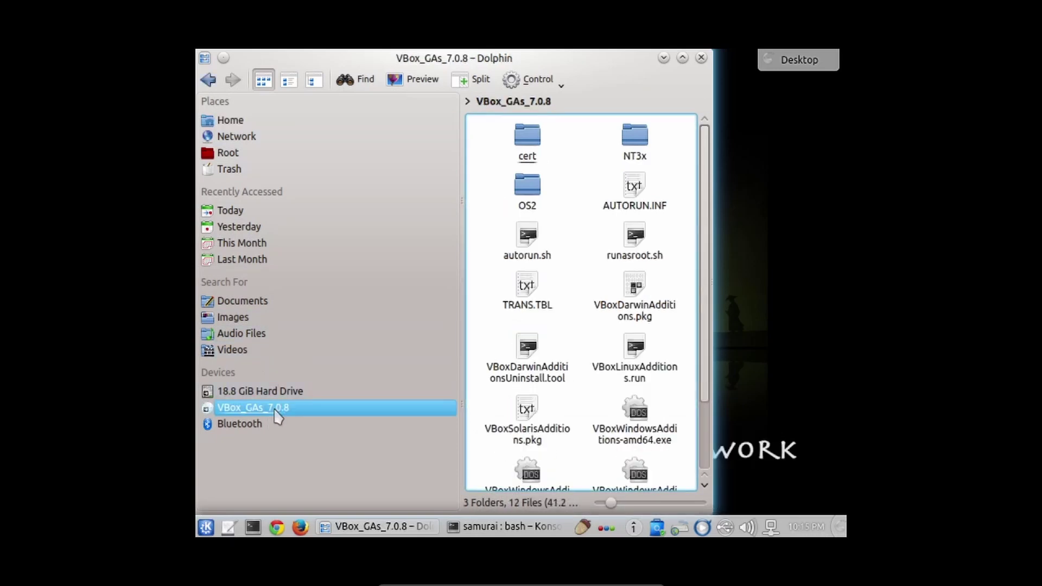
Maximize the file manager window and show the full folder path of the VBox_GAs_7.0.8 disc
left_click(683, 58)
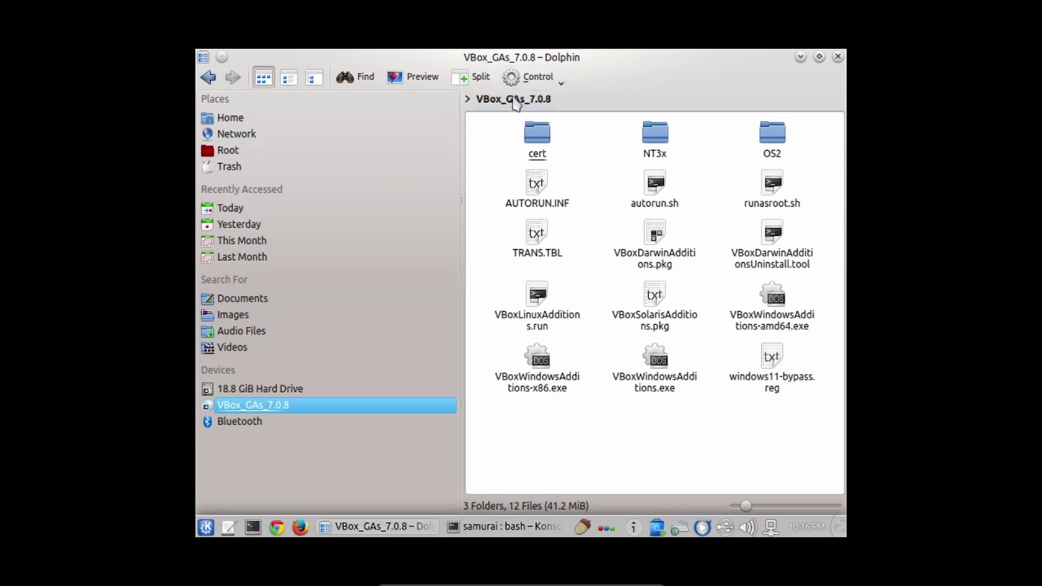
left_click(468, 101)
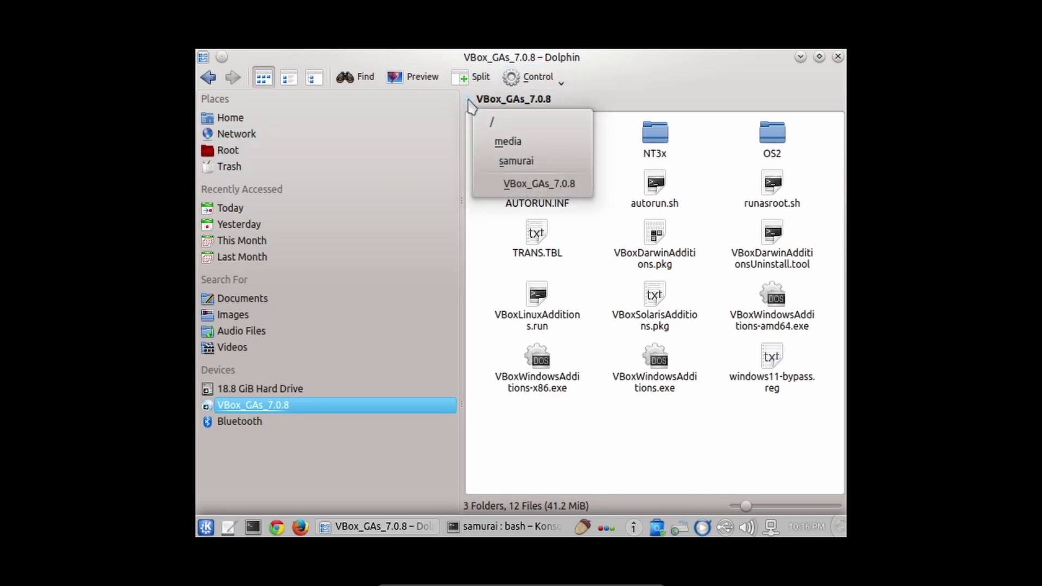
Go to the /media/samurai folder in the file manager and move its window below the terminal, dismissing the error dialog
left_click(518, 161)
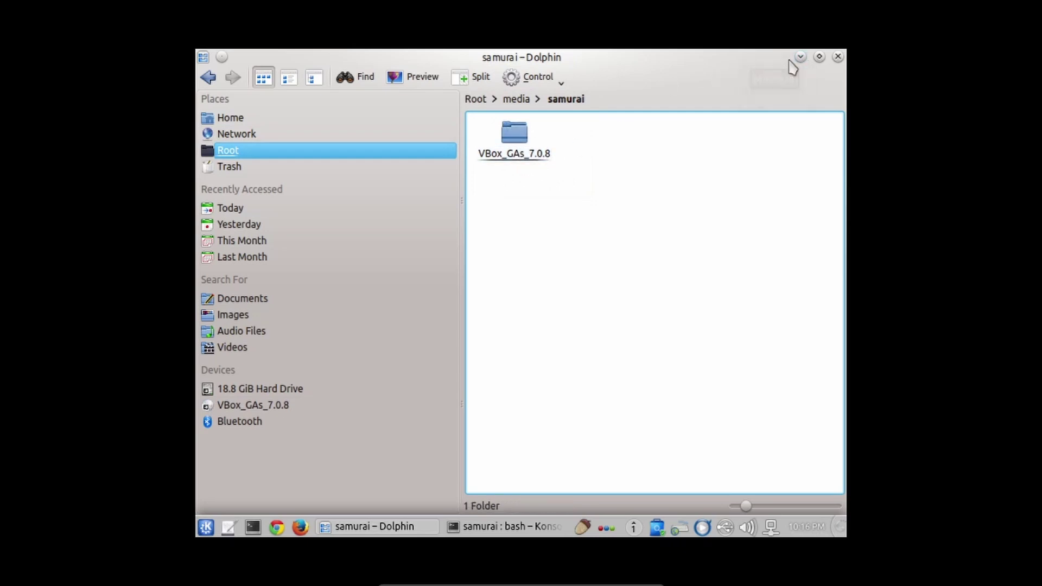
left_click_drag(728, 68, 833, 238)
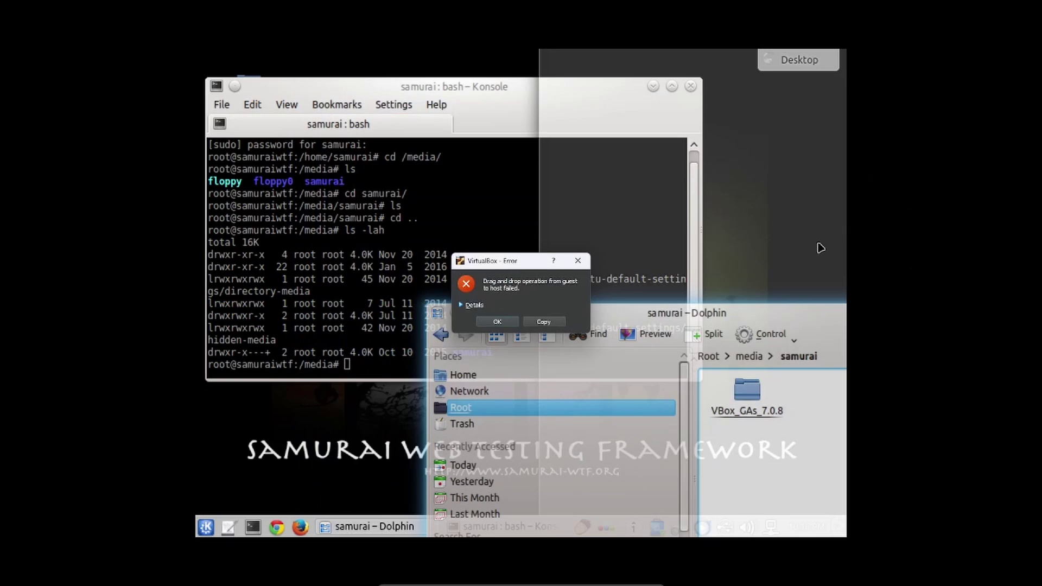
left_click(497, 322)
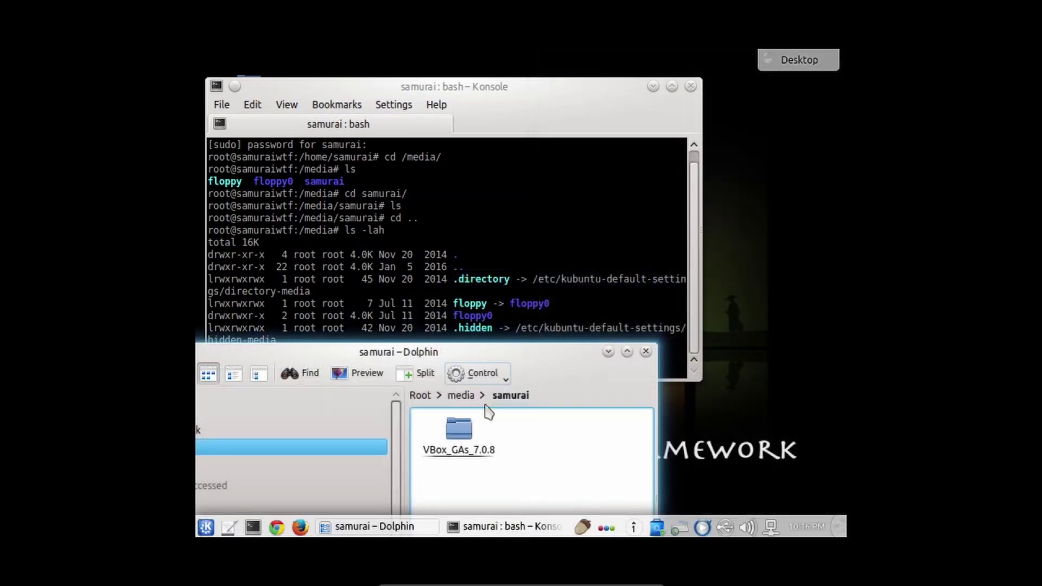
left_click(535, 356)
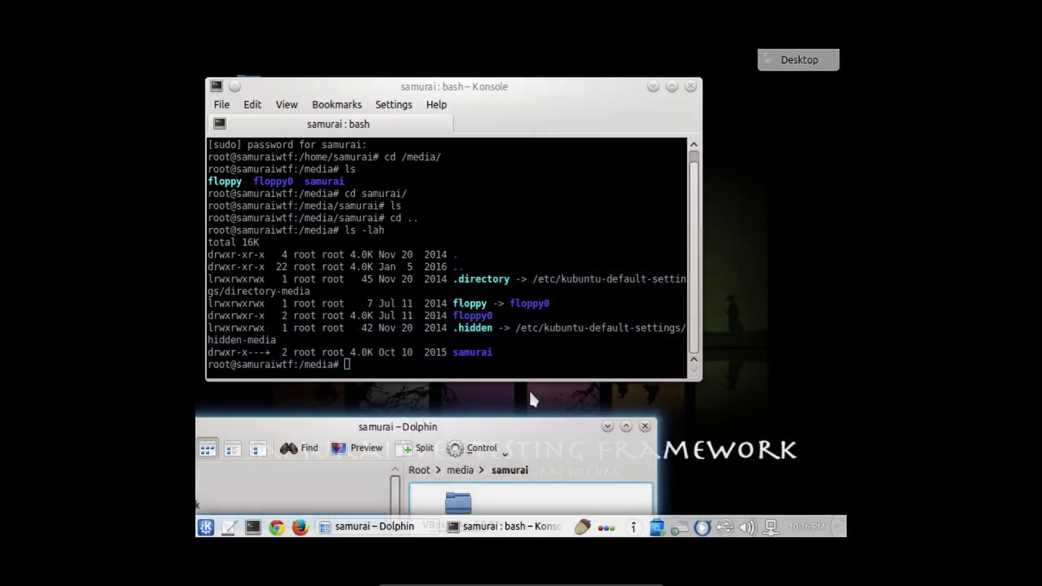
Change the terminal's directory to /media/samurai/VBox_GAs_7.0.8 and list its files with ls
type("cd")
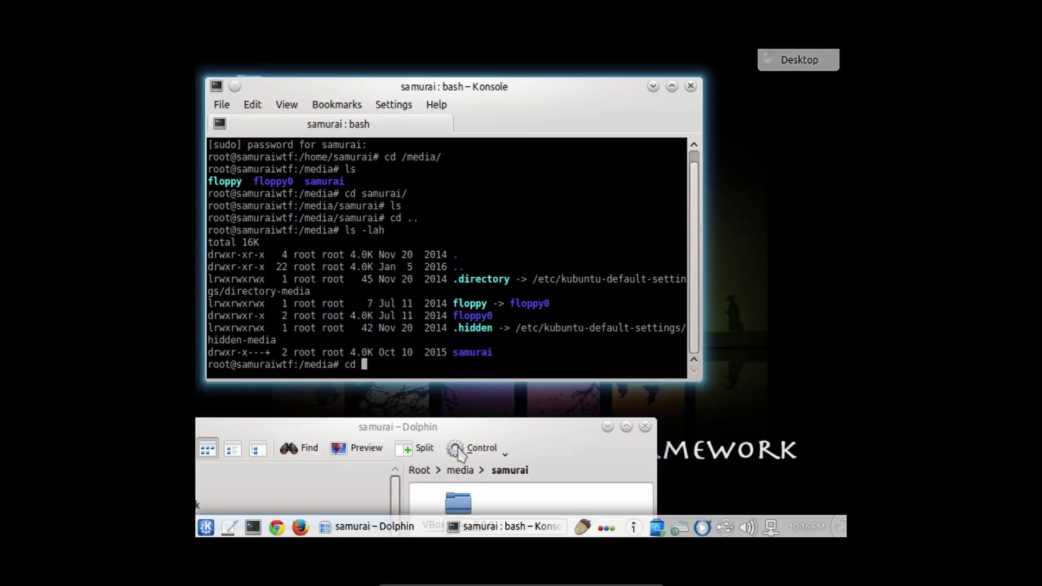
left_click_drag(458, 502, 474, 360)
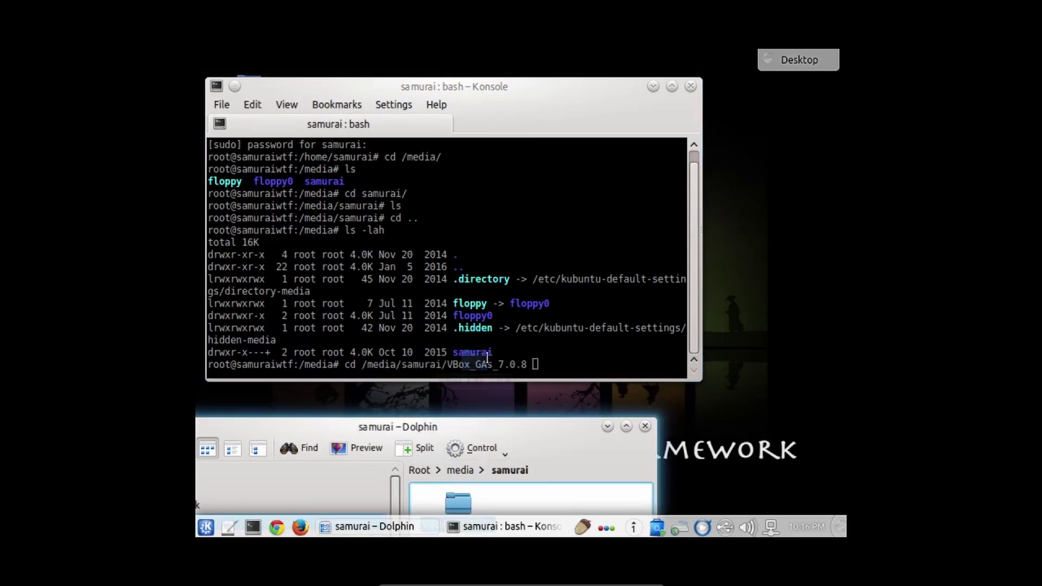
left_click(498, 361)
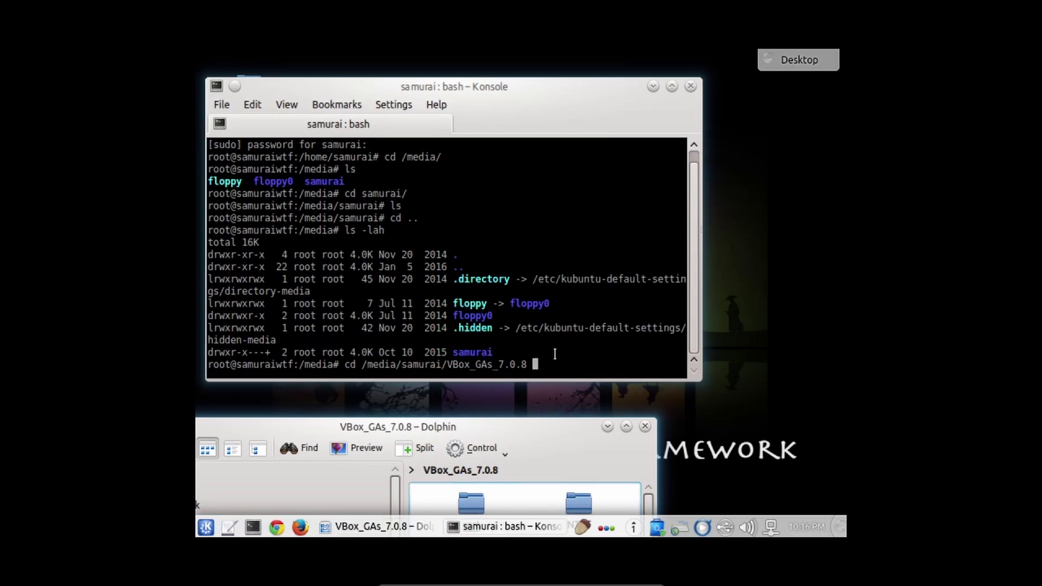
key("Return")
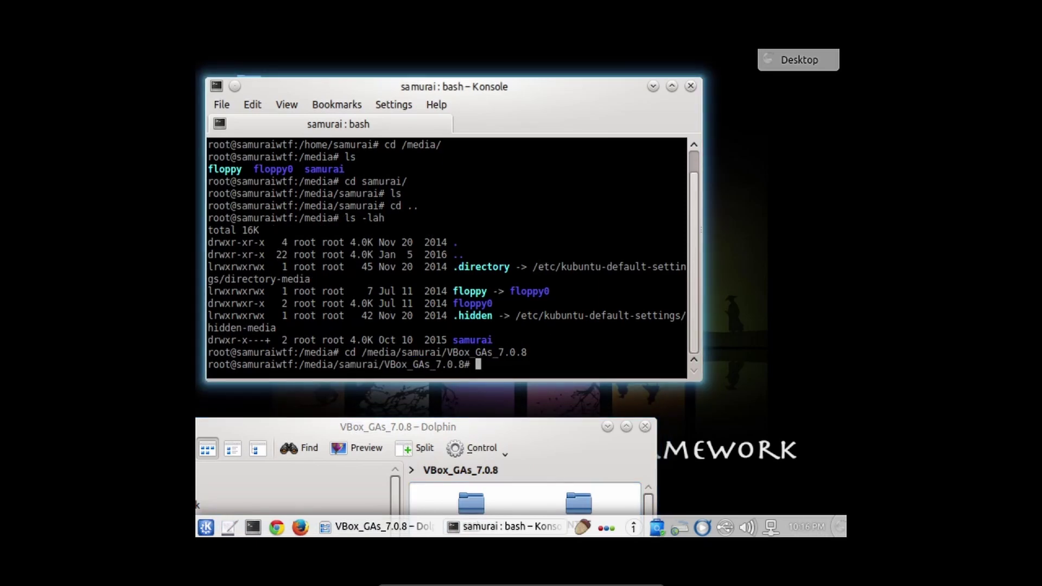
type("ls")
key("Return")
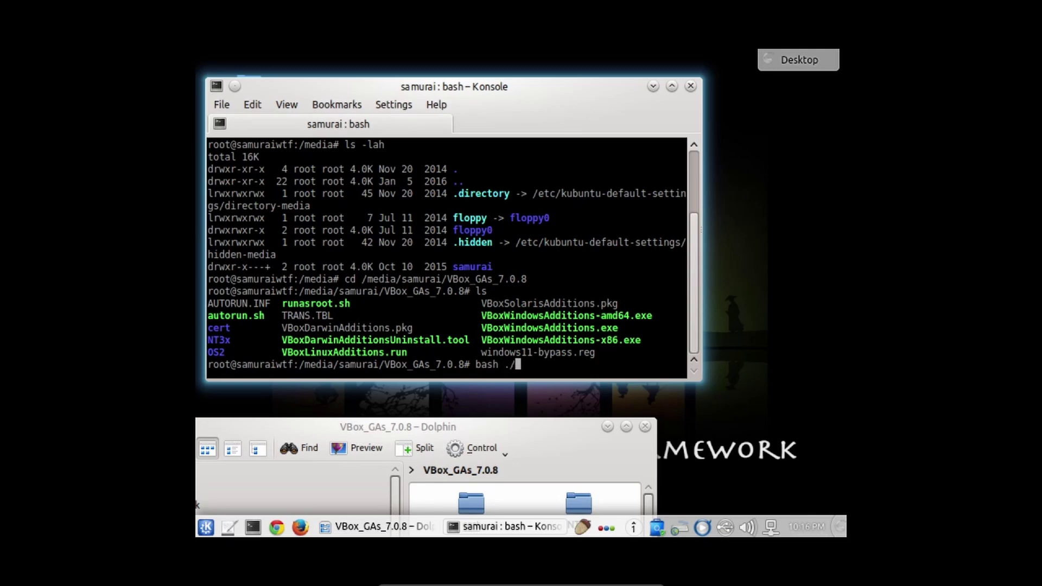
Complete the command line as bash ./runasroot.sh, and close the terminal and the file manager
key("Tab")
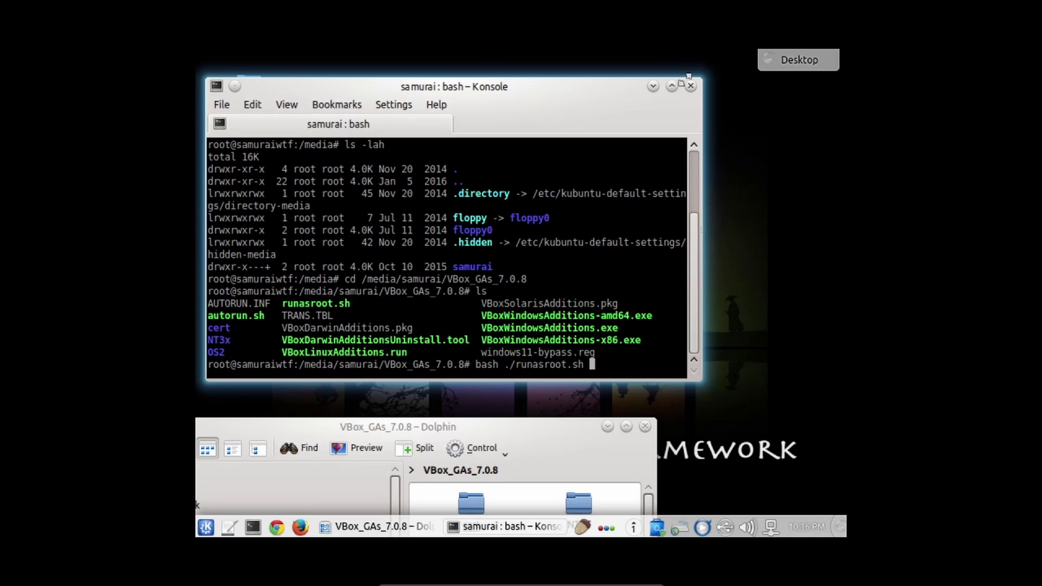
left_click(690, 86)
left_click(644, 426)
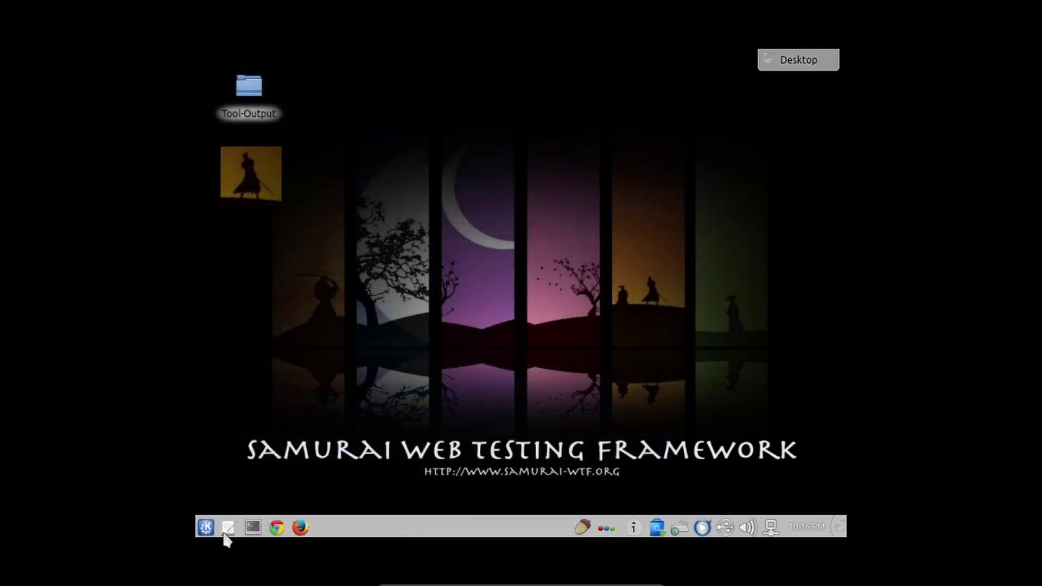
Open the application launcher and look through the whole list of Internet applications
left_click(206, 527)
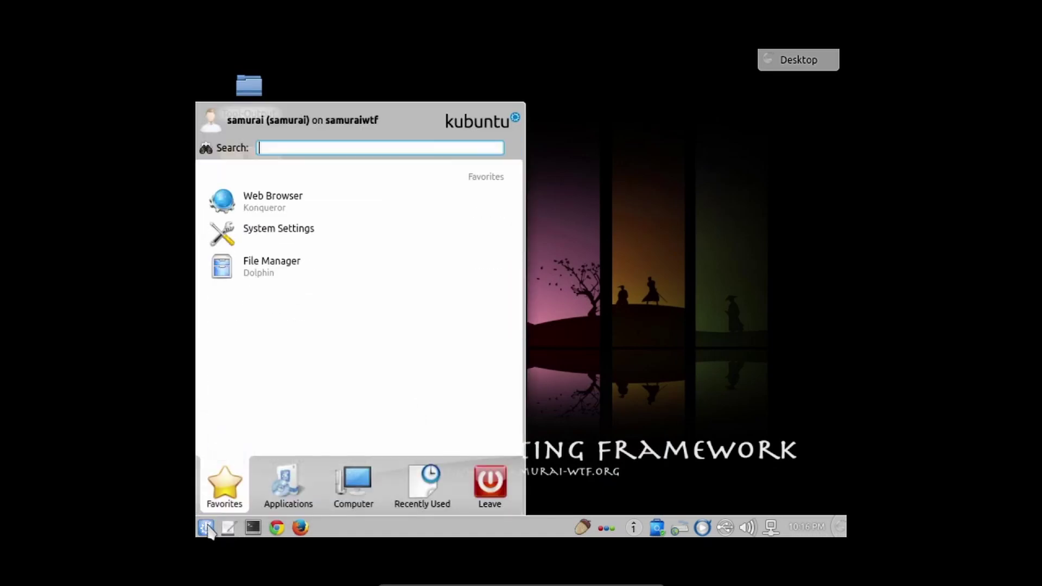
left_click(299, 492)
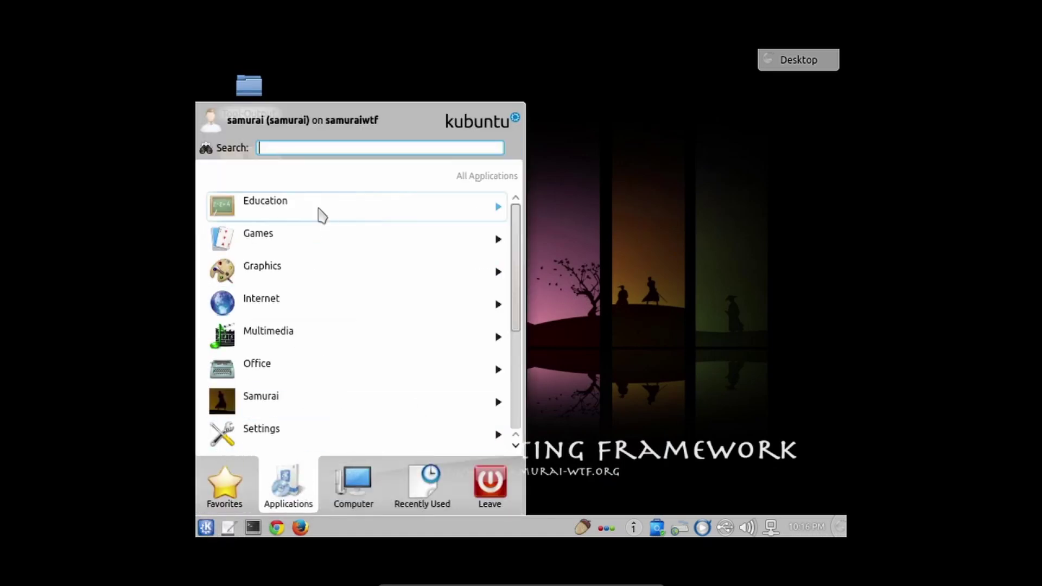
left_click(346, 316)
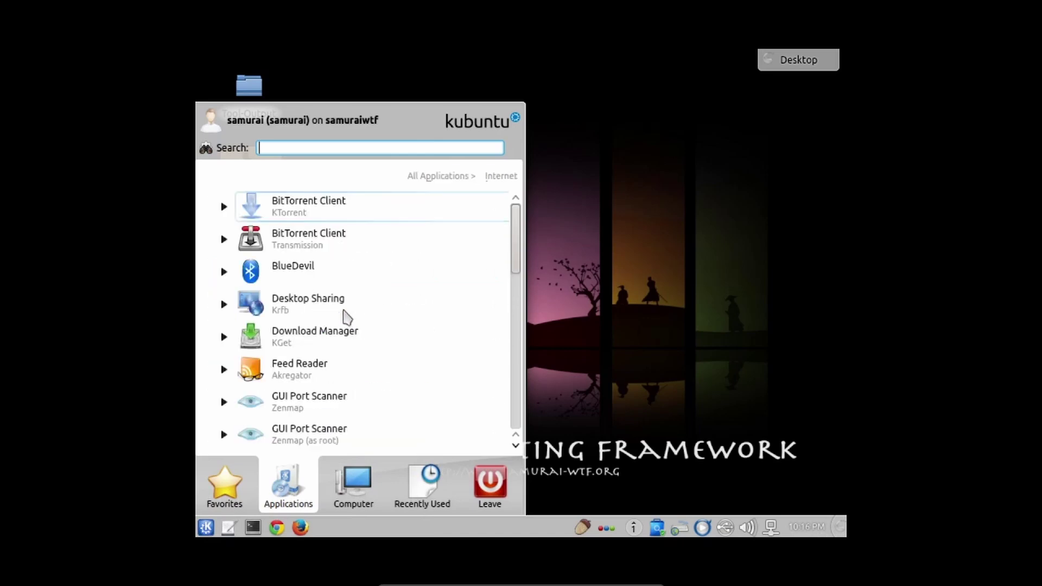
scroll(297, 392, "down", 3)
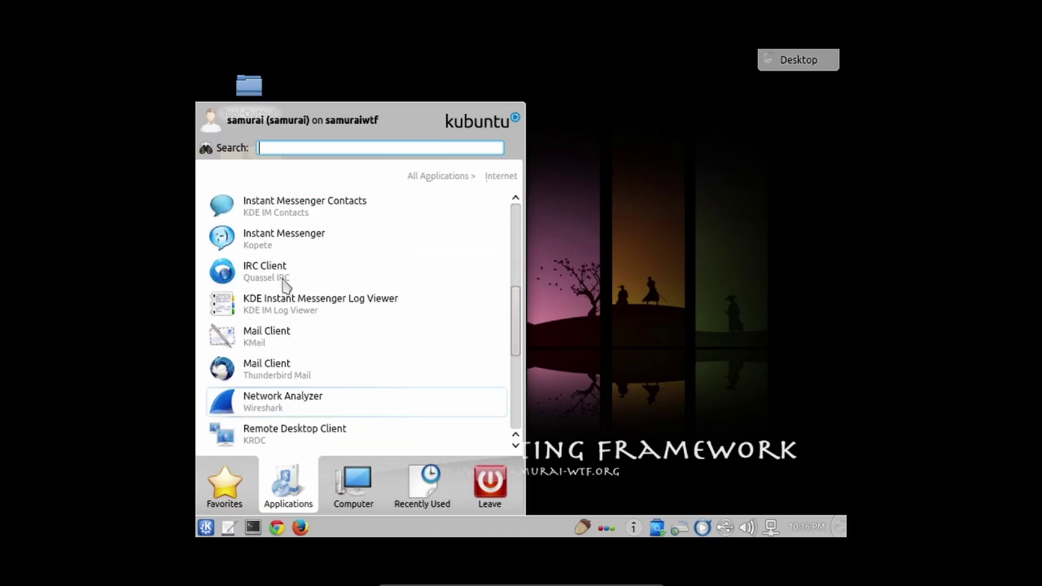
scroll(353, 298, "up", 1)
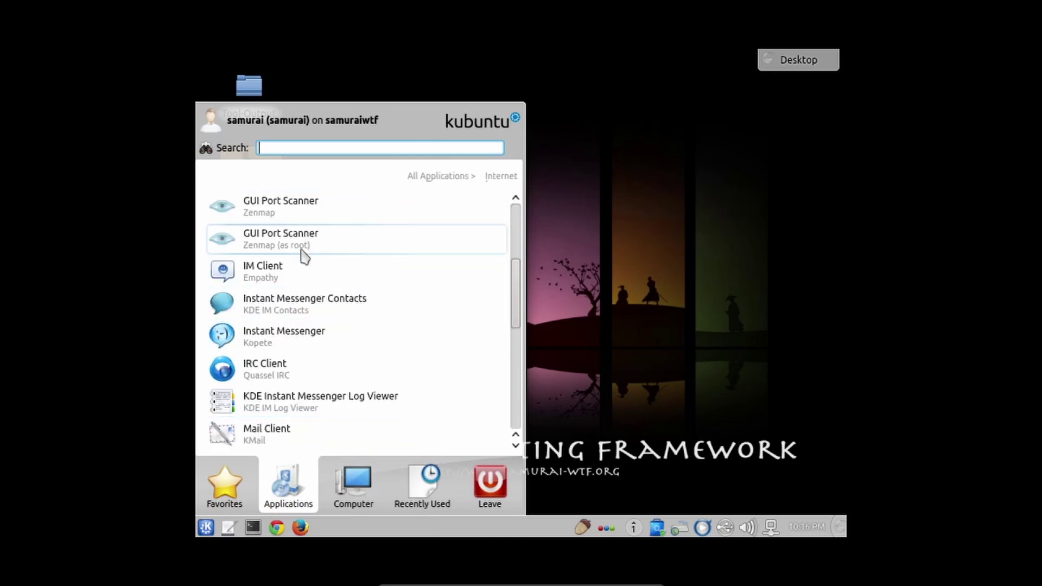
scroll(348, 272, "down", 4)
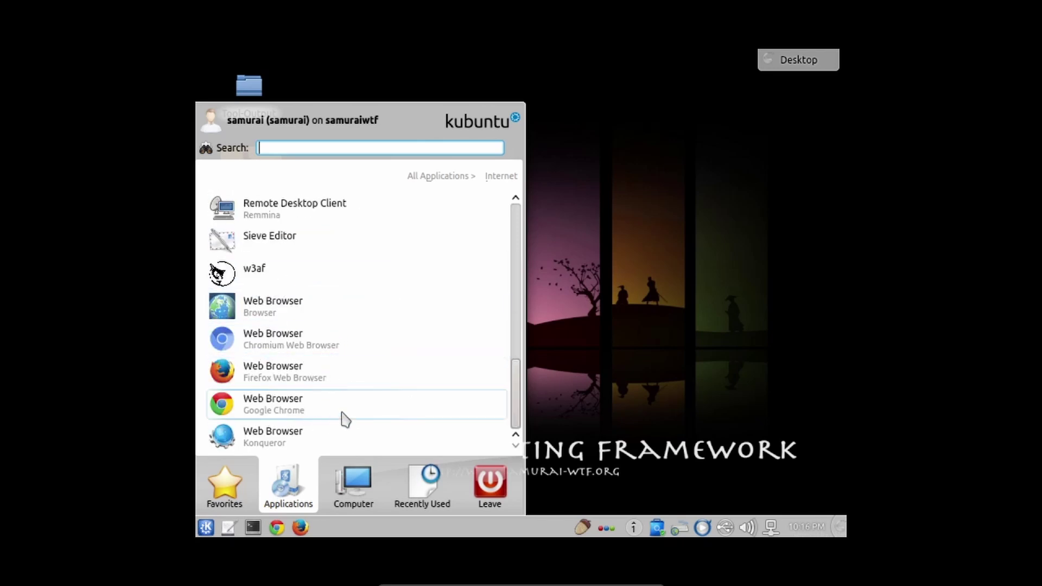
scroll(293, 353, "up", 5)
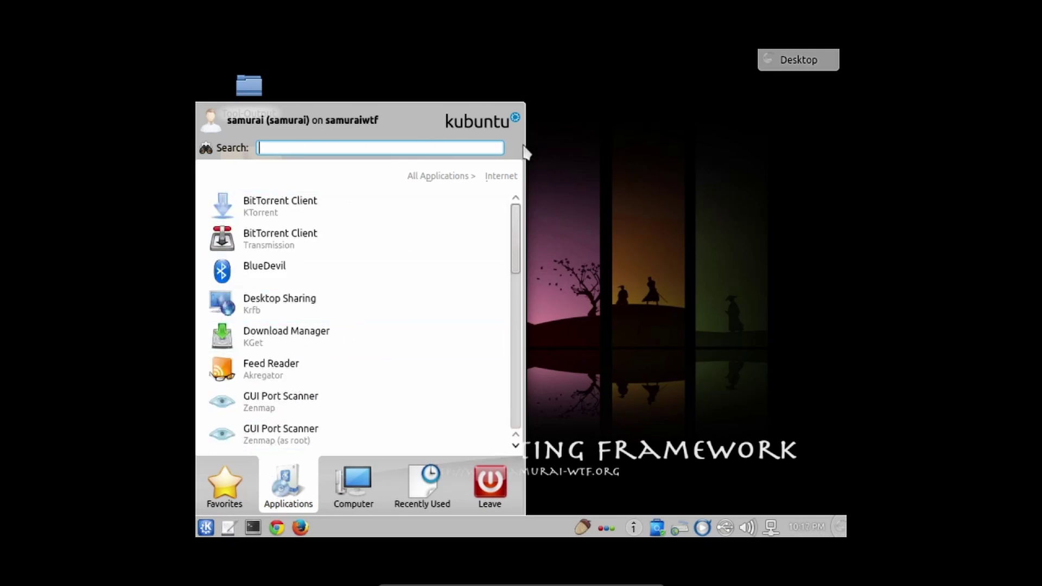
Return to all applications and look at the programs in the Office category
left_click(453, 177)
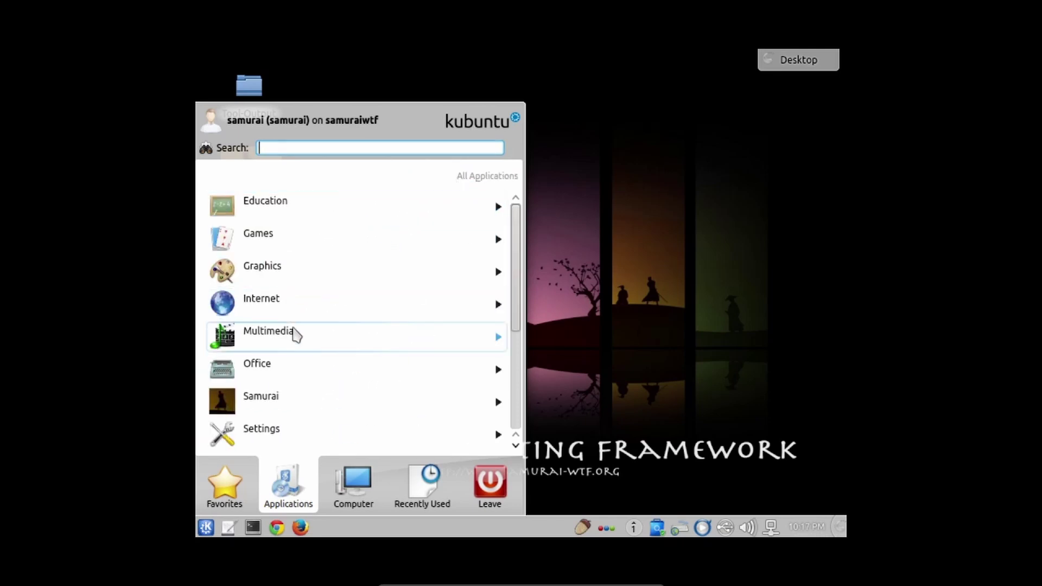
scroll(296, 337, "down", 2)
scroll(481, 203, "up", 1)
left_click(480, 209)
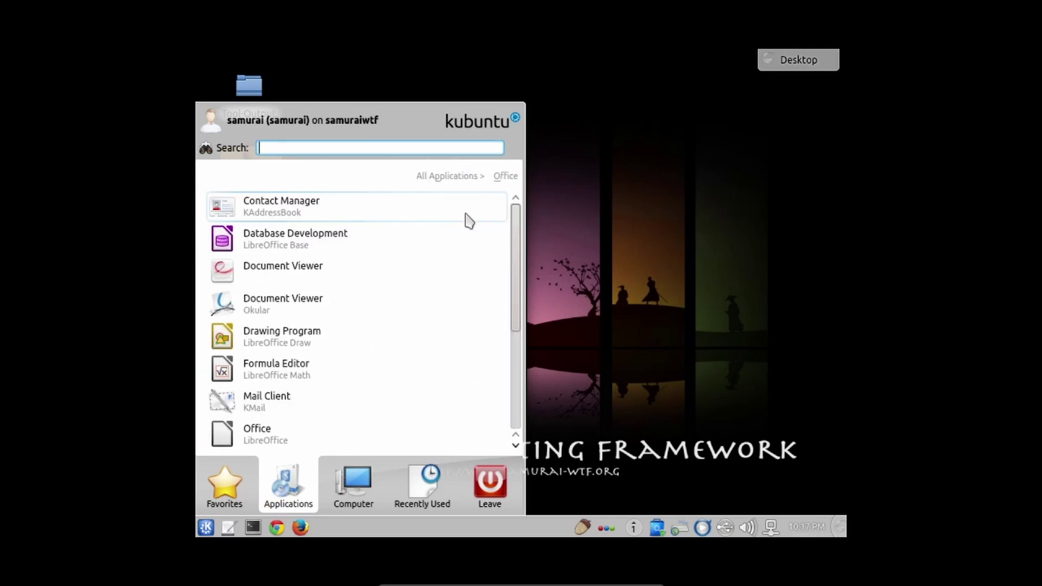
left_click(481, 178)
Browse the Samurai Exploitation tools in the application launcher, viewing the General and Payloads groups
left_click(379, 239)
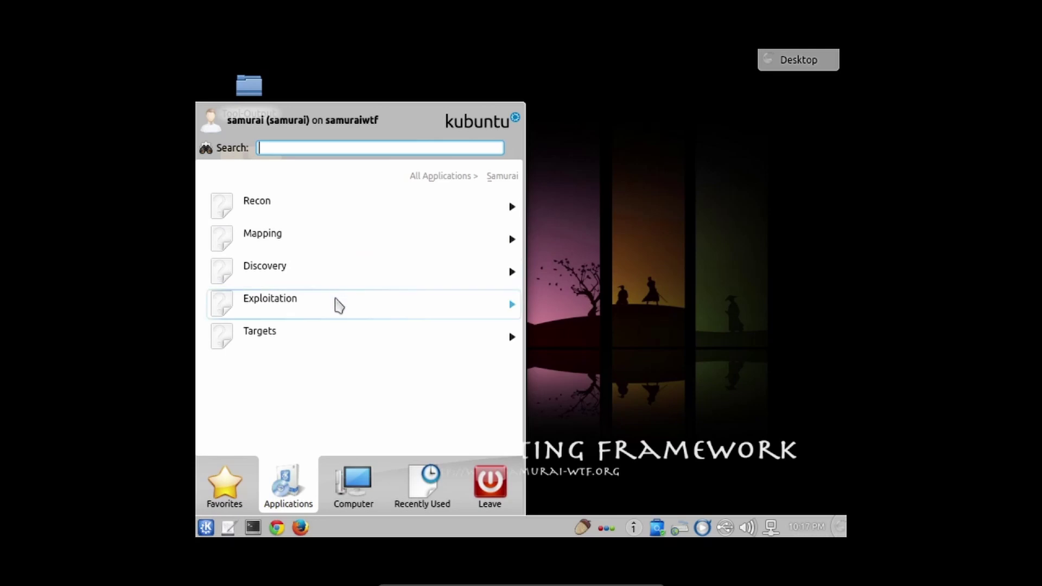
left_click(447, 307)
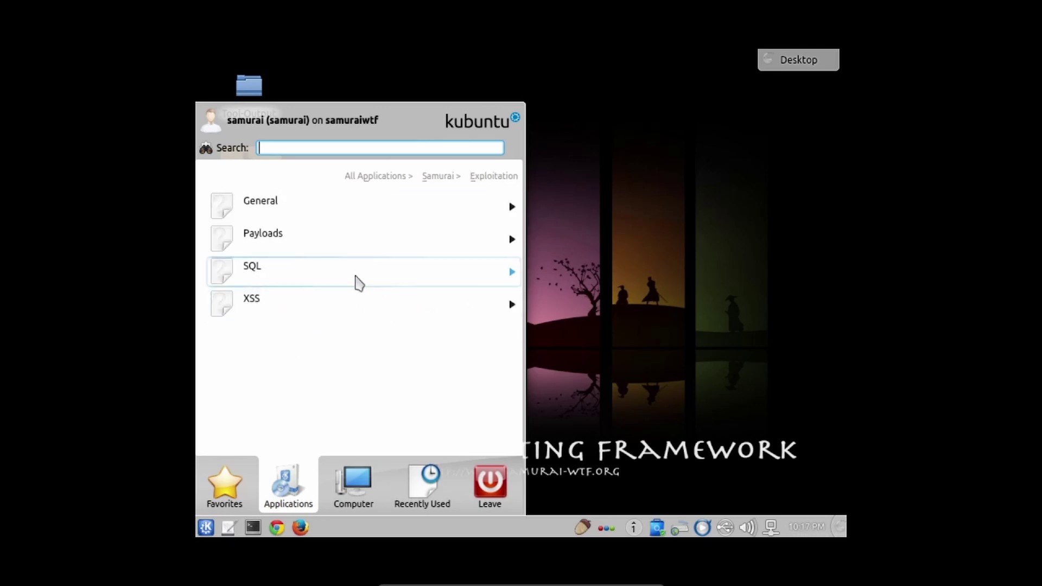
left_click(298, 210)
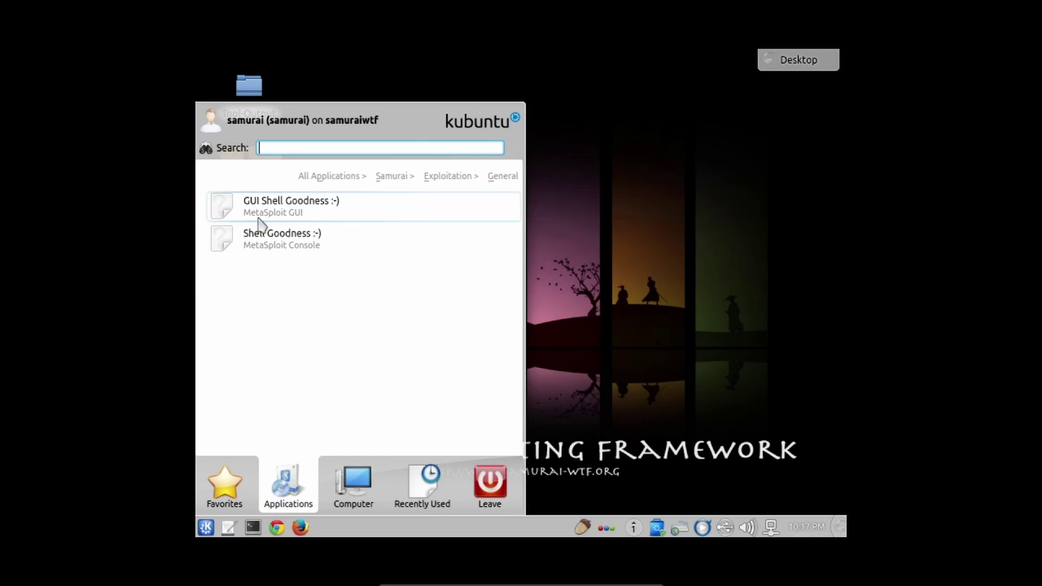
left_click(446, 179)
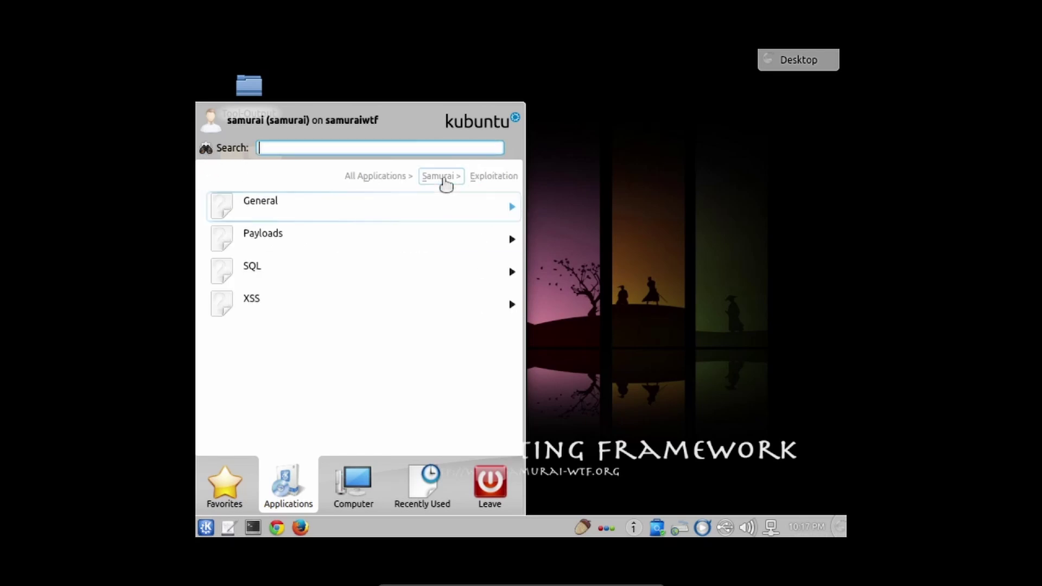
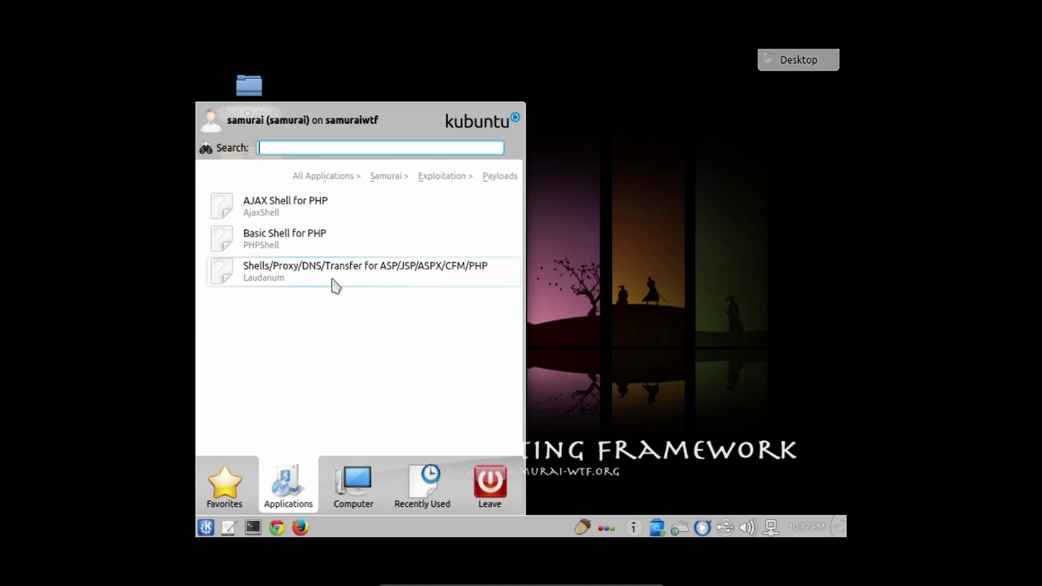
left_click(455, 180)
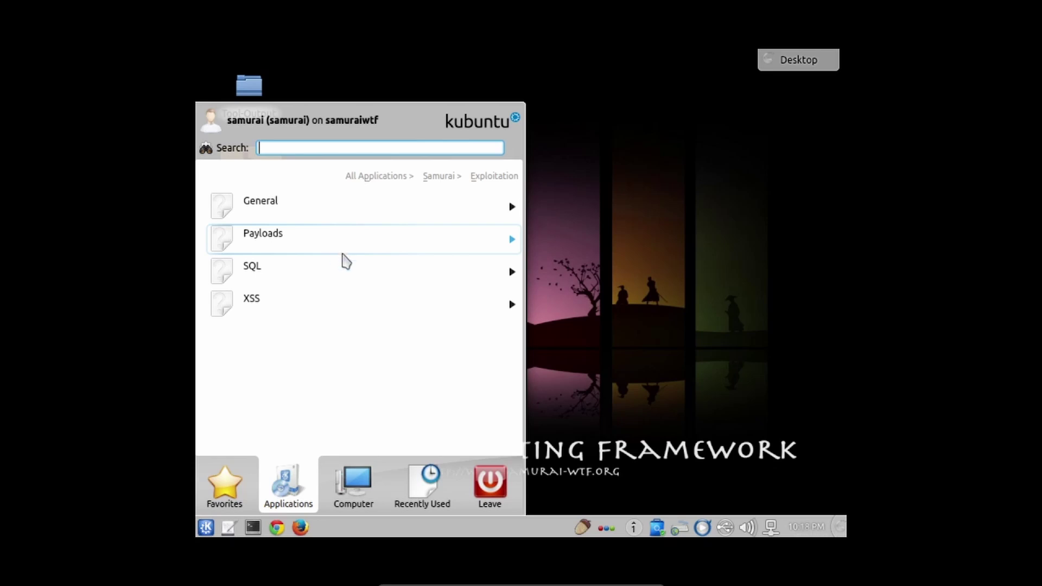
View the practice applications in the Samurai Targets category and return to all applications
left_click(382, 177)
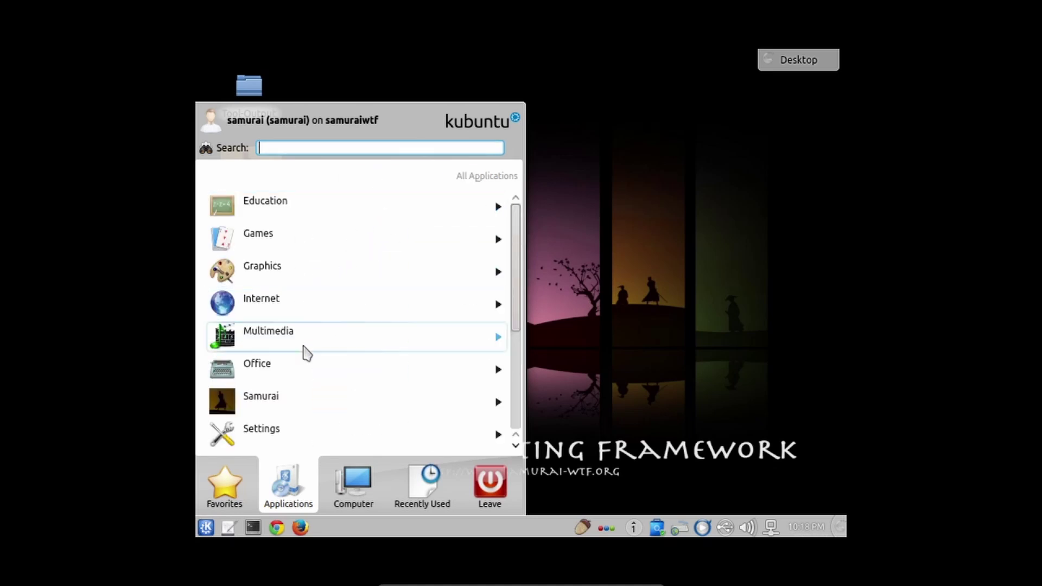
left_click(307, 395)
left_click(298, 348)
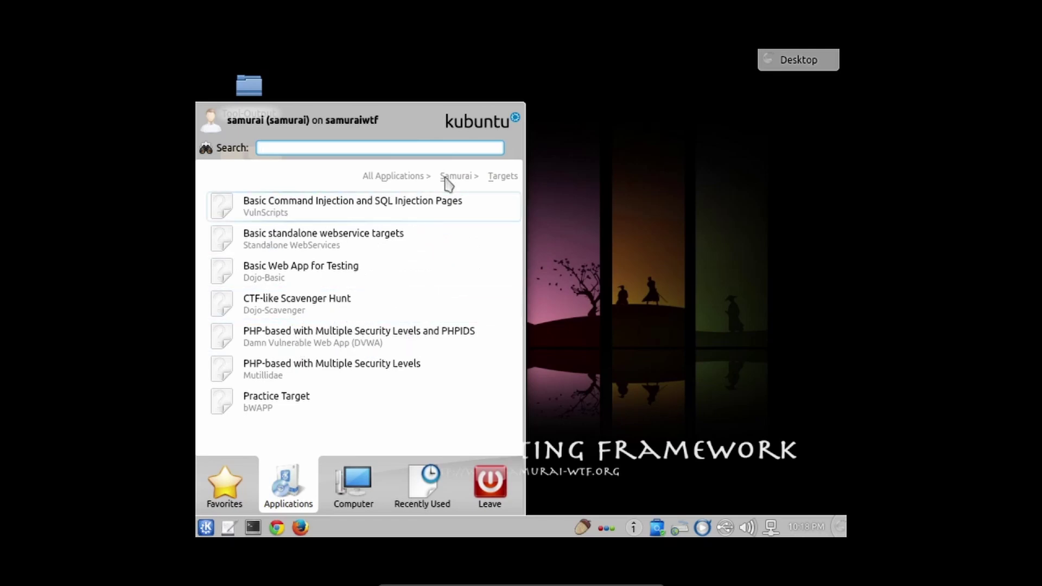
left_click(389, 176)
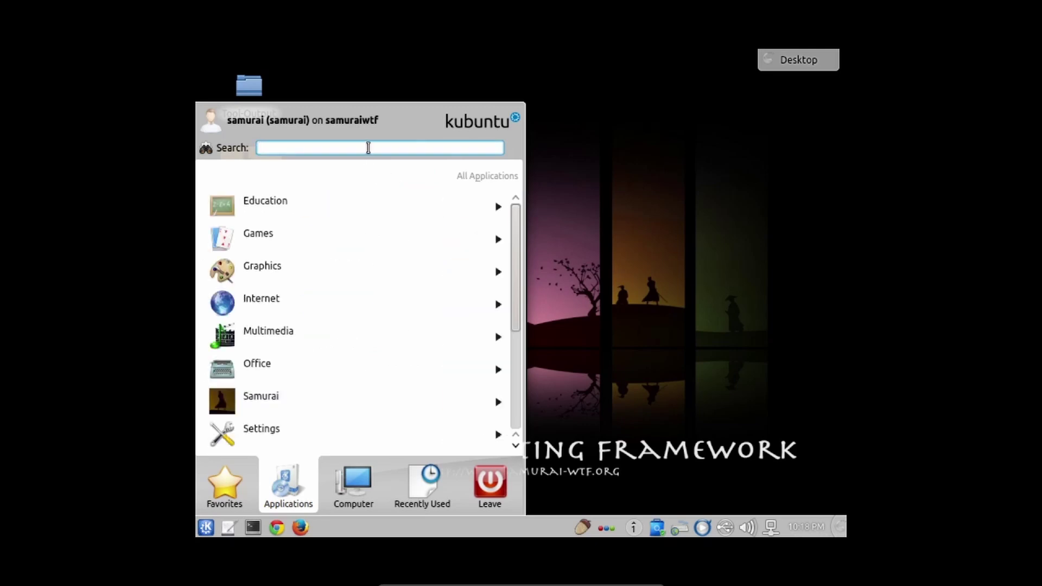
Search the application launcher for dvwa, view the Damn Vulnerable Web App (DVWA) login page, and close the browser
type("dvwa")
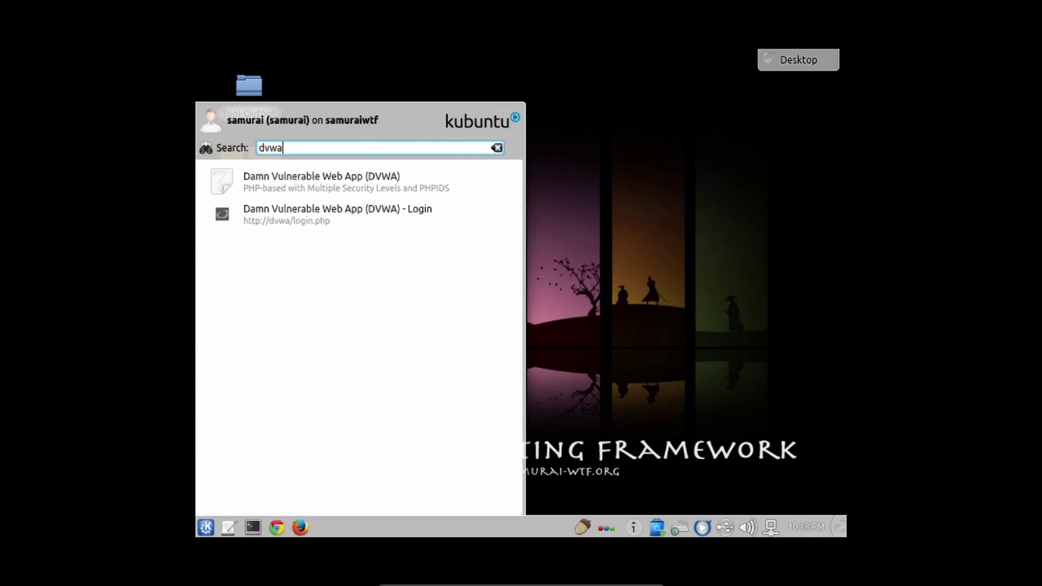
left_click(314, 222)
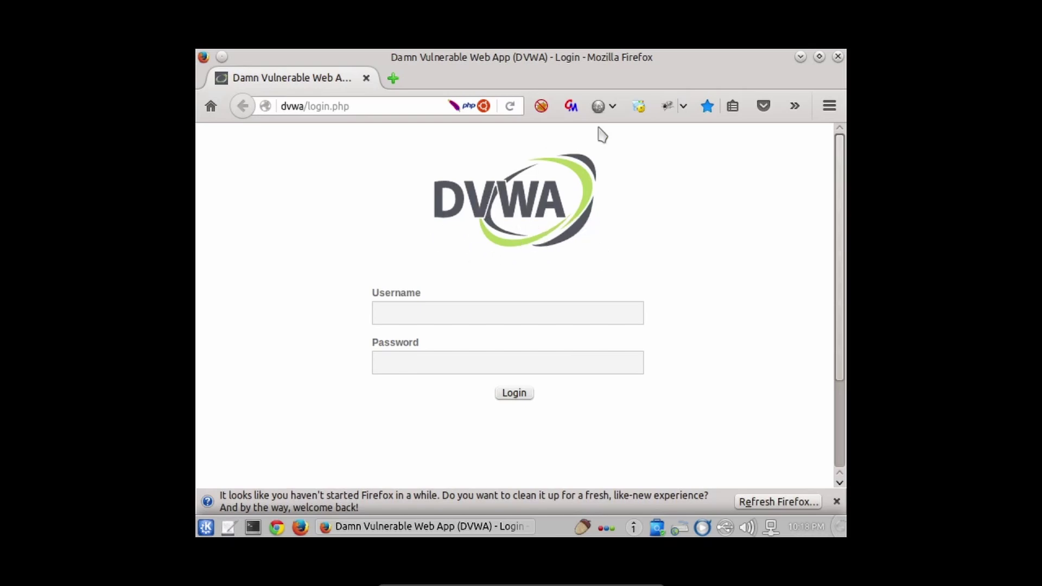
left_click(838, 56)
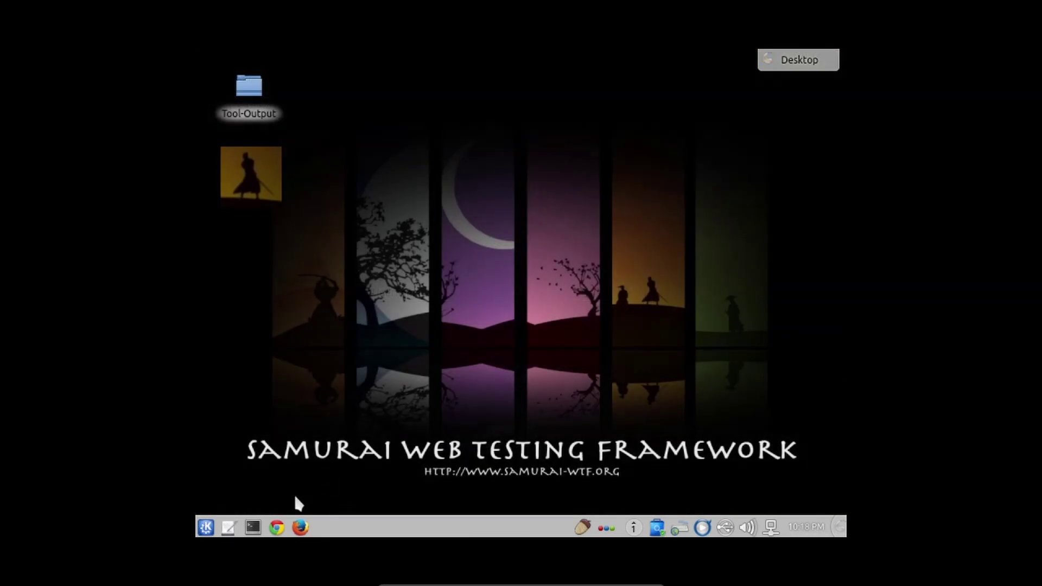
Search the application launcher for bwapp and open the bWAPP practice target
left_click(206, 528)
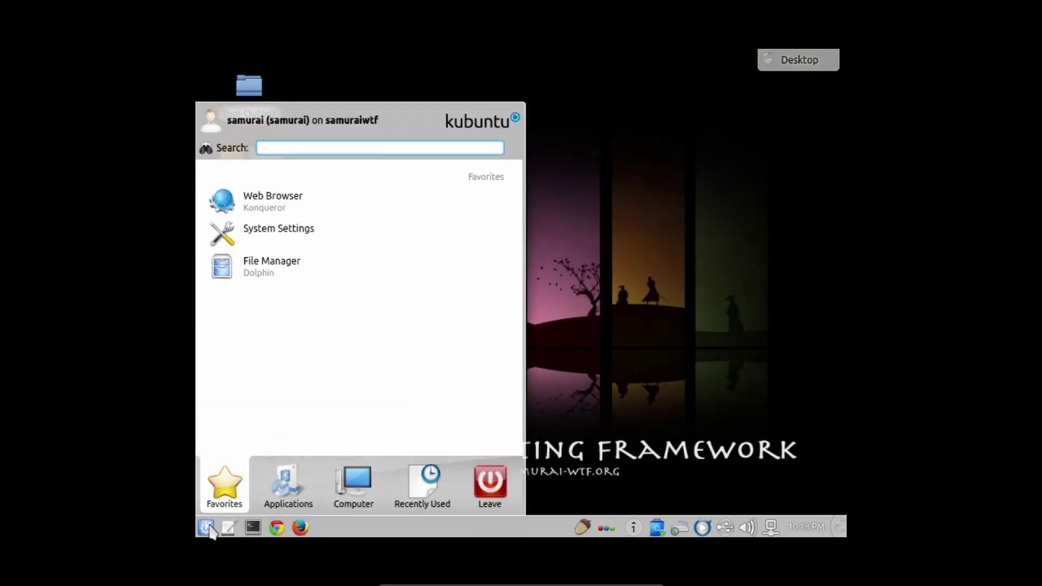
type("bwapp")
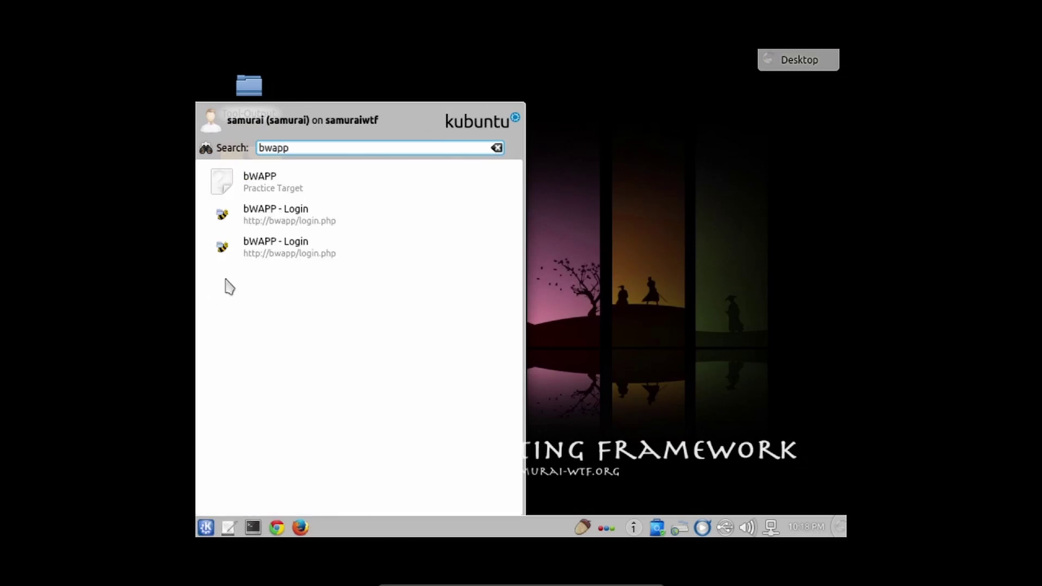
left_click(293, 190)
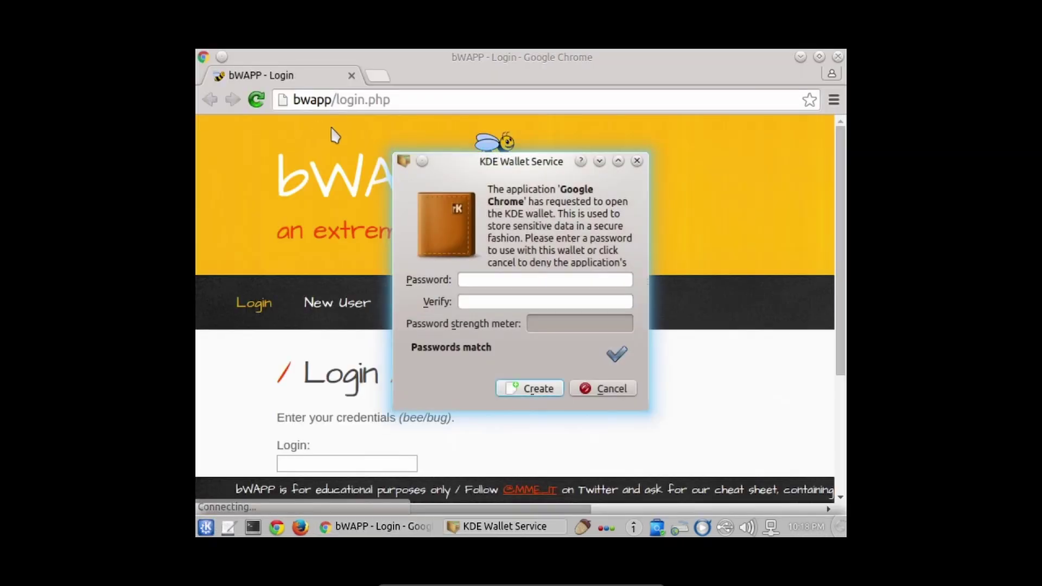
Dismiss the KDE Wallet request without setting a password and look over the bWAPP login page
left_click(485, 281)
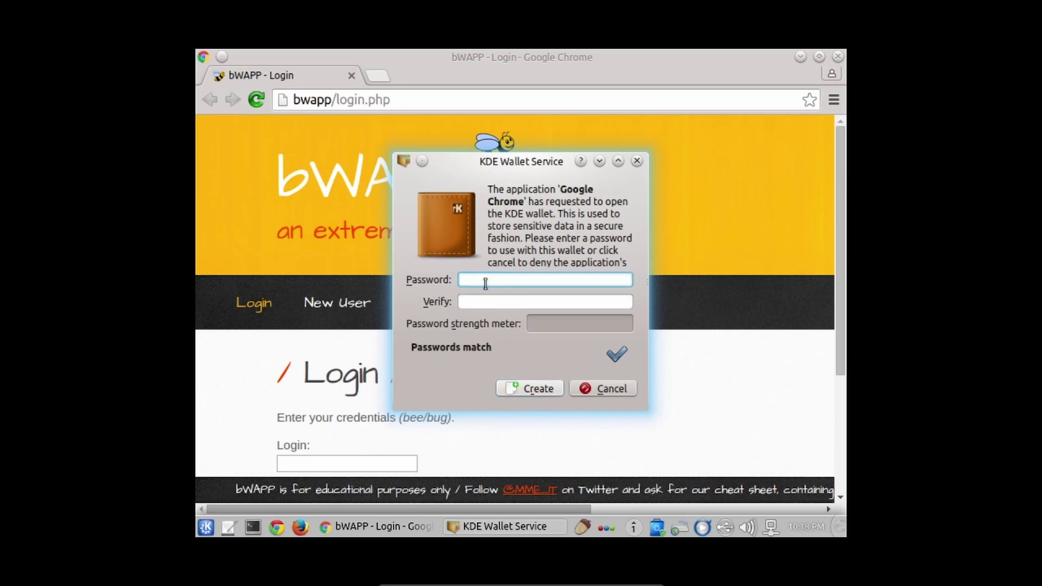
left_click(635, 163)
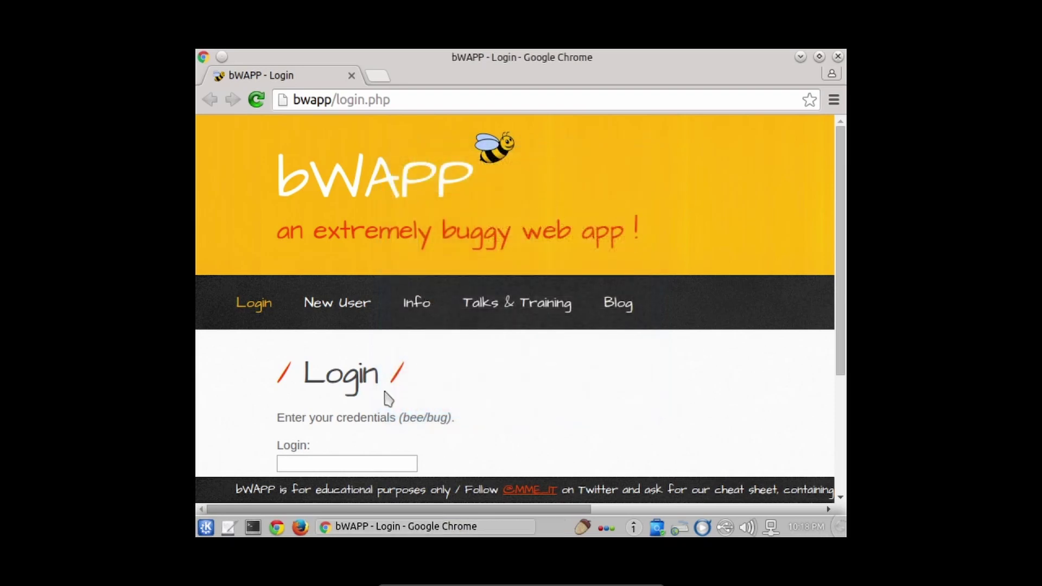
scroll(352, 400, "down", 3)
scroll(342, 373, "up", 3)
Browse the full list of categories in the application launcher and return to the bWAPP page
left_click(206, 527)
left_click(290, 472)
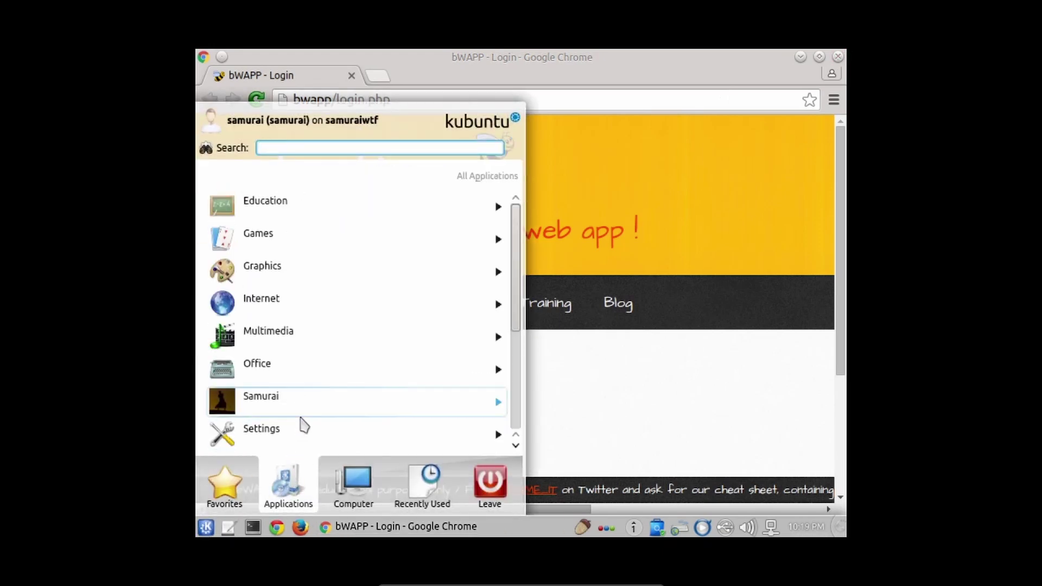
scroll(288, 361, "down", 3)
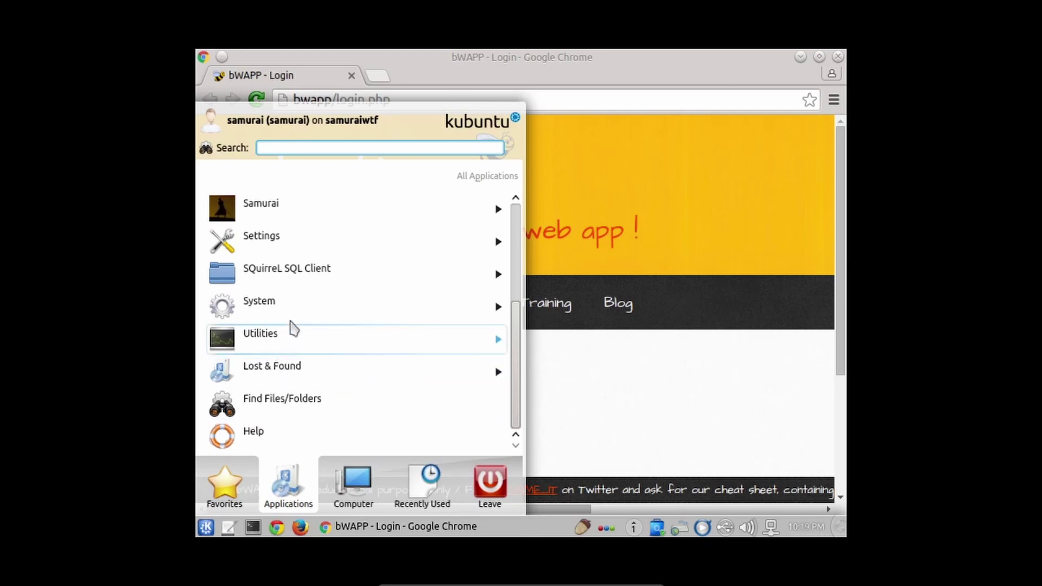
scroll(316, 293, "up", 1)
scroll(291, 300, "up", 1)
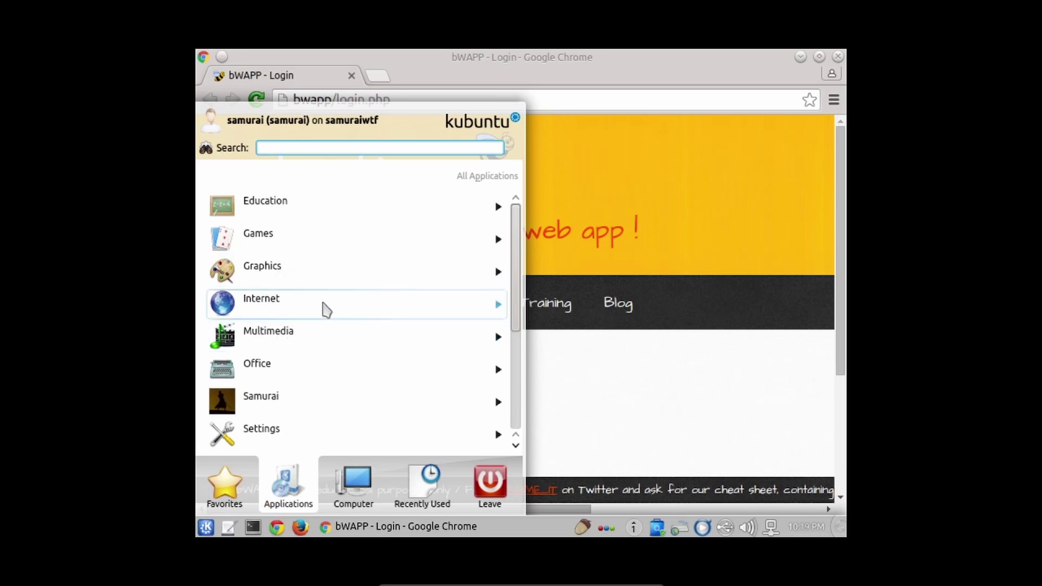
left_click(700, 381)
left_click(329, 95)
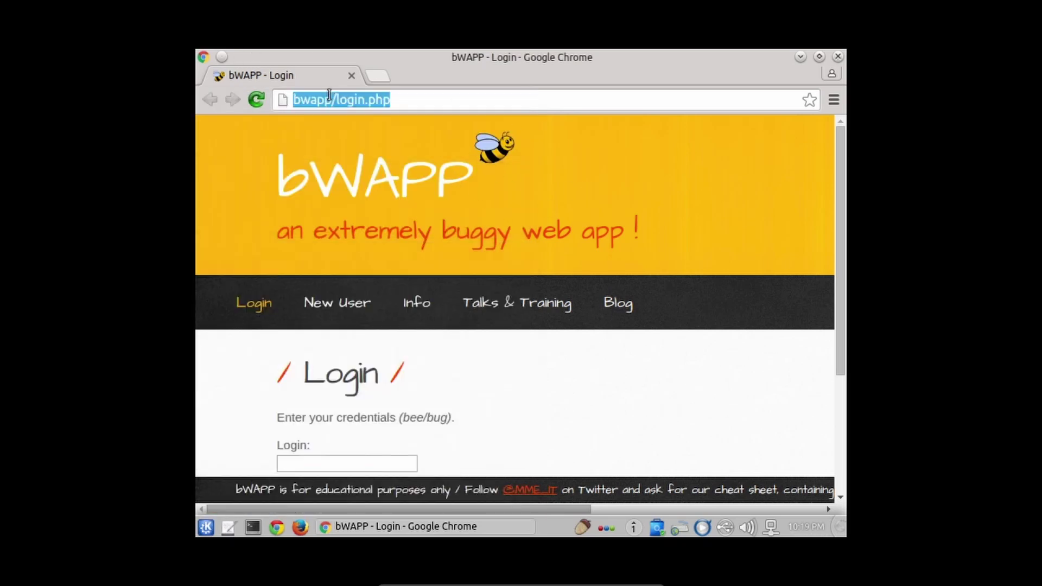
type("port")
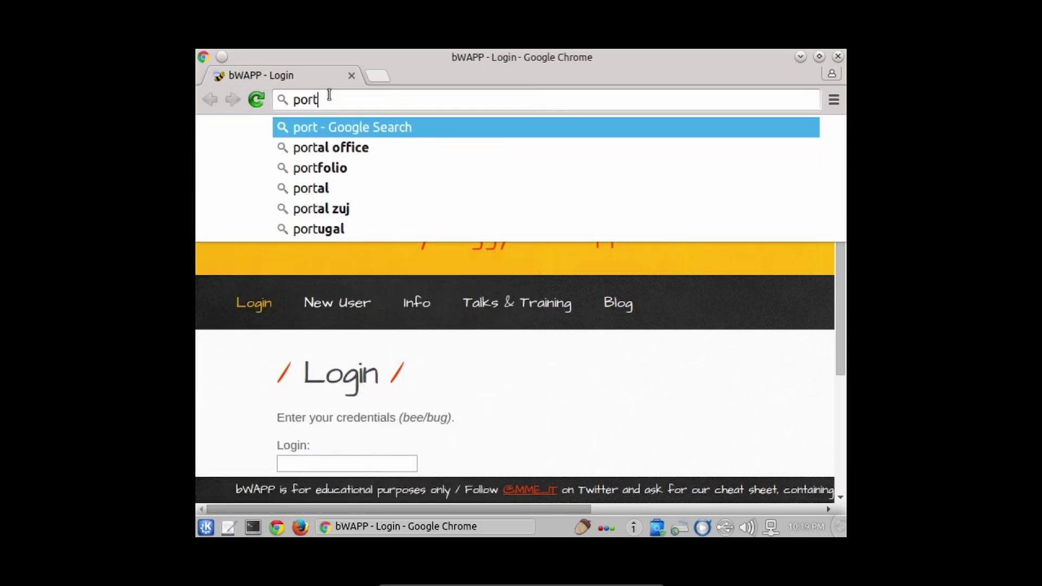
type("w")
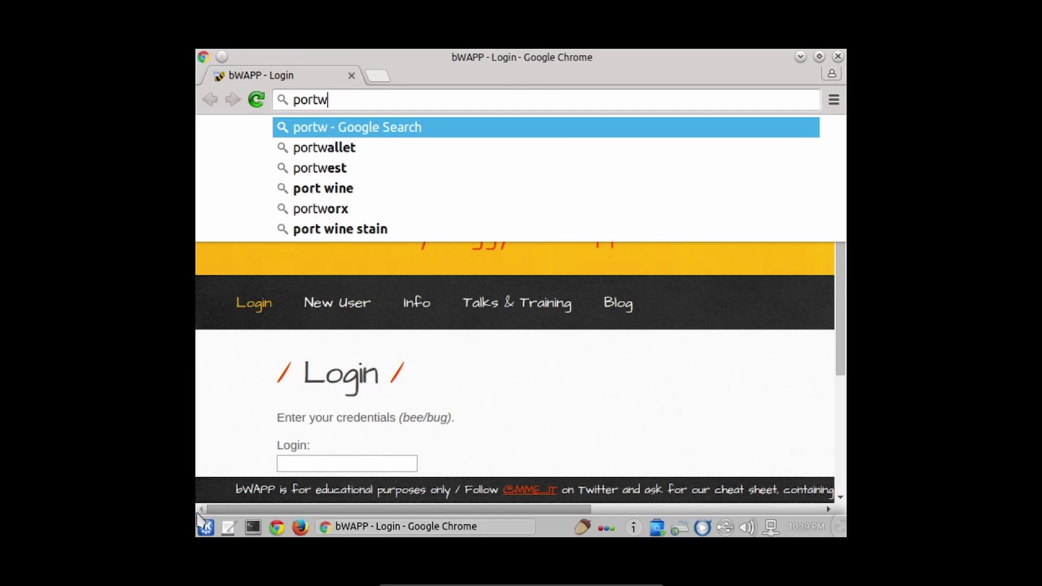
Search the application launcher for bur and open Burp Suite Free
left_click(206, 527)
type("bur")
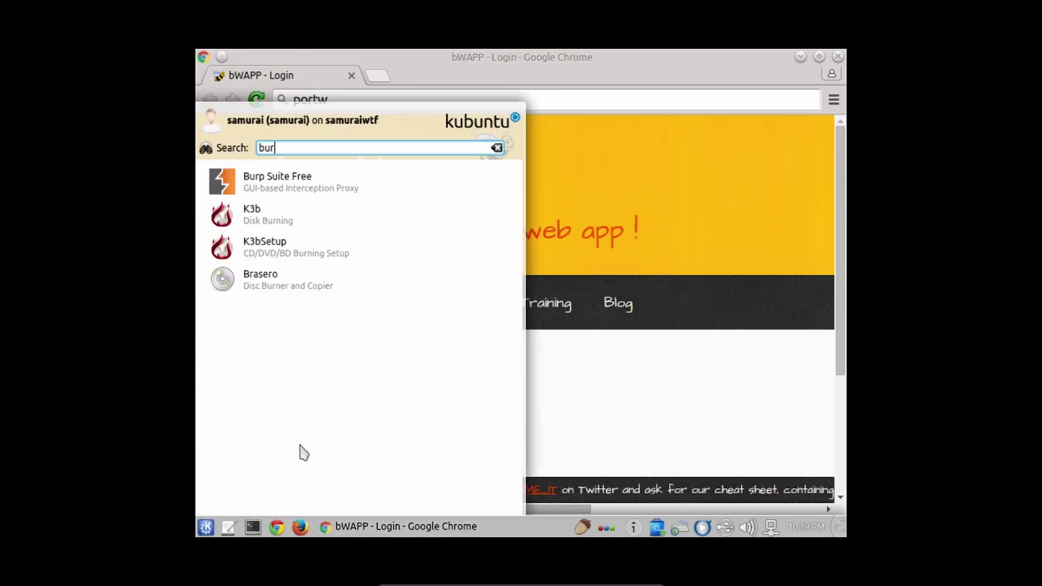
left_click(337, 184)
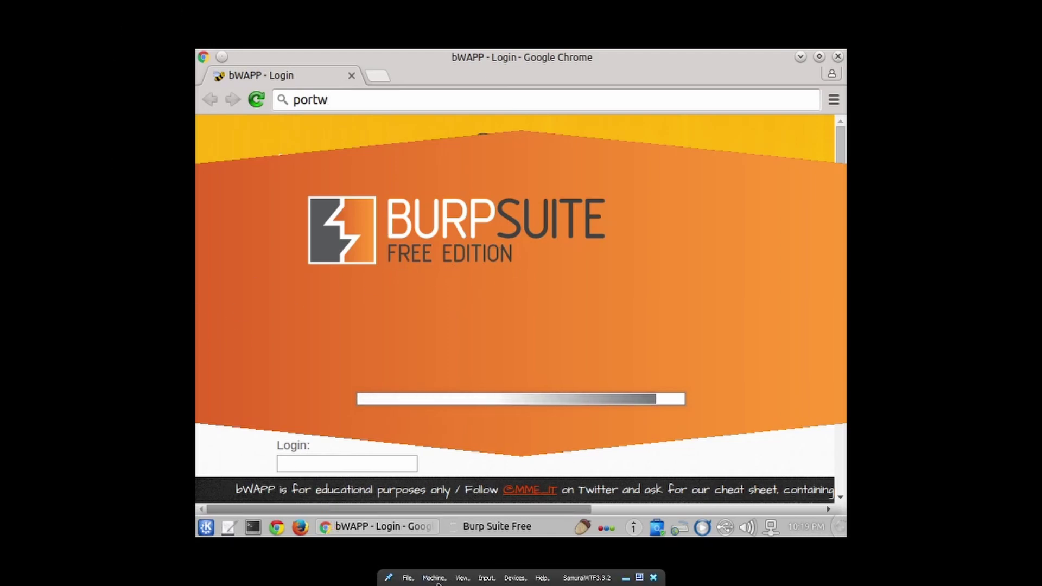
Switch the SamuraiWTF3.3.2 virtual machine from full-screen mode back to windowed mode
left_click(462, 578)
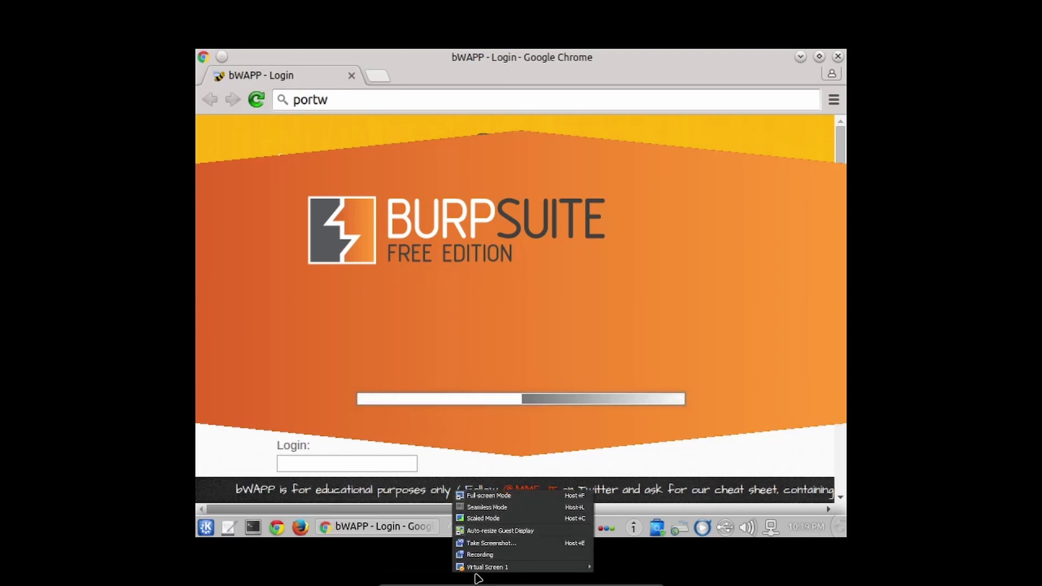
mouse_move(489, 566)
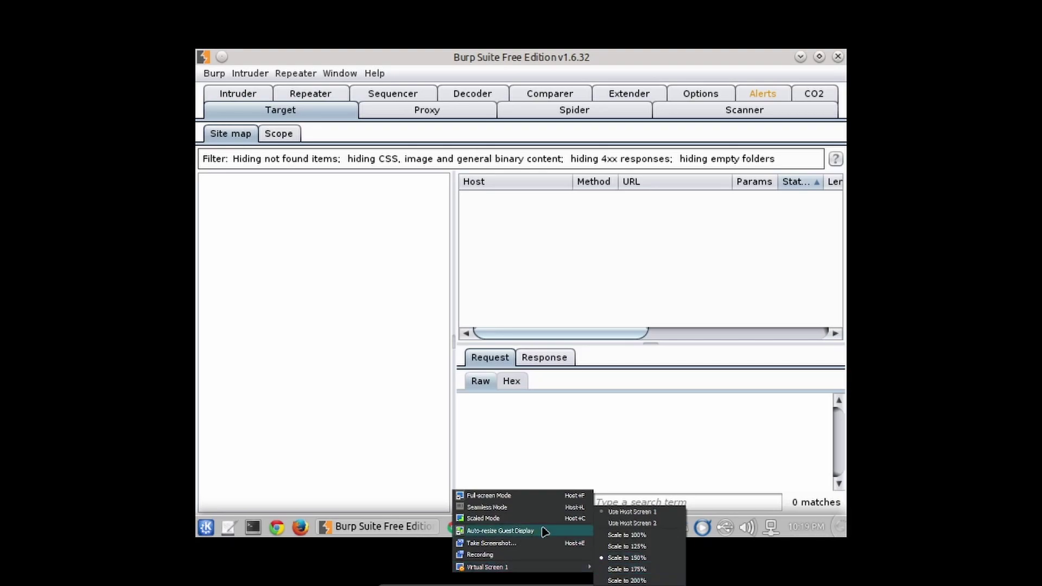
left_click(525, 497)
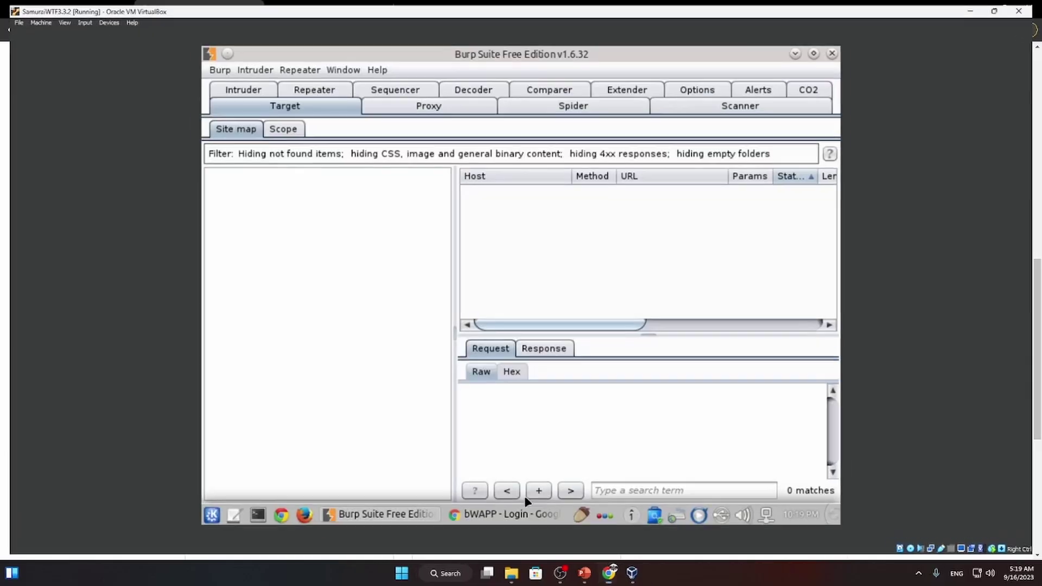
Try fitting the virtual machine window to the guest display size, and maximize the window again
left_click(56, 17)
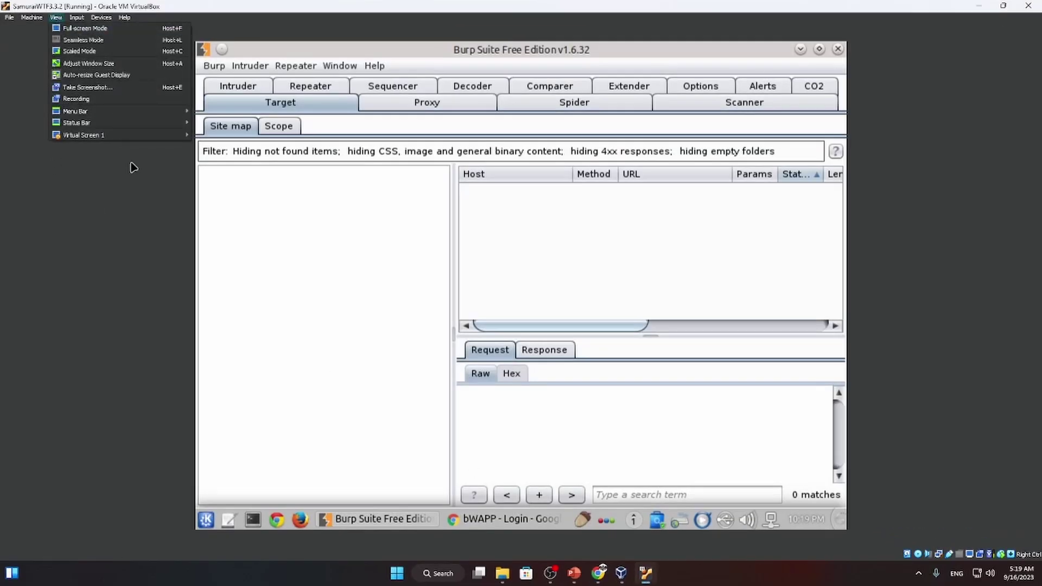
mouse_move(147, 136)
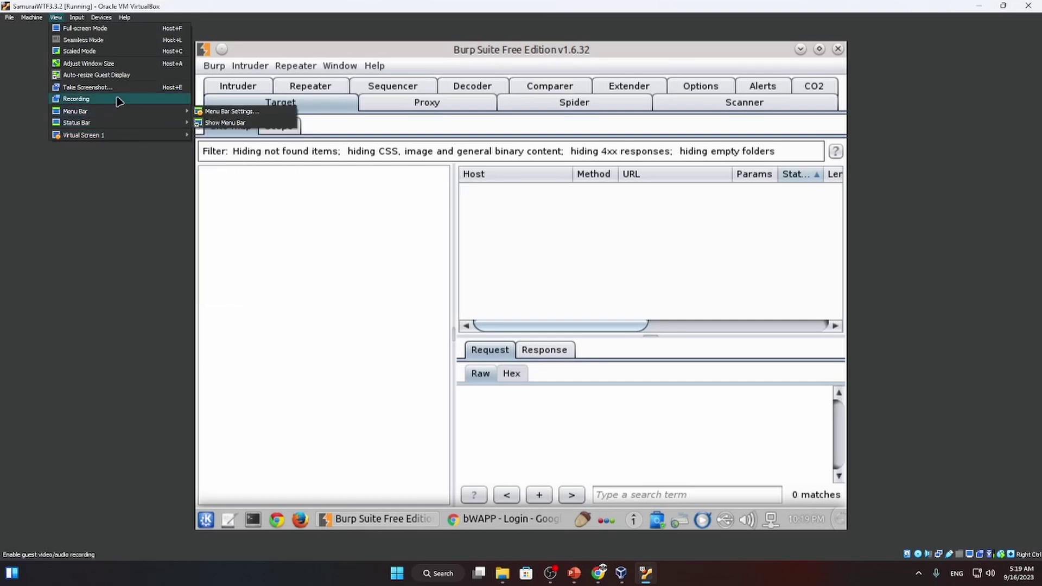
left_click(106, 74)
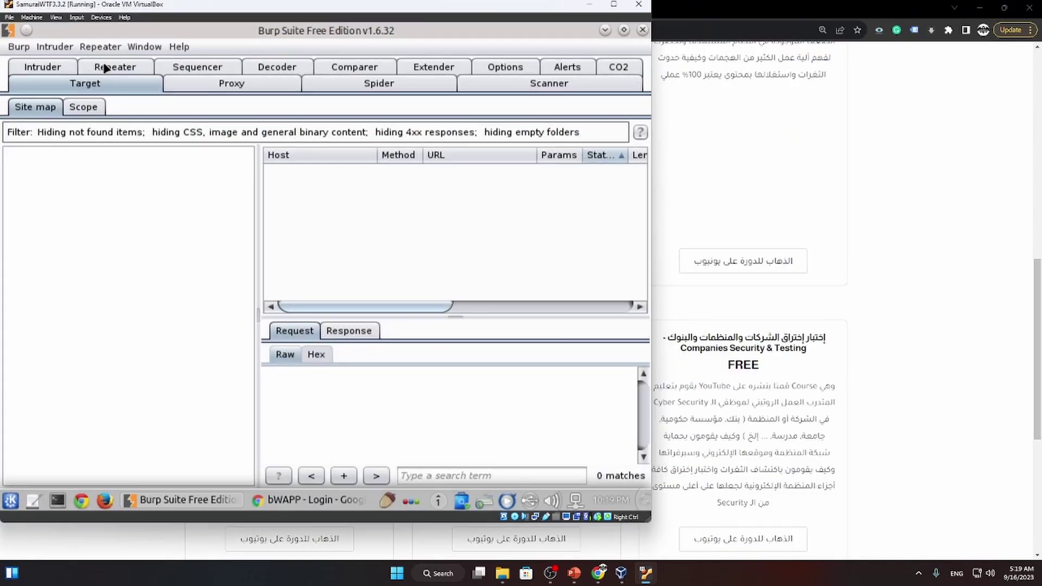
left_click(615, 4)
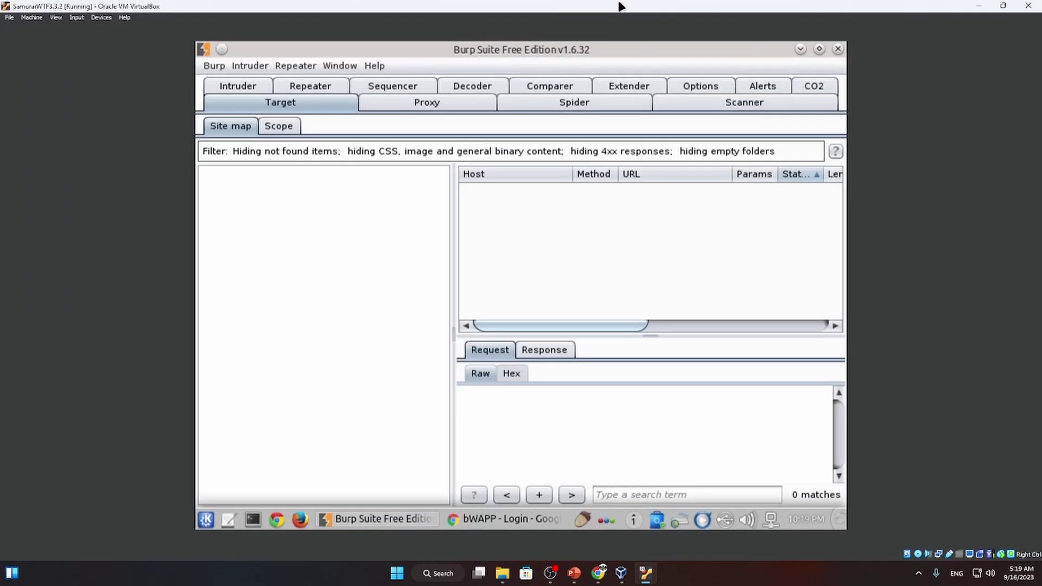
Switch the virtual machine to Scaled Mode and maximize its window so the guest display fills it
left_click(56, 17)
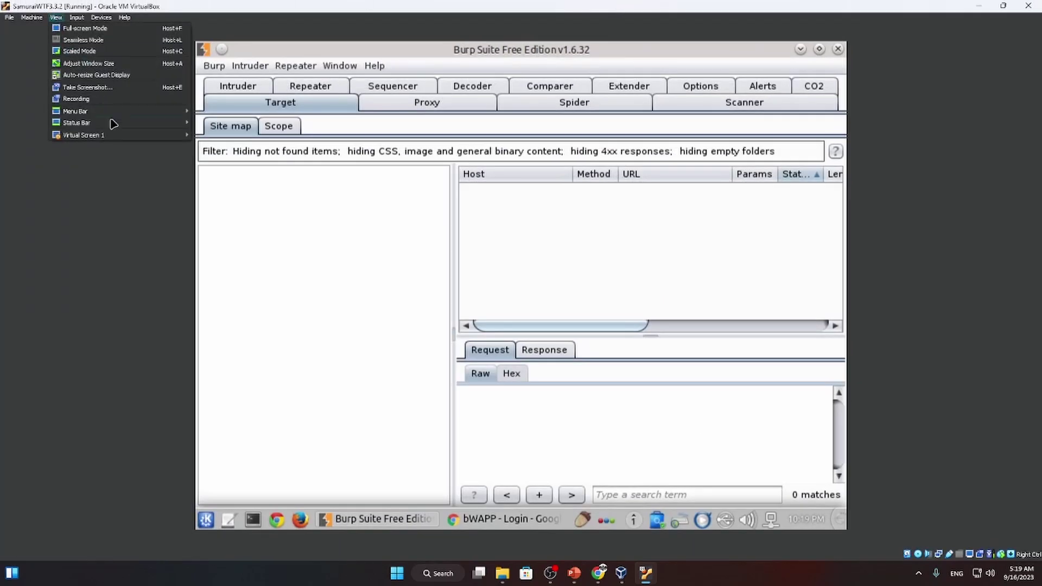
mouse_move(136, 136)
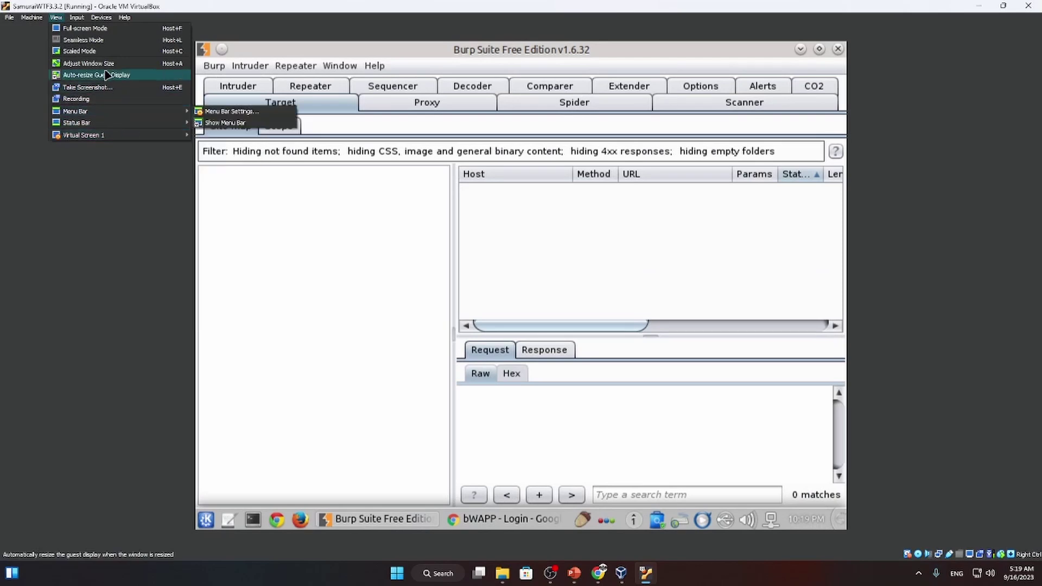
left_click(106, 51)
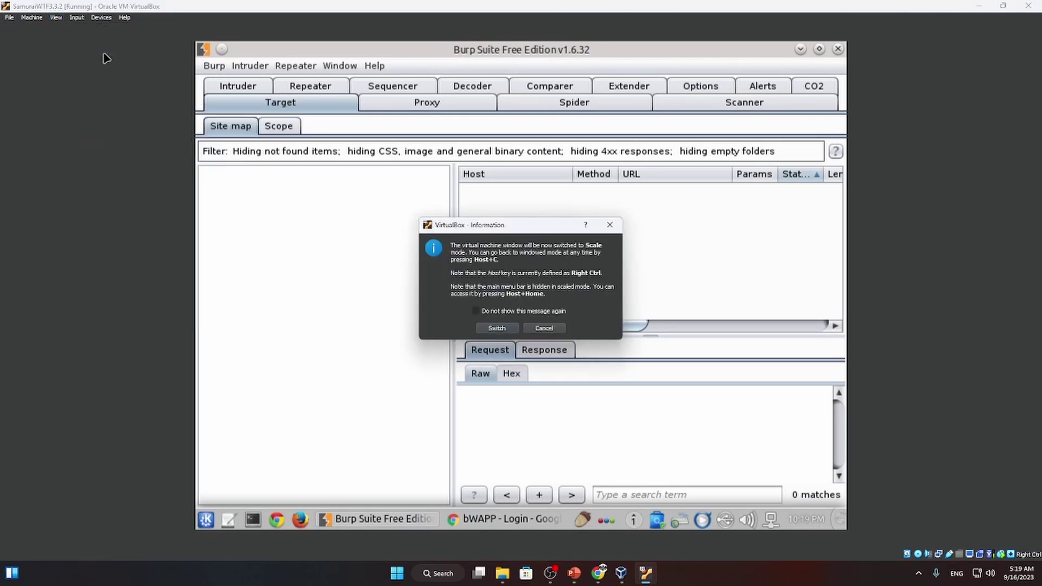
left_click(496, 328)
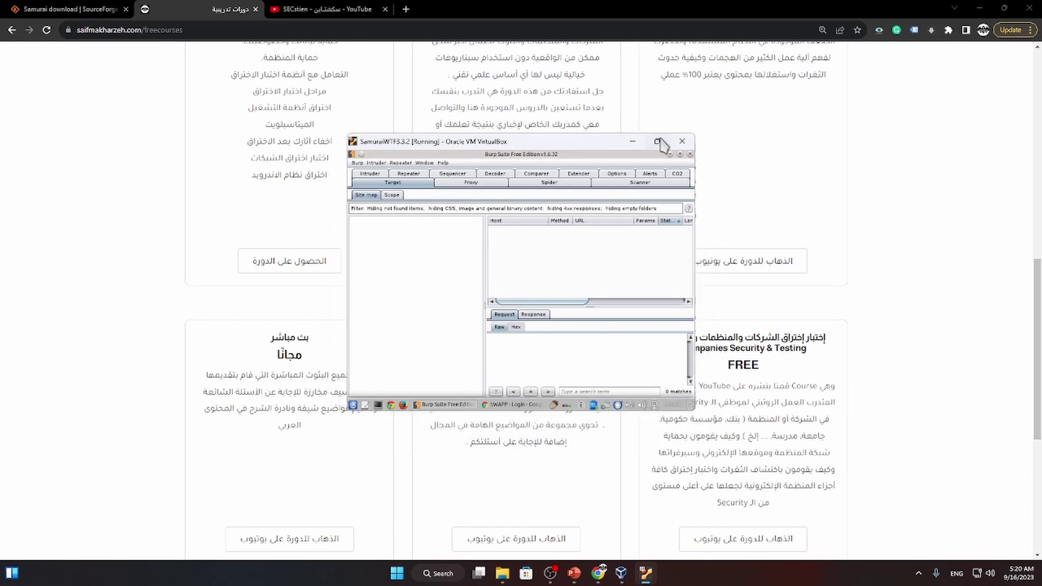
left_click(659, 141)
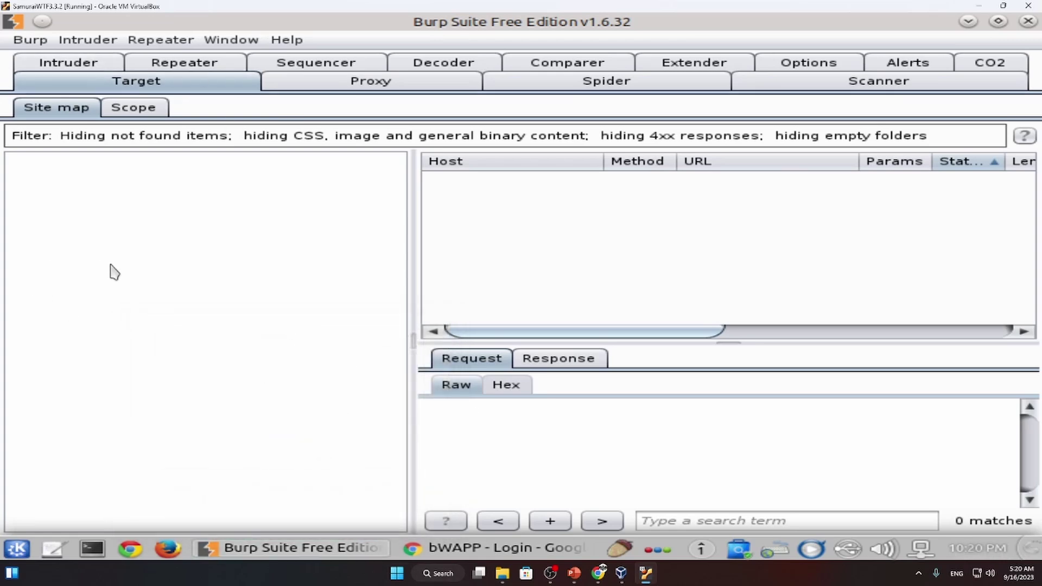
Review the recently used applications and documents in the application launcher and return to the favorites
left_click(16, 548)
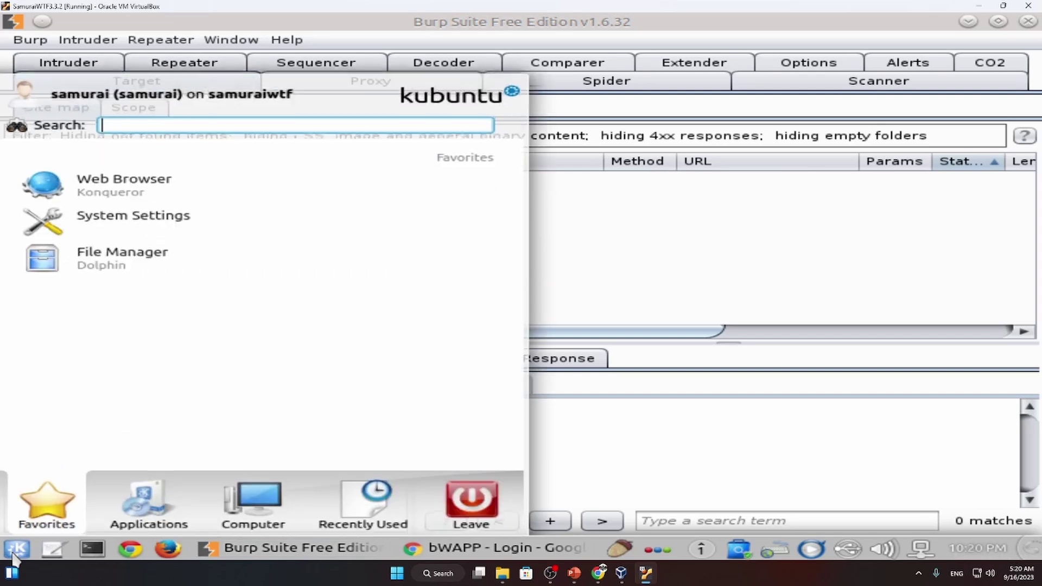
mouse_move(362, 502)
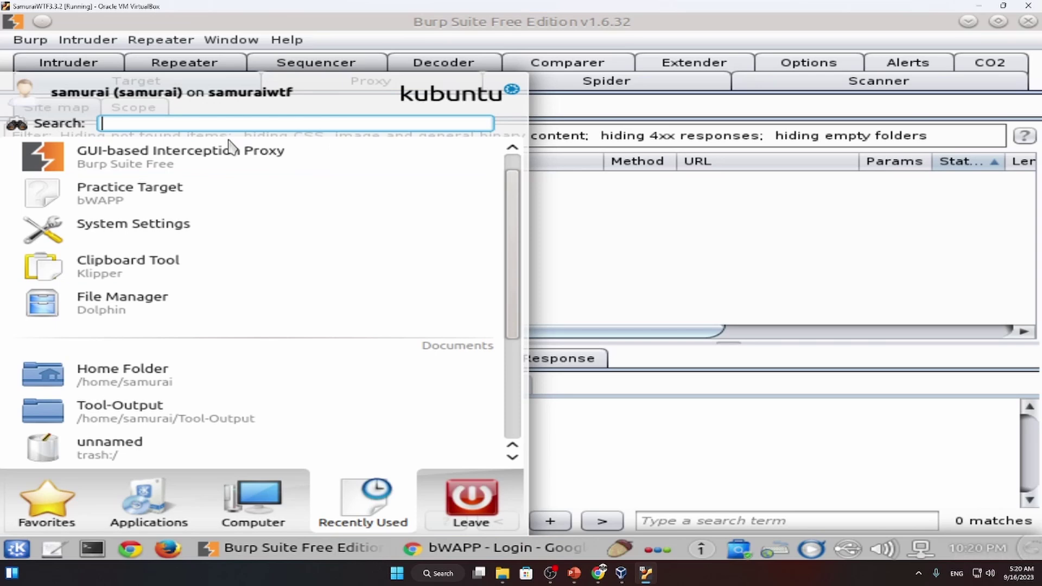
scroll(170, 374, "down", 3)
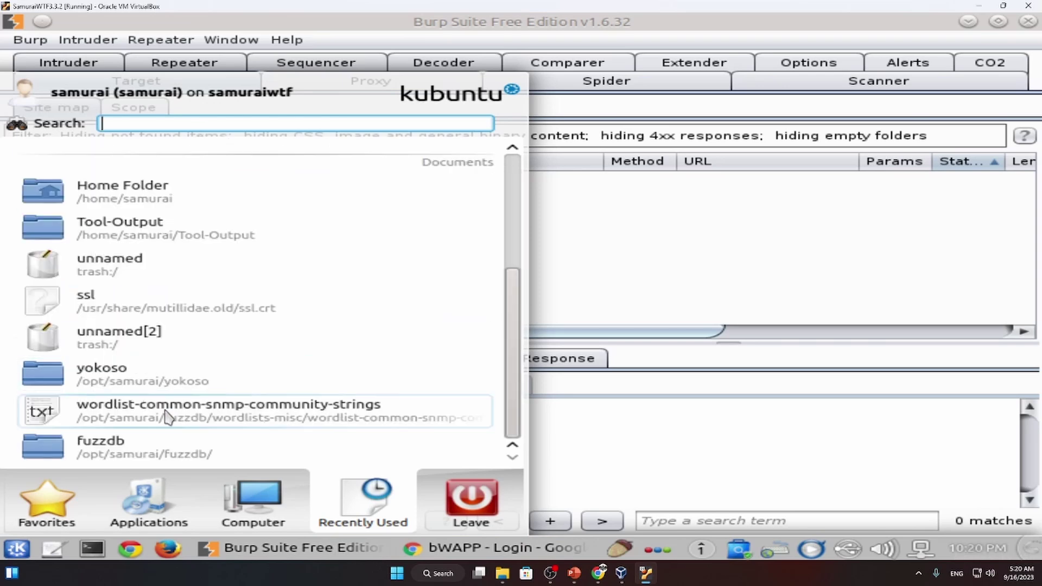
left_click(47, 504)
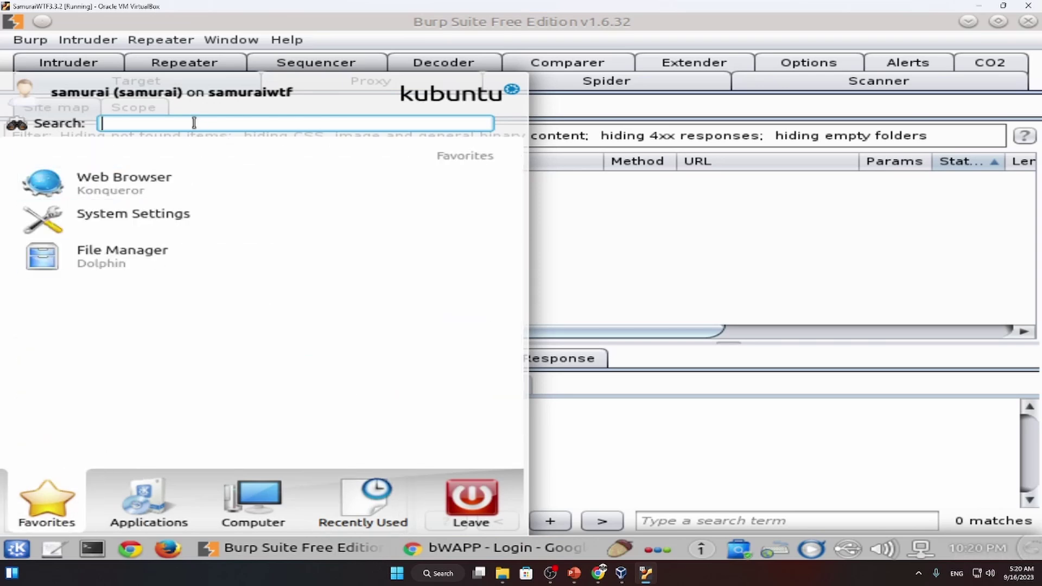
Search the launcher for sett, view the Advanced Settings power management module, and close it
type("sett")
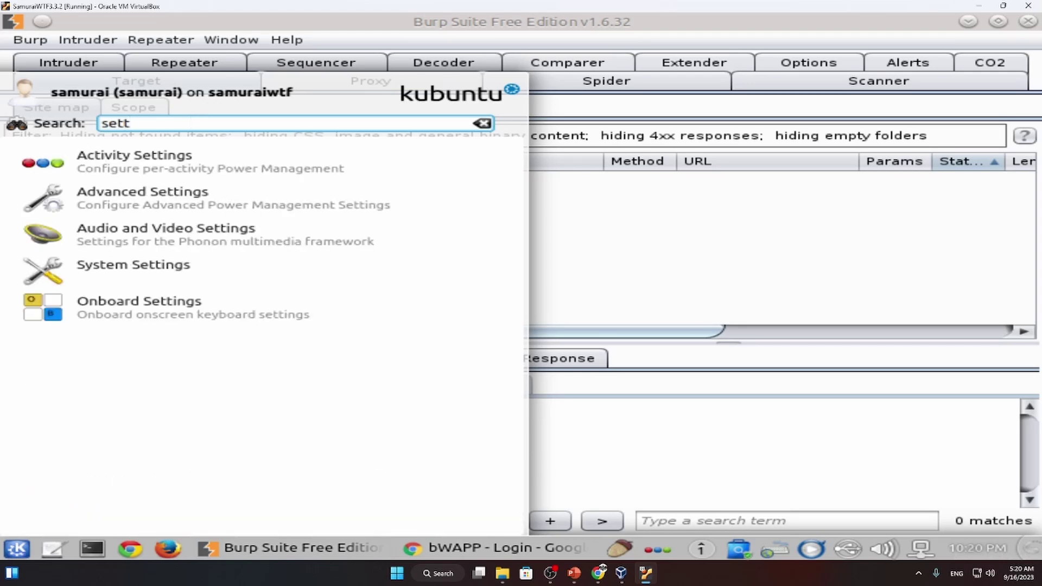
left_click(197, 194)
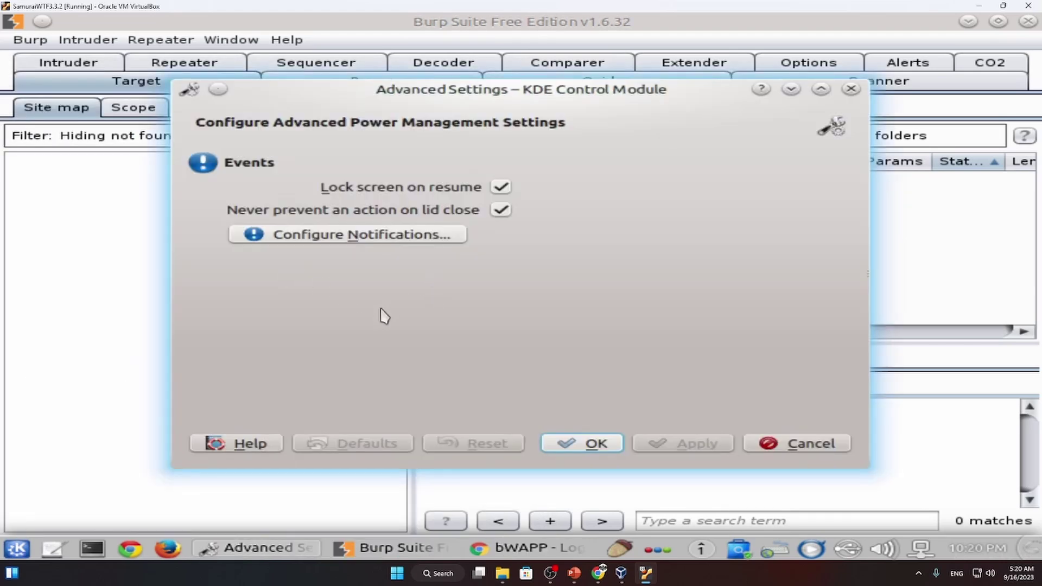
left_click(851, 88)
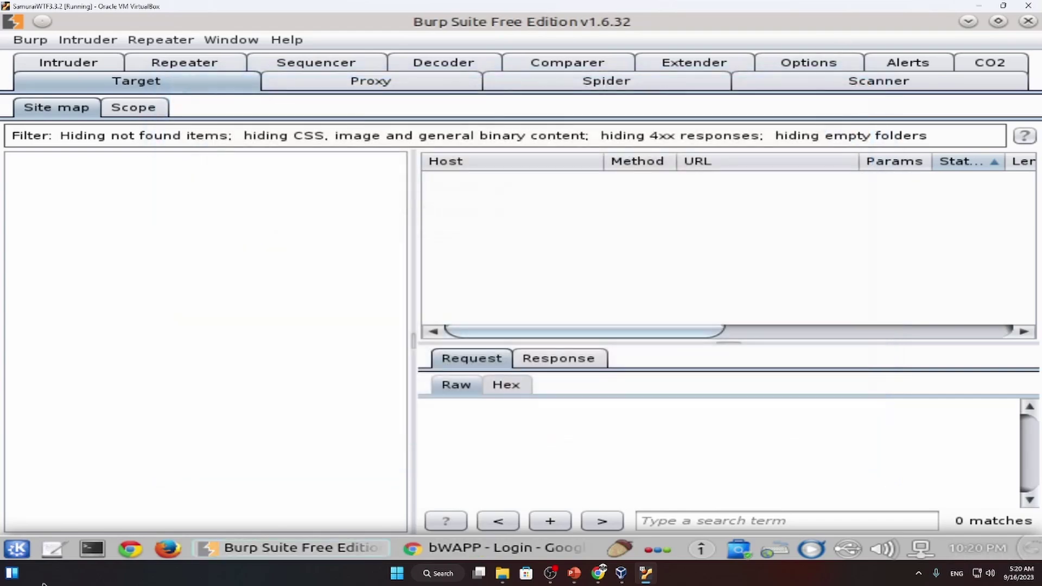
Open the display settings in System Settings and check the Screen Locker and Display Configuration pages
left_click(27, 559)
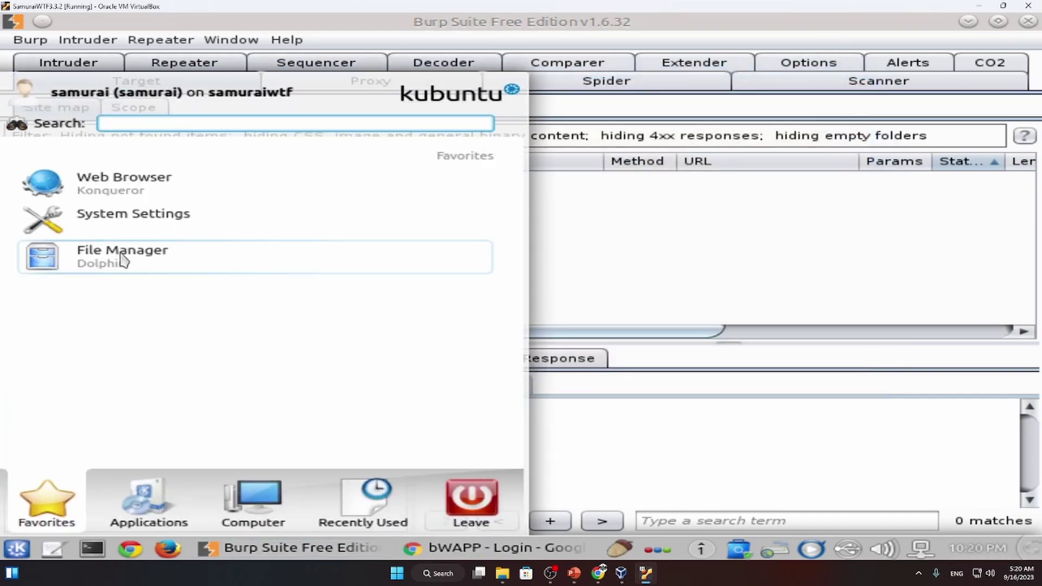
left_click(114, 217)
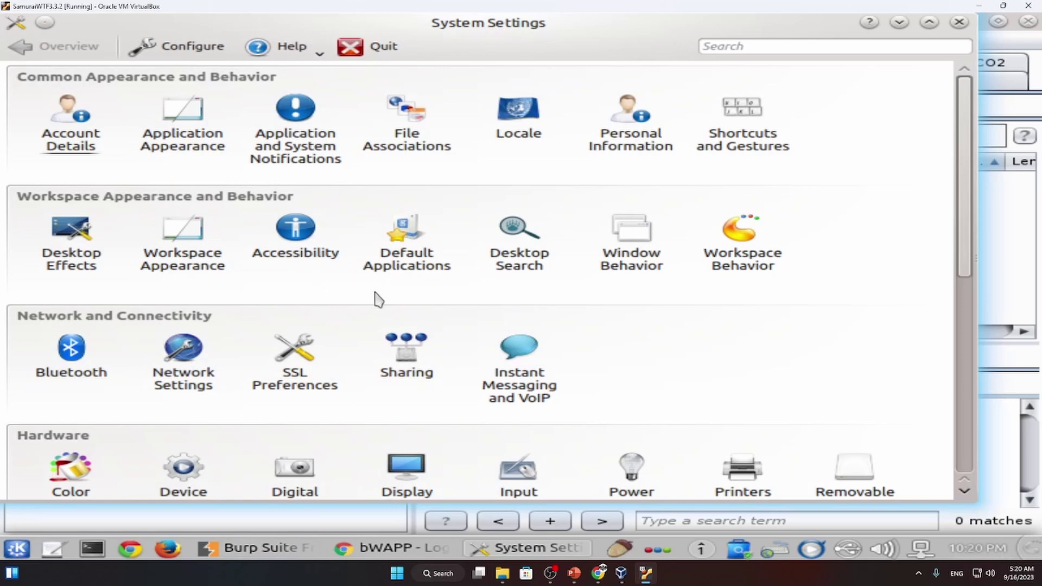
left_click(397, 486)
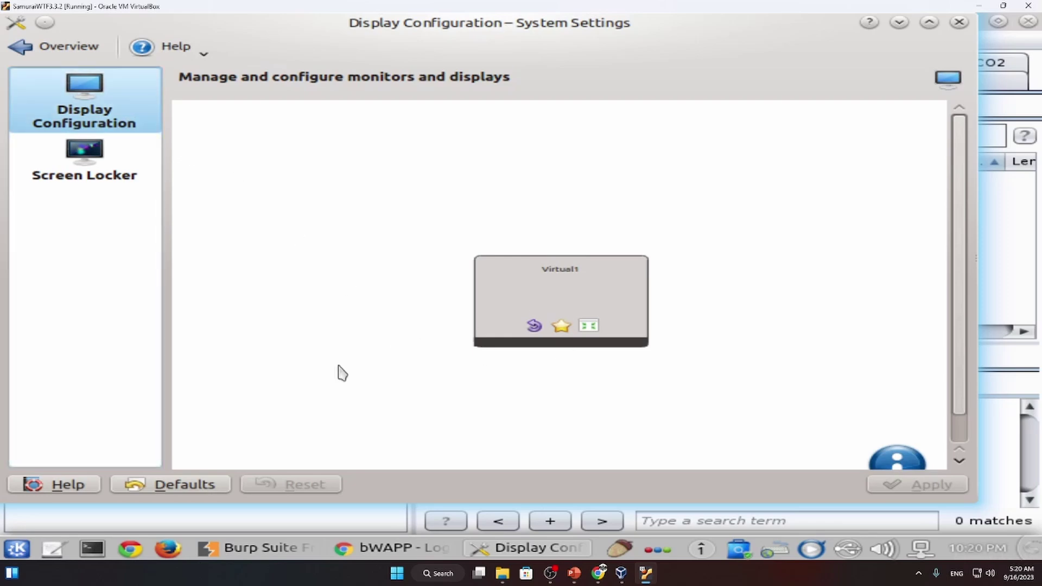
left_click(109, 186)
left_click(117, 113)
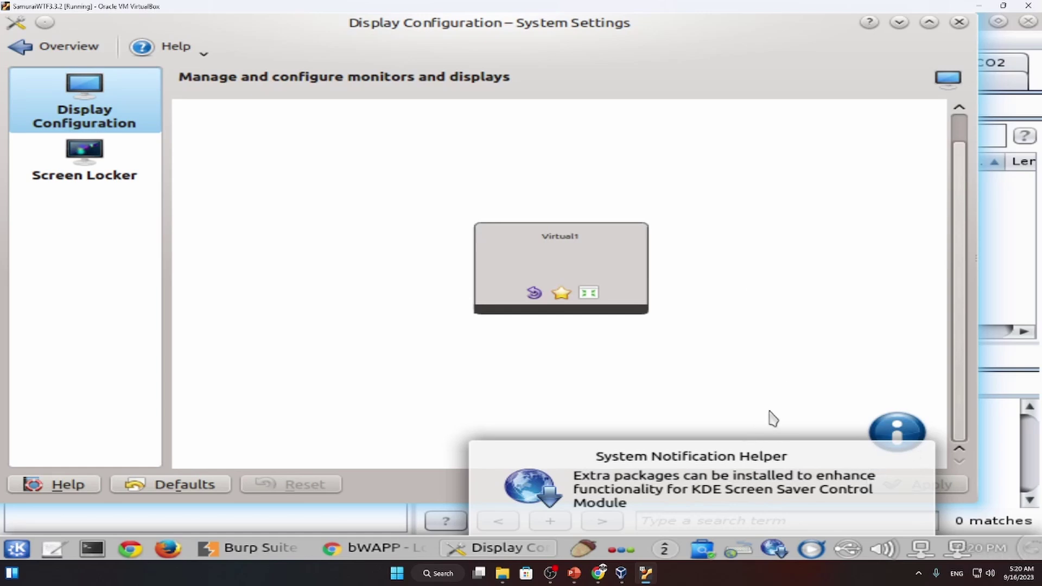
Maximize the System Settings window and dismiss the System Notification Helper message about extra packages
left_click(930, 23)
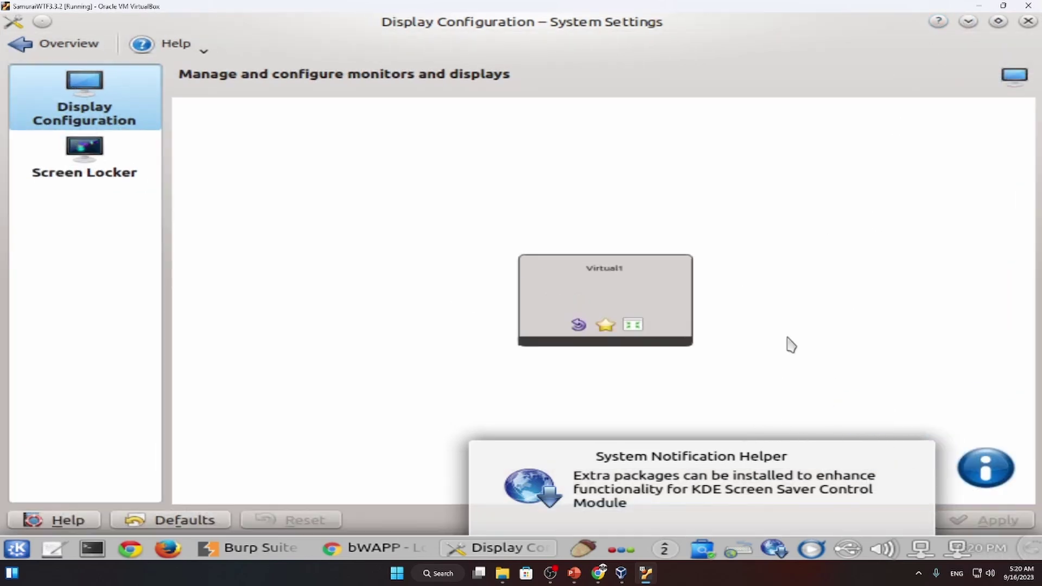
left_click(915, 455)
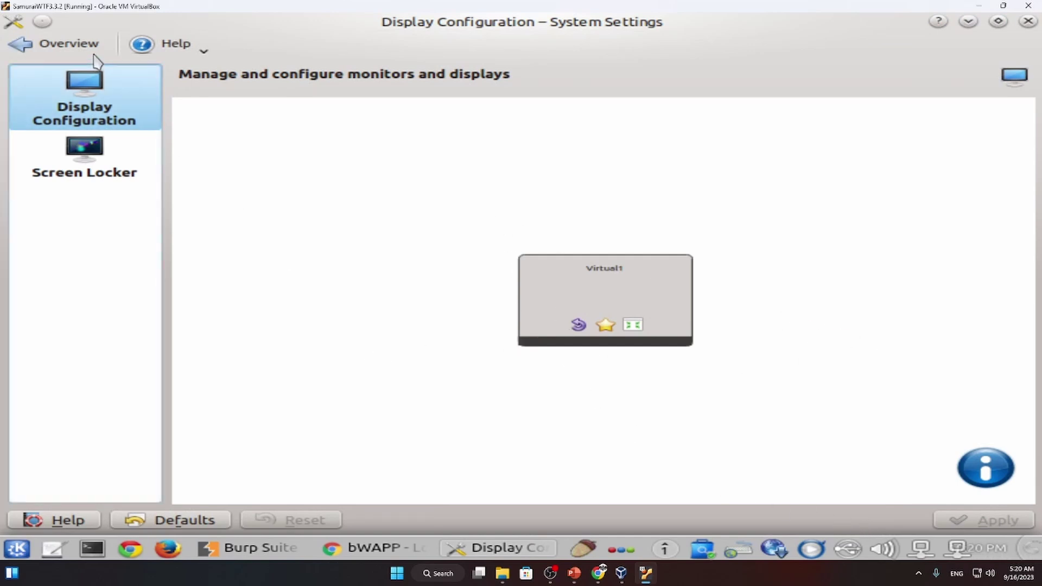
Check the System Settings help options and review the Screen Locker and Display Configuration pages again
left_click(202, 55)
left_click(273, 51)
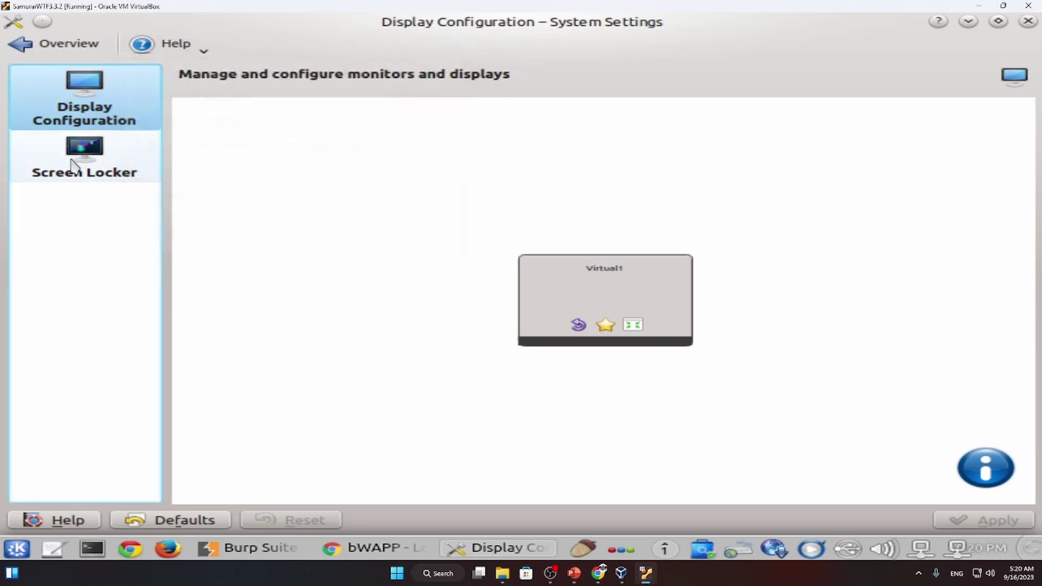
left_click(72, 160)
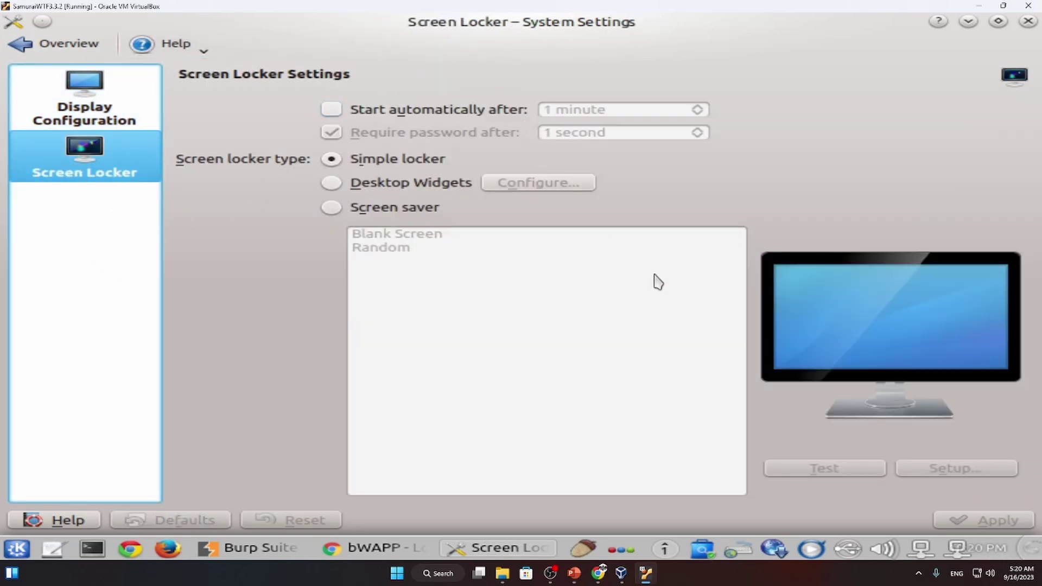
left_click(86, 105)
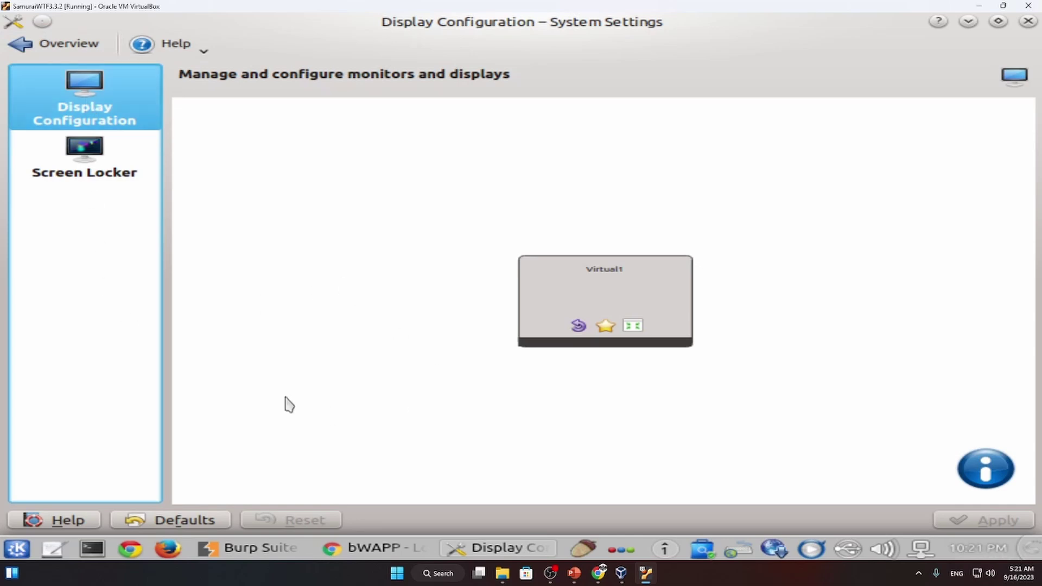
Close System Settings and exit Burp Suite, confirming that all its windows should close
left_click(1029, 22)
left_click(1028, 21)
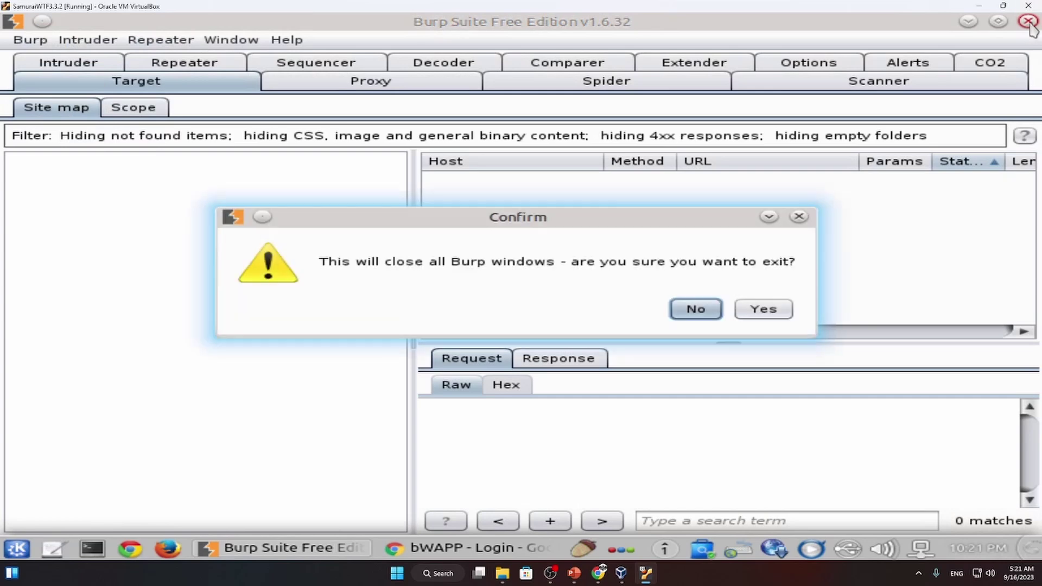
left_click(783, 309)
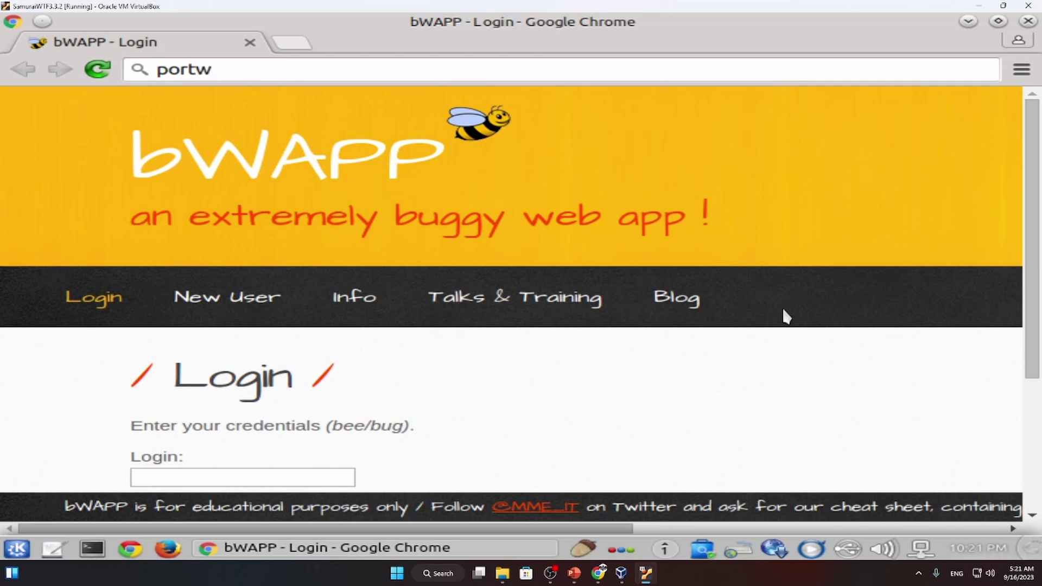
View an empty document in the Kate text editor, close it, and open the application launcher's favorites
left_click(53, 555)
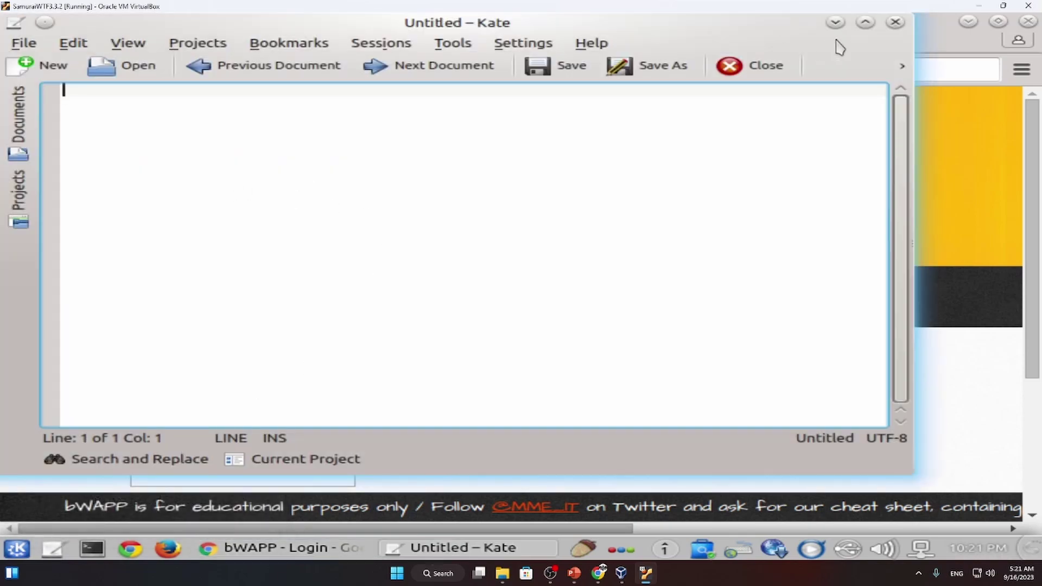
left_click(896, 22)
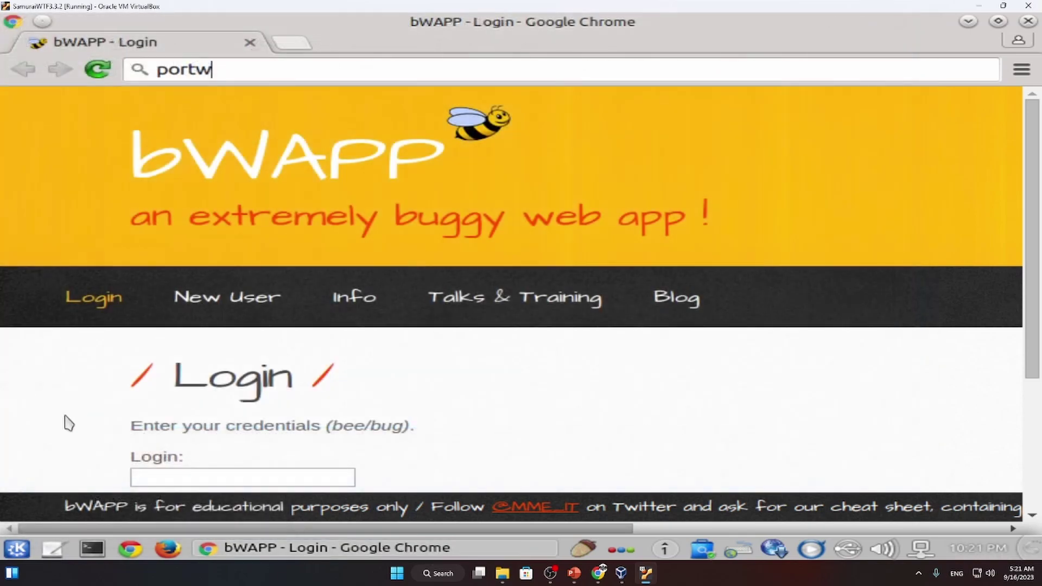
left_click(30, 548)
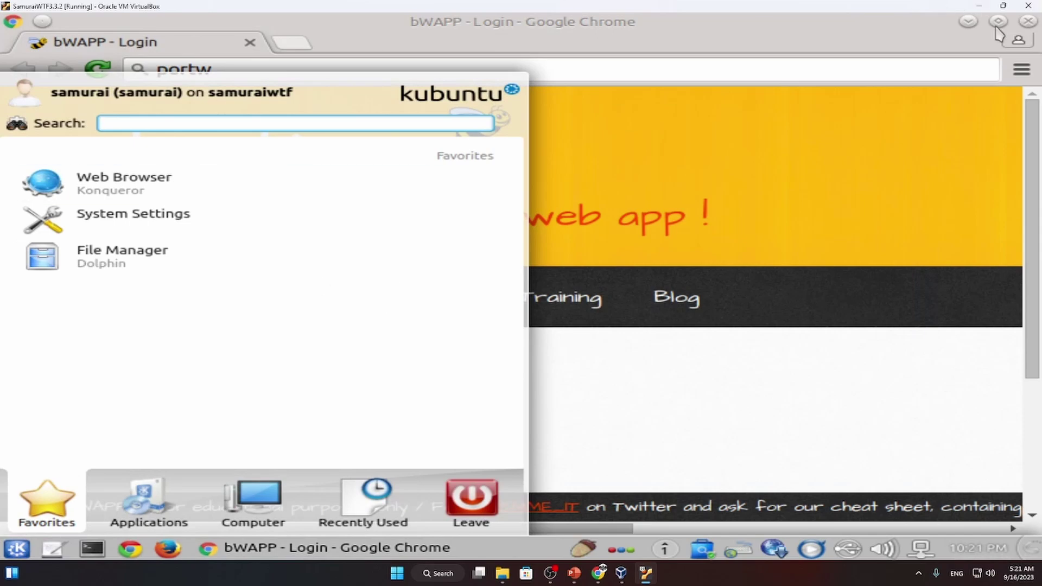
Minimize the SamuraiWTF3.3.2 virtual machine and the VirtualBox Manager windows to reach the host desktop
left_click(980, 6)
left_click(981, 8)
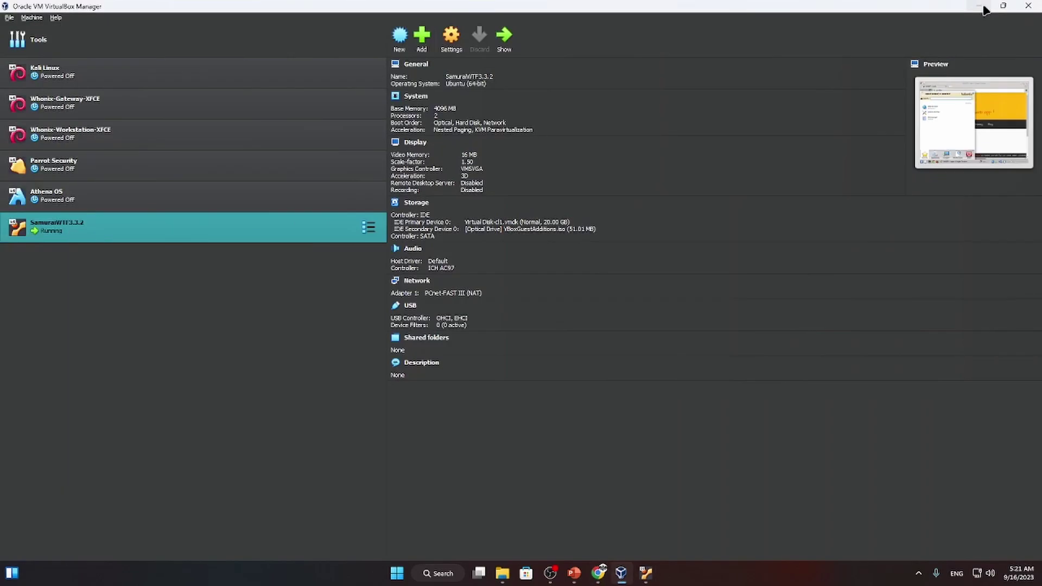
left_click(982, 9)
left_click(982, 9)
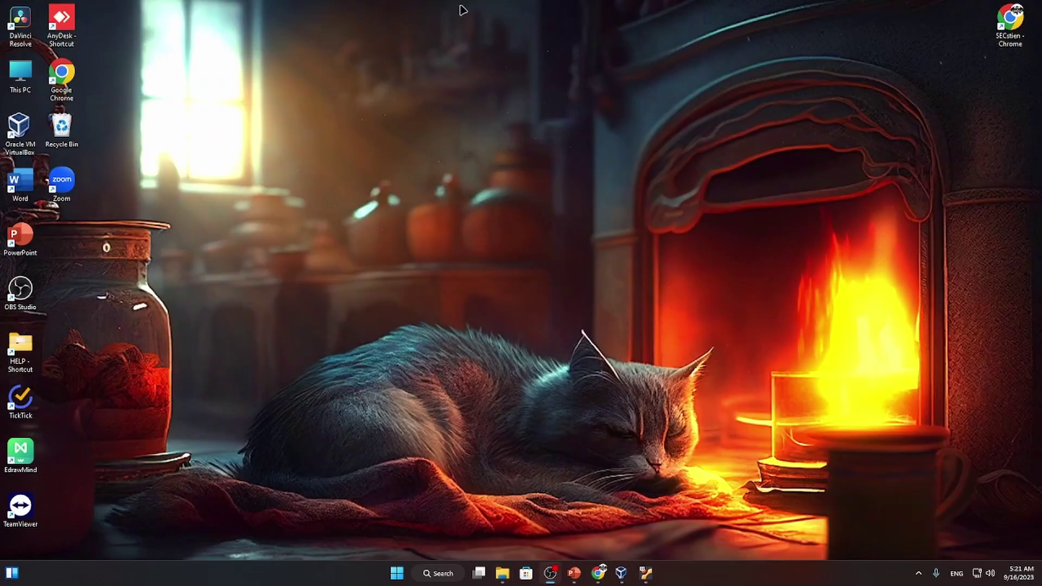